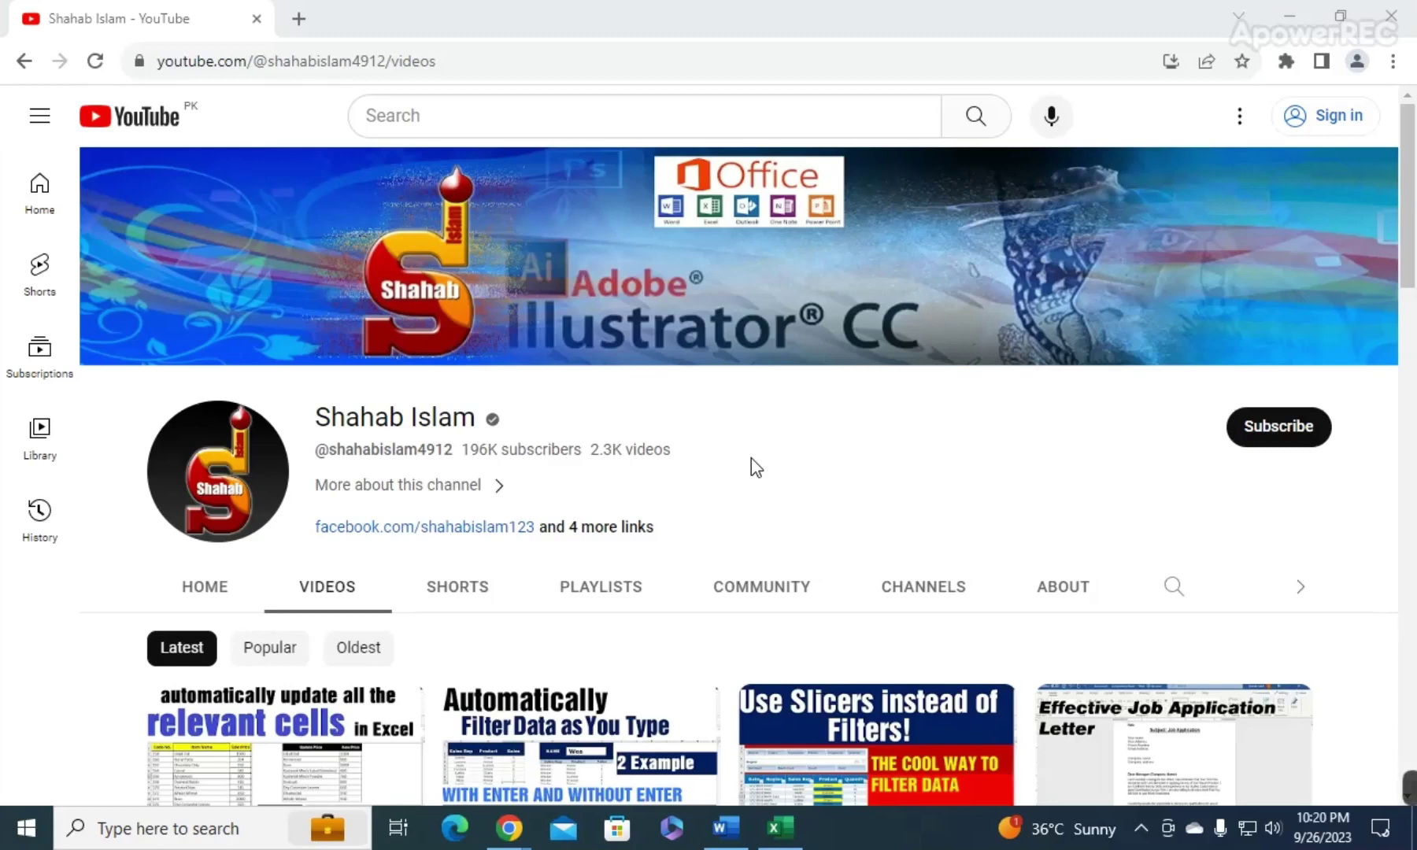
- Clear all the old dictated text so the document is empty
{"action": "left_click", "coordinate": [725, 827]}
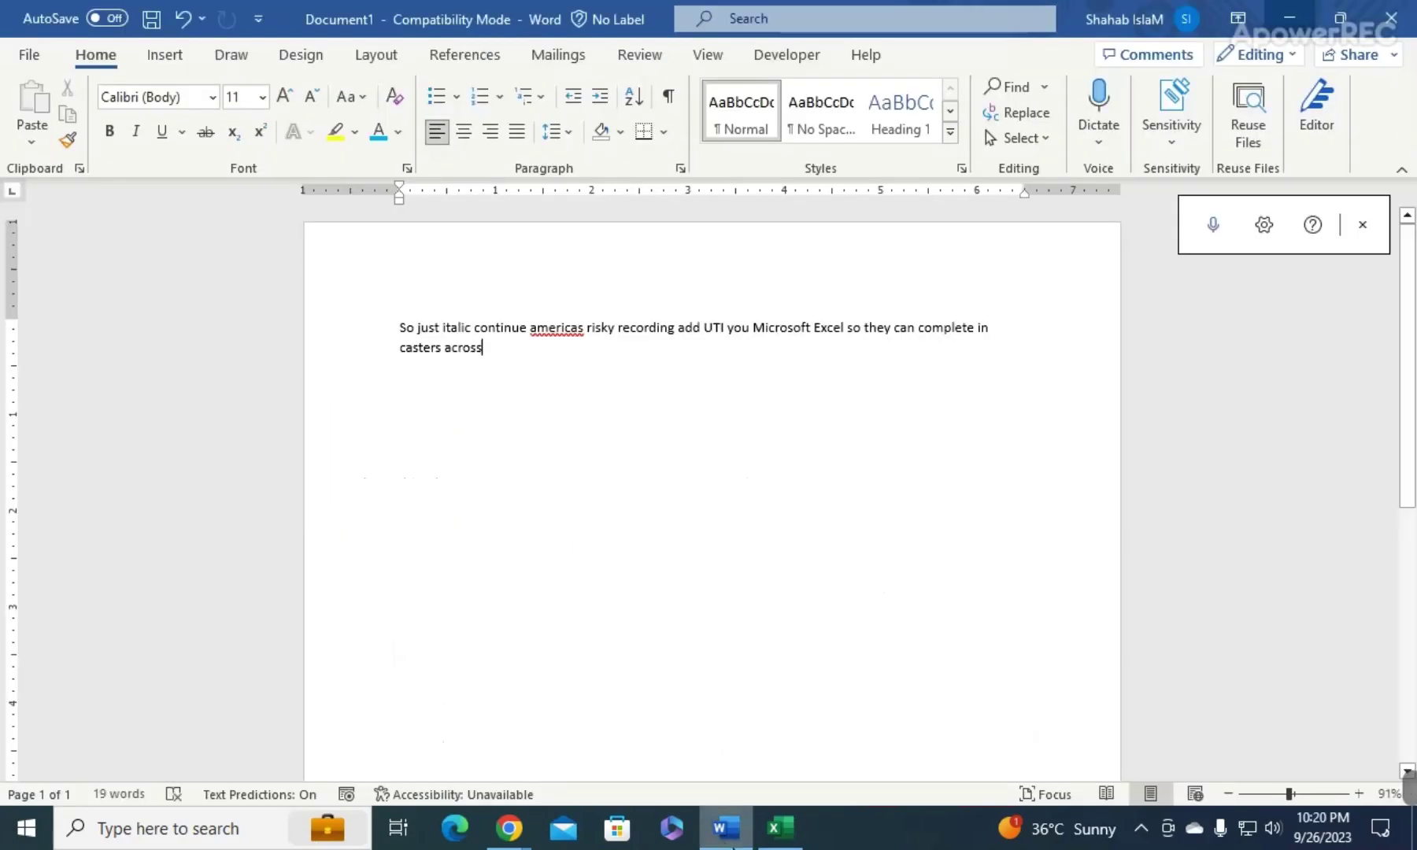
{"action": "key", "text": "ctrl+a"}
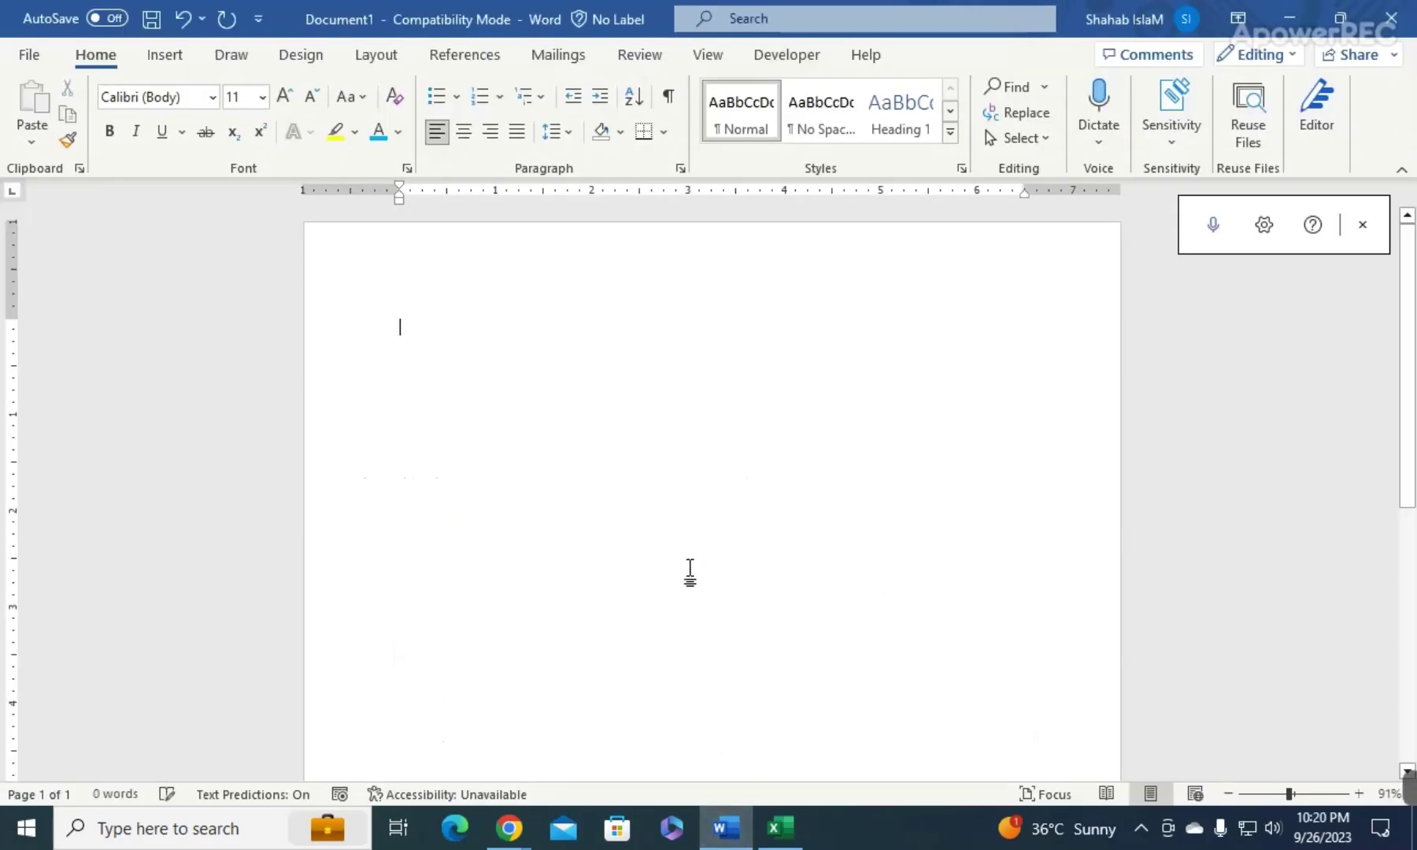
{"action": "key", "text": "Delete"}
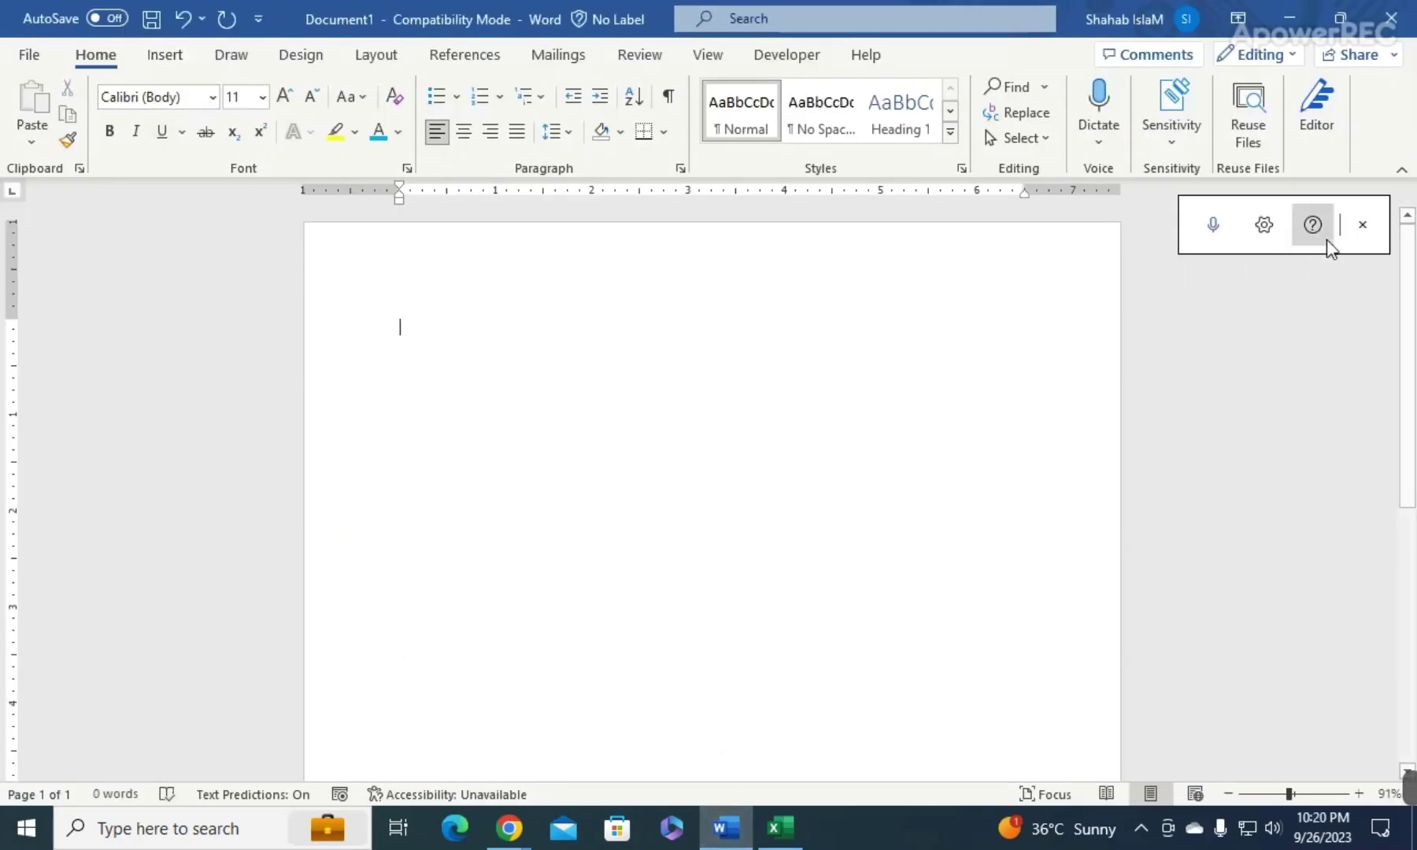
- Close the Dictation toolbar and the accidental Go To dialog, then show the Dictate options
{"action": "left_click", "coordinate": [1365, 224]}
{"action": "key", "text": "ctrl+g"}
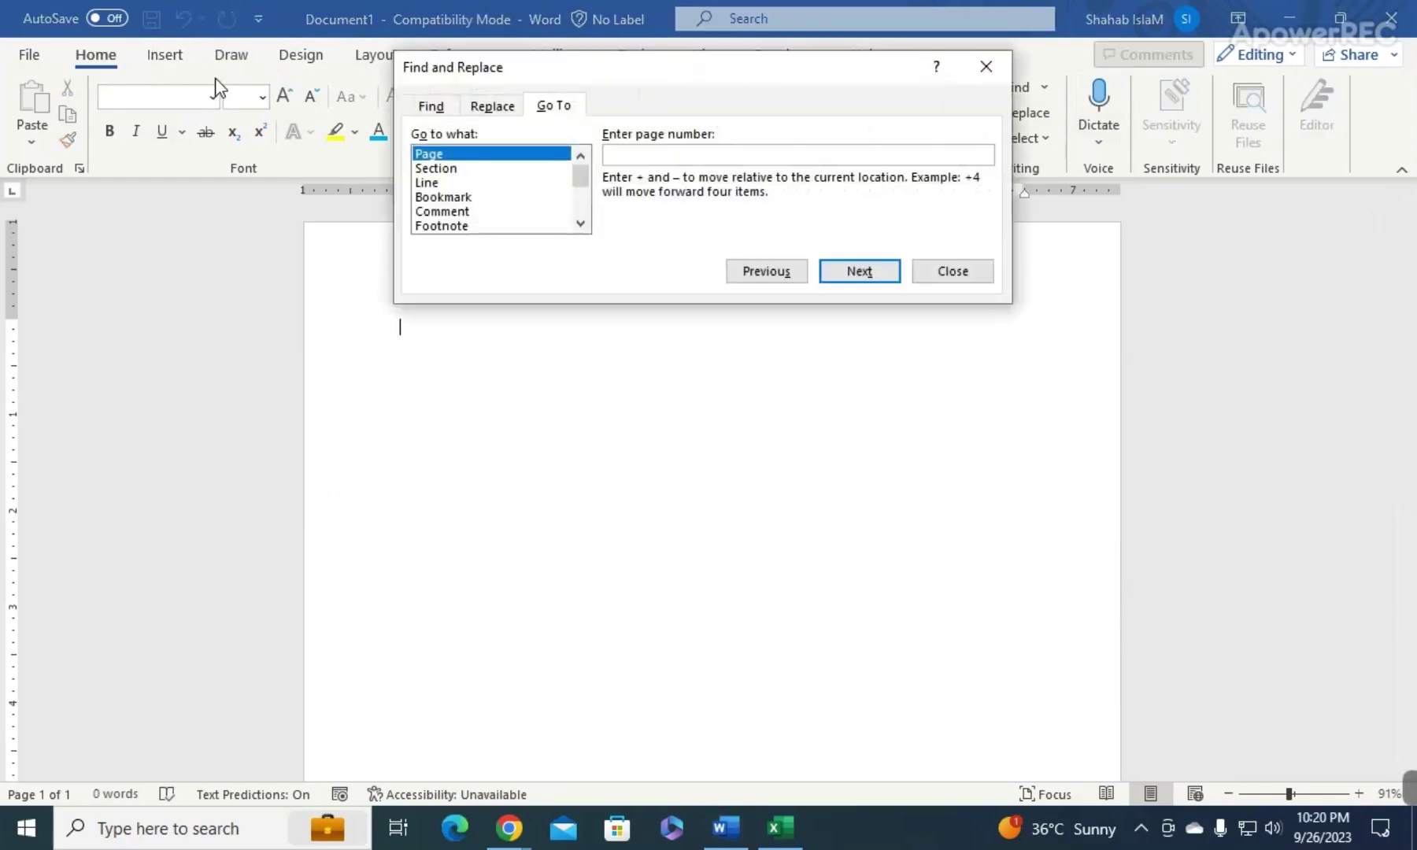
{"action": "left_click", "coordinate": [957, 271]}
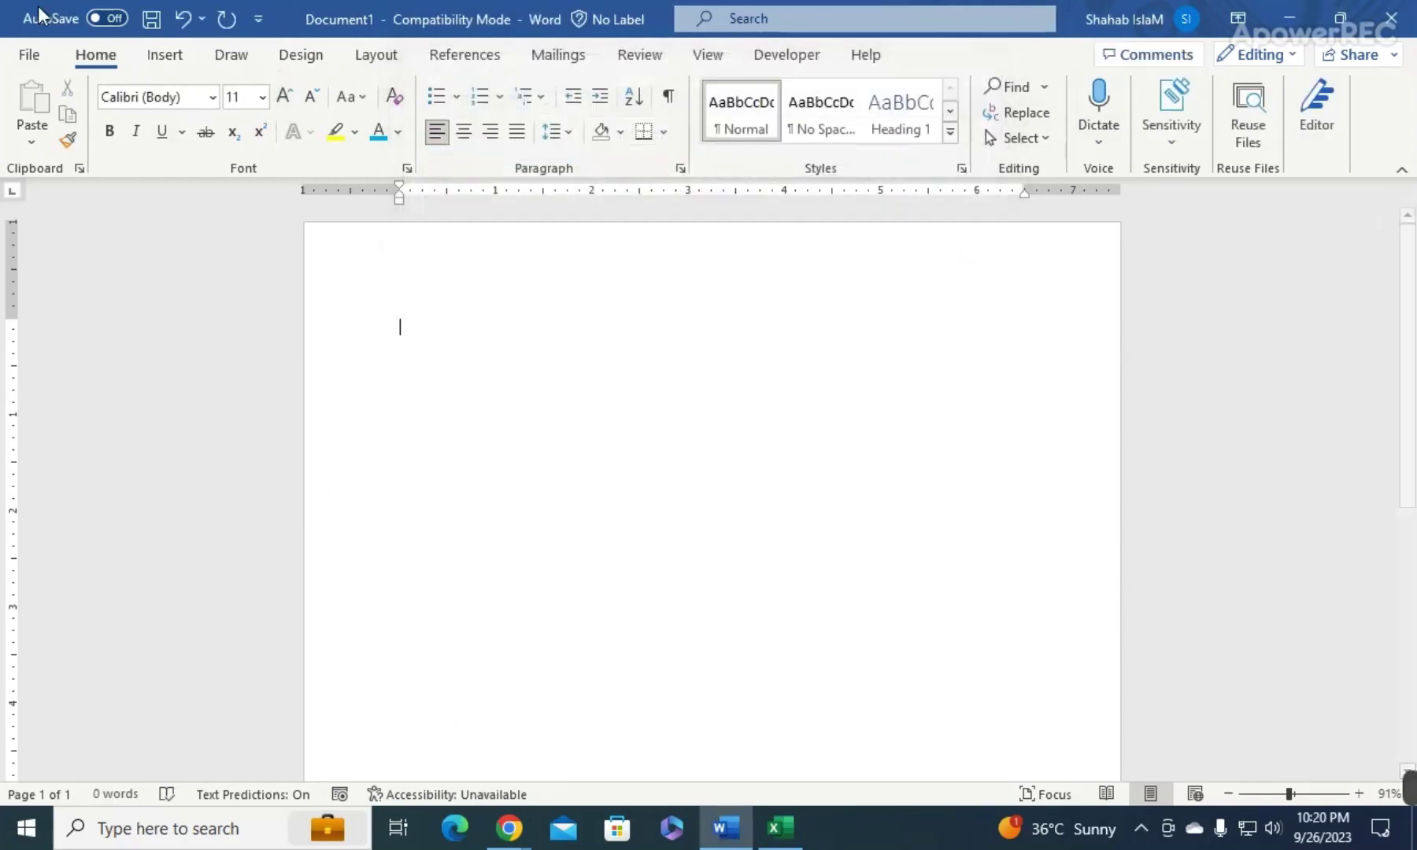
{"action": "left_click", "coordinate": [1099, 143]}
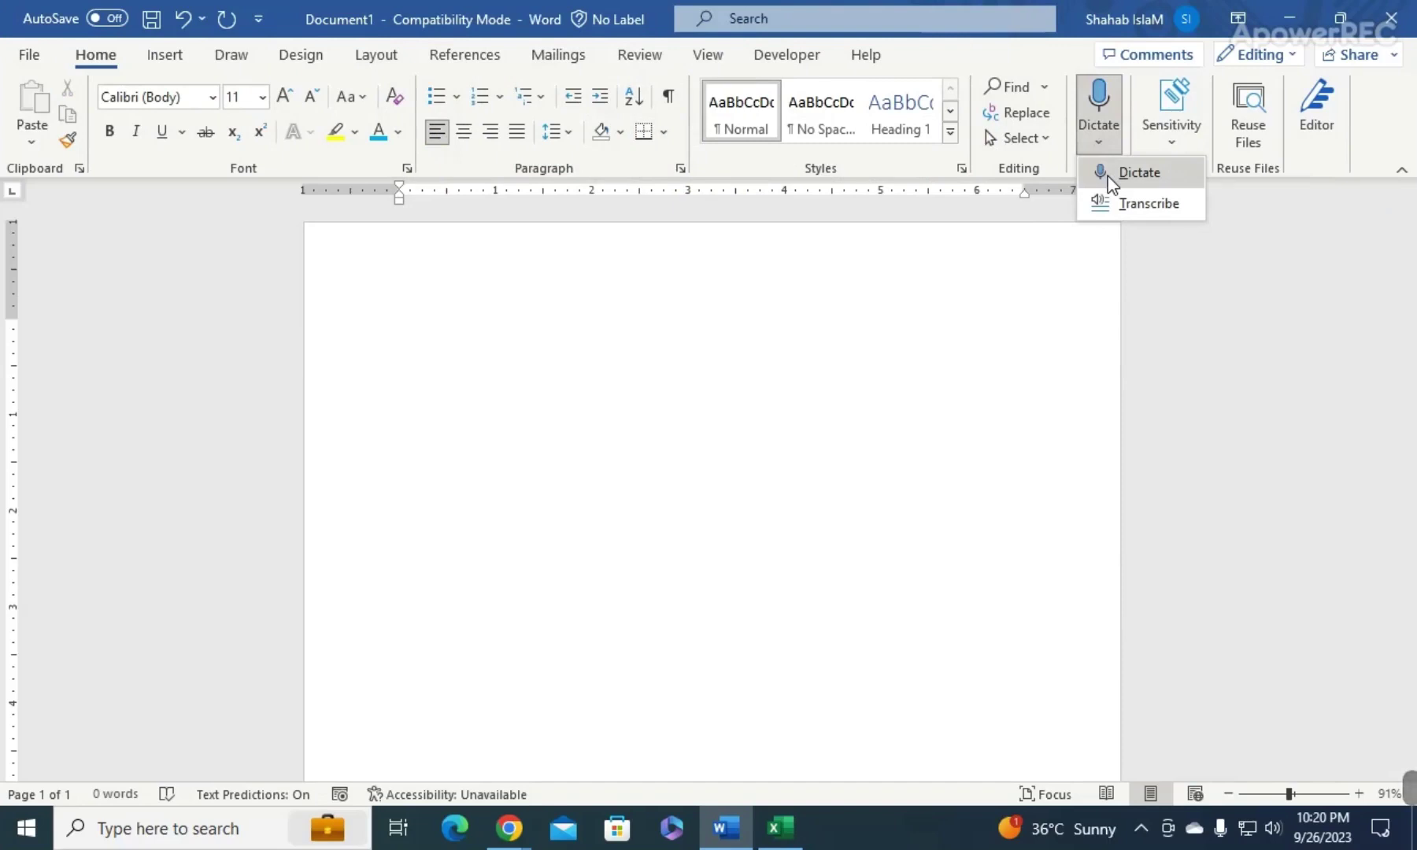
- Dictate a test line, then select it from the left margin and delete it
{"action": "left_click", "coordinate": [1112, 175]}
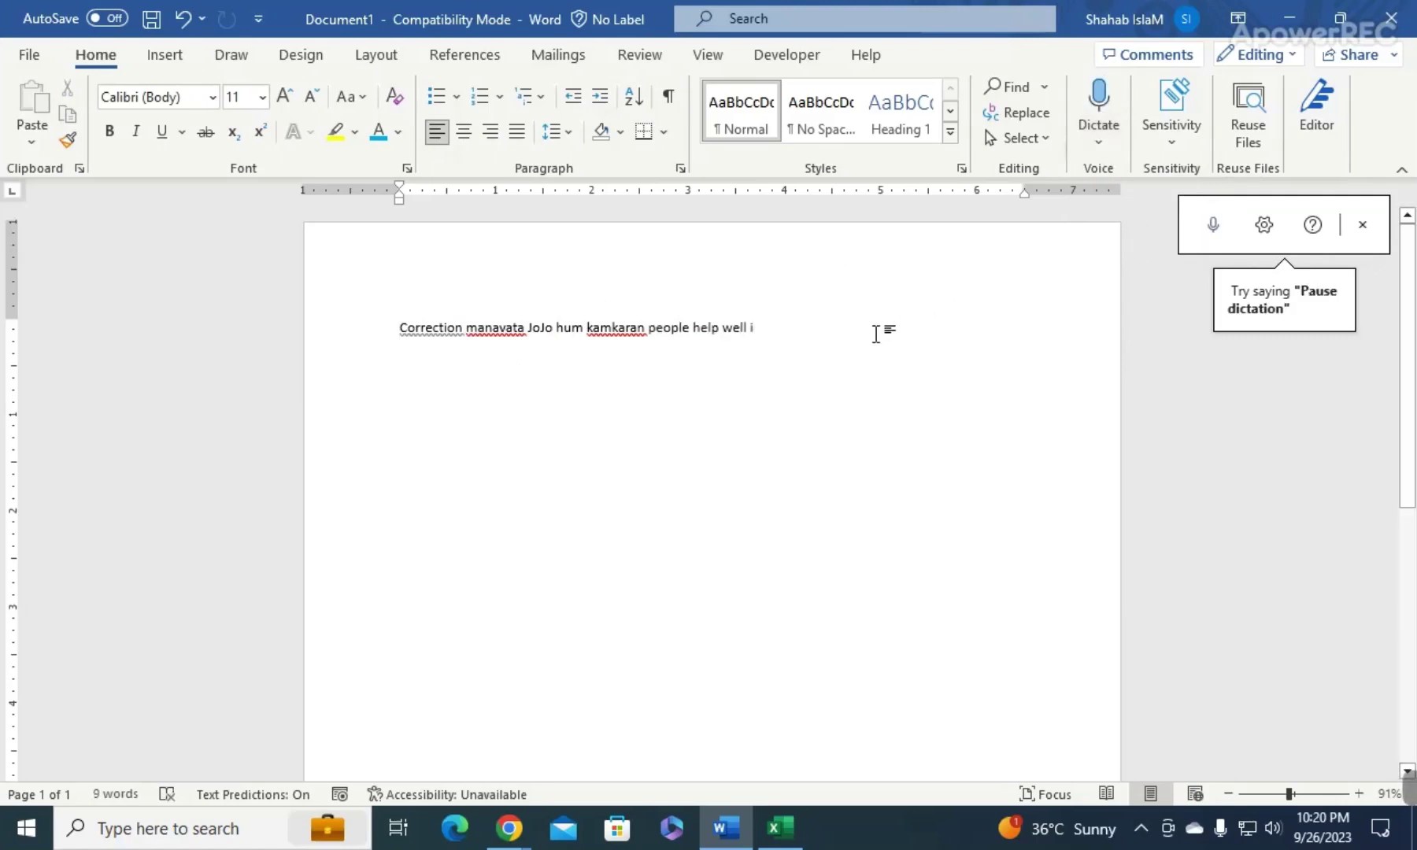
{"action": "left_click", "coordinate": [91, 319]}
{"action": "key", "text": "BackSpace"}
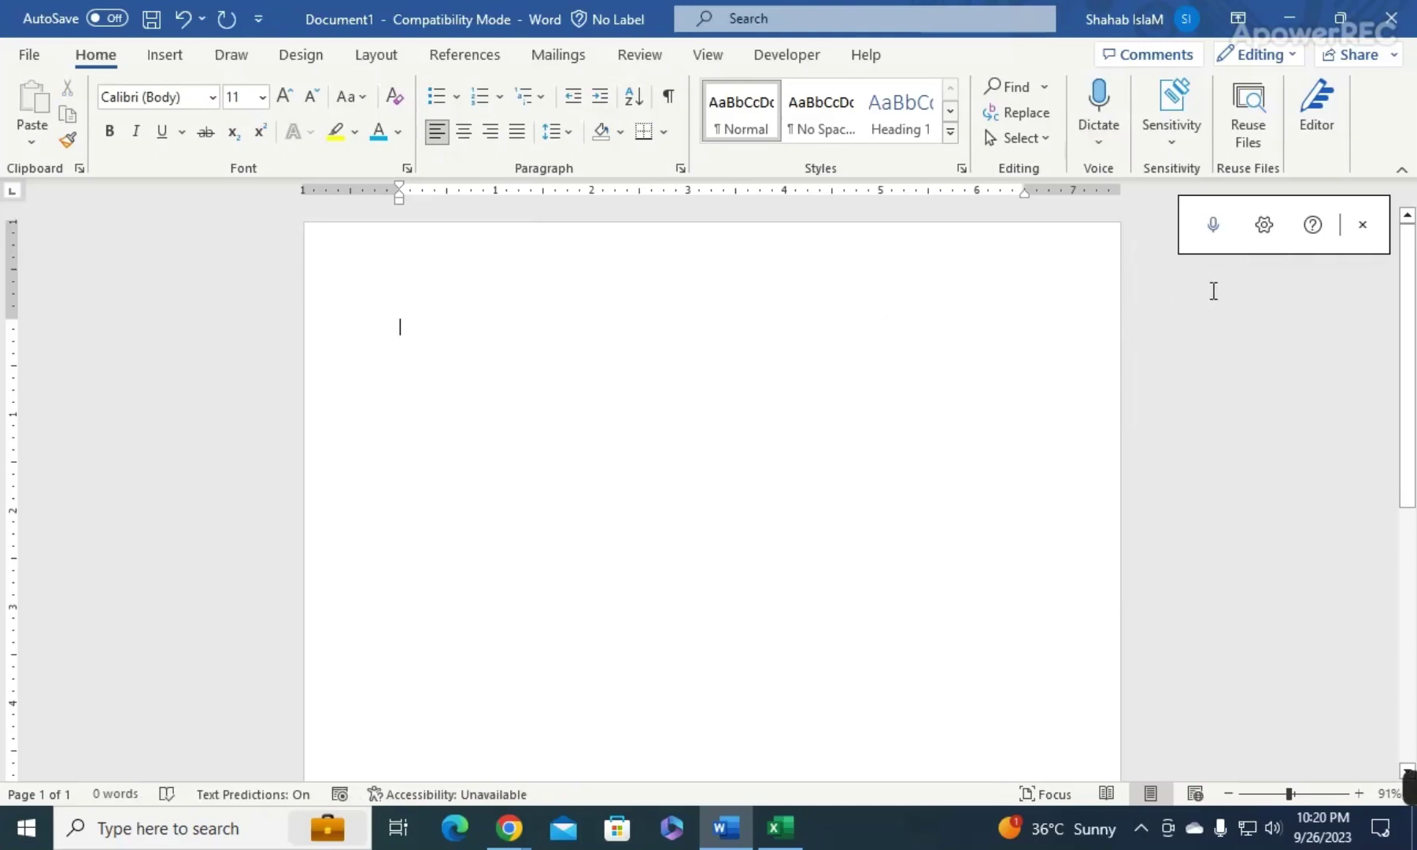
- Review the spoken language in dictation settings, keep English (United States), and close the toolbar
{"action": "left_click", "coordinate": [1264, 225]}
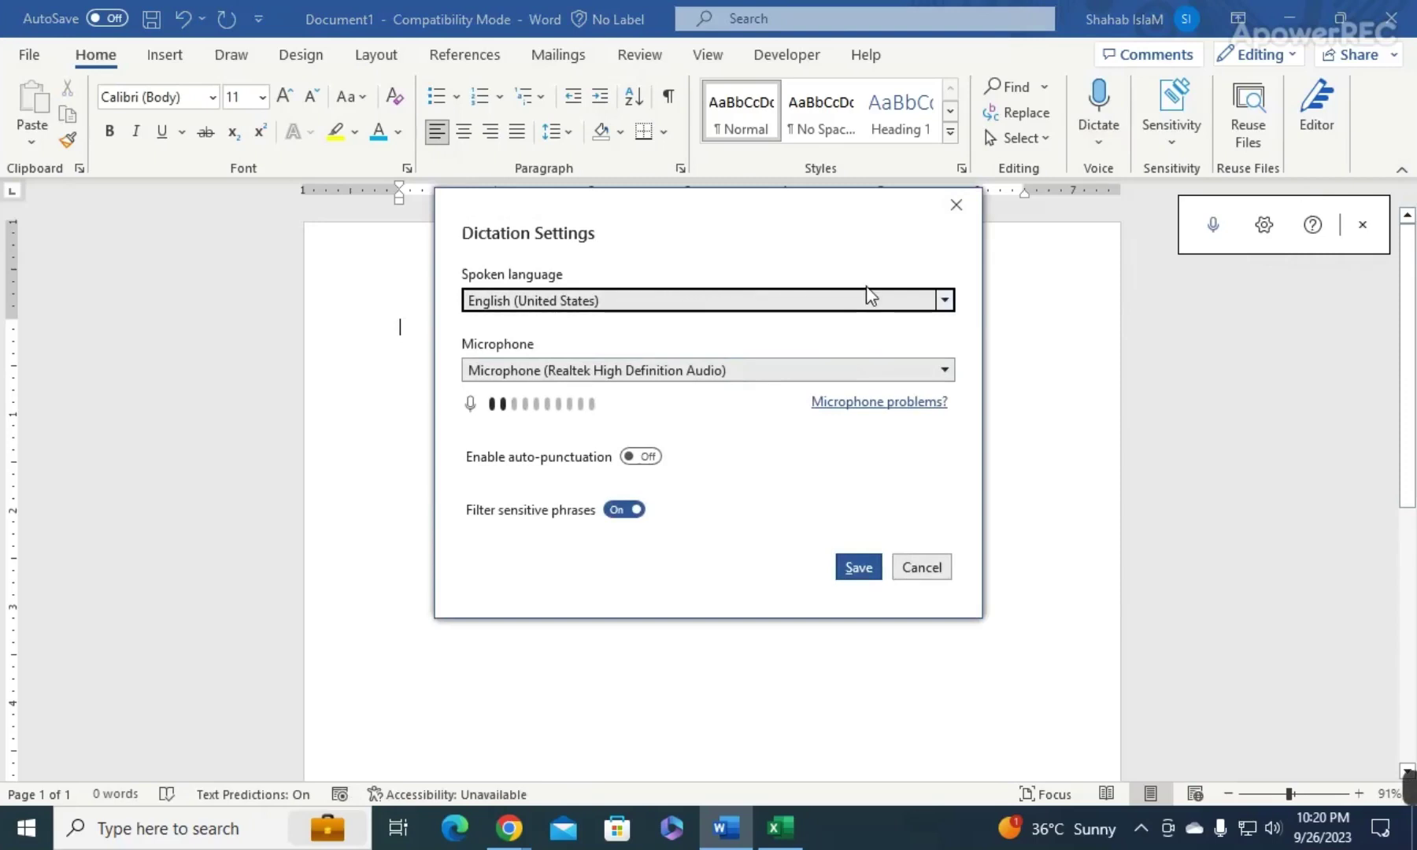
{"action": "left_click", "coordinate": [944, 300]}
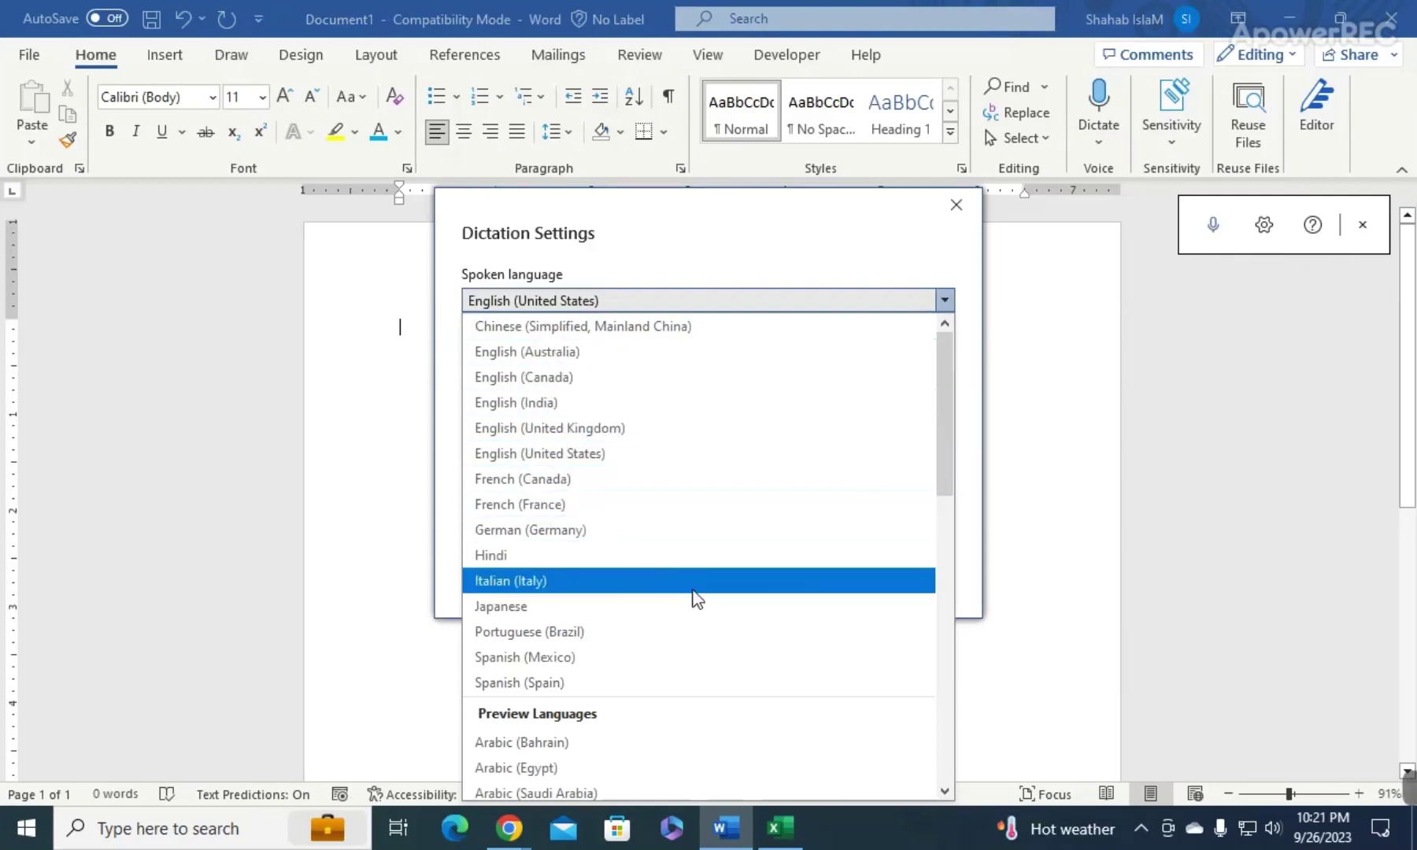
{"action": "mouse_move", "coordinate": [939, 391]}
{"action": "left_mouse_down"}
{"action": "mouse_move", "coordinate": [960, 445]}
{"action": "mouse_move", "coordinate": [958, 549]}
{"action": "left_mouse_up"}
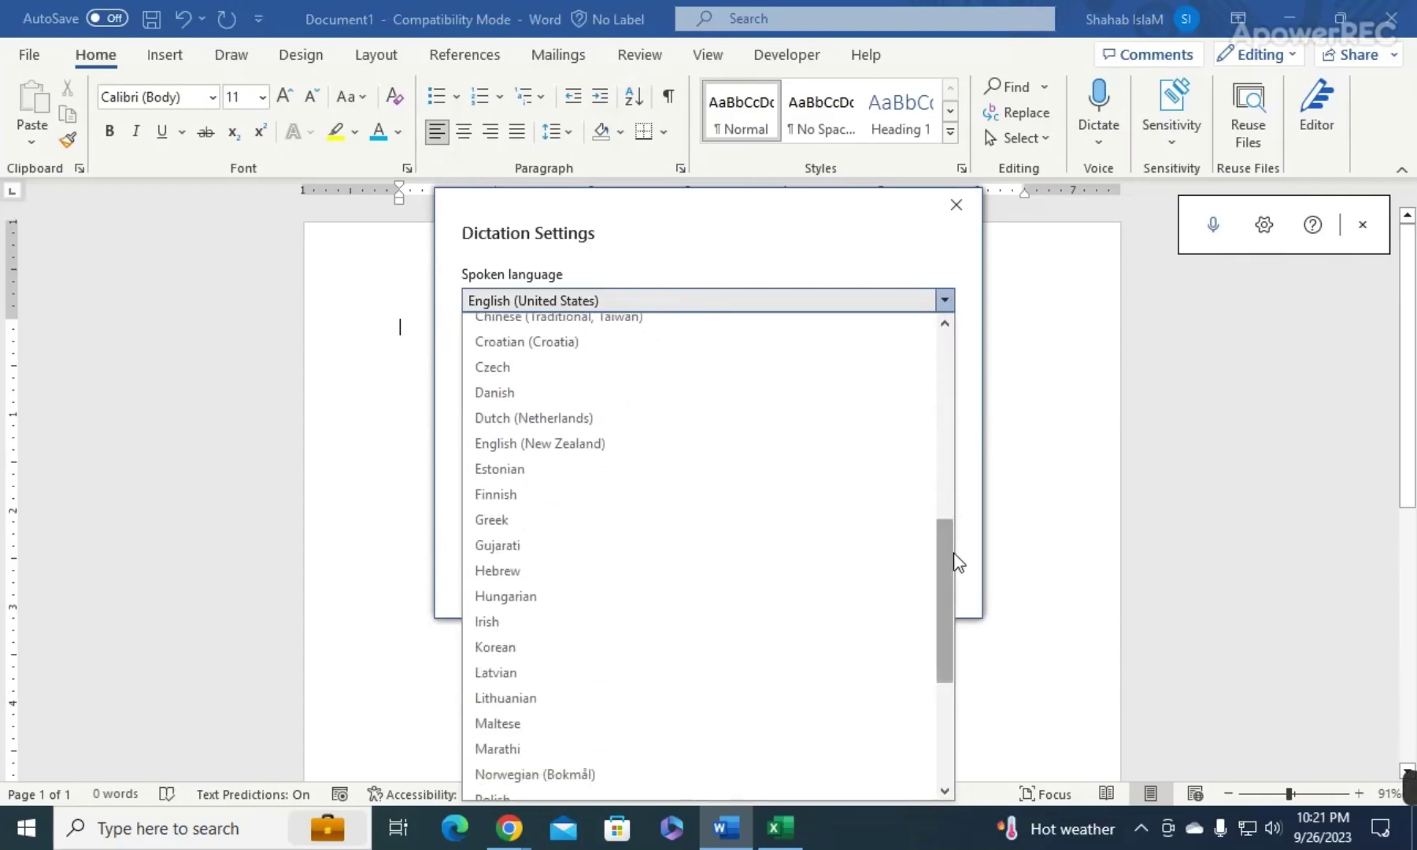
{"action": "key", "text": "Escape"}
{"action": "key", "text": "Escape"}
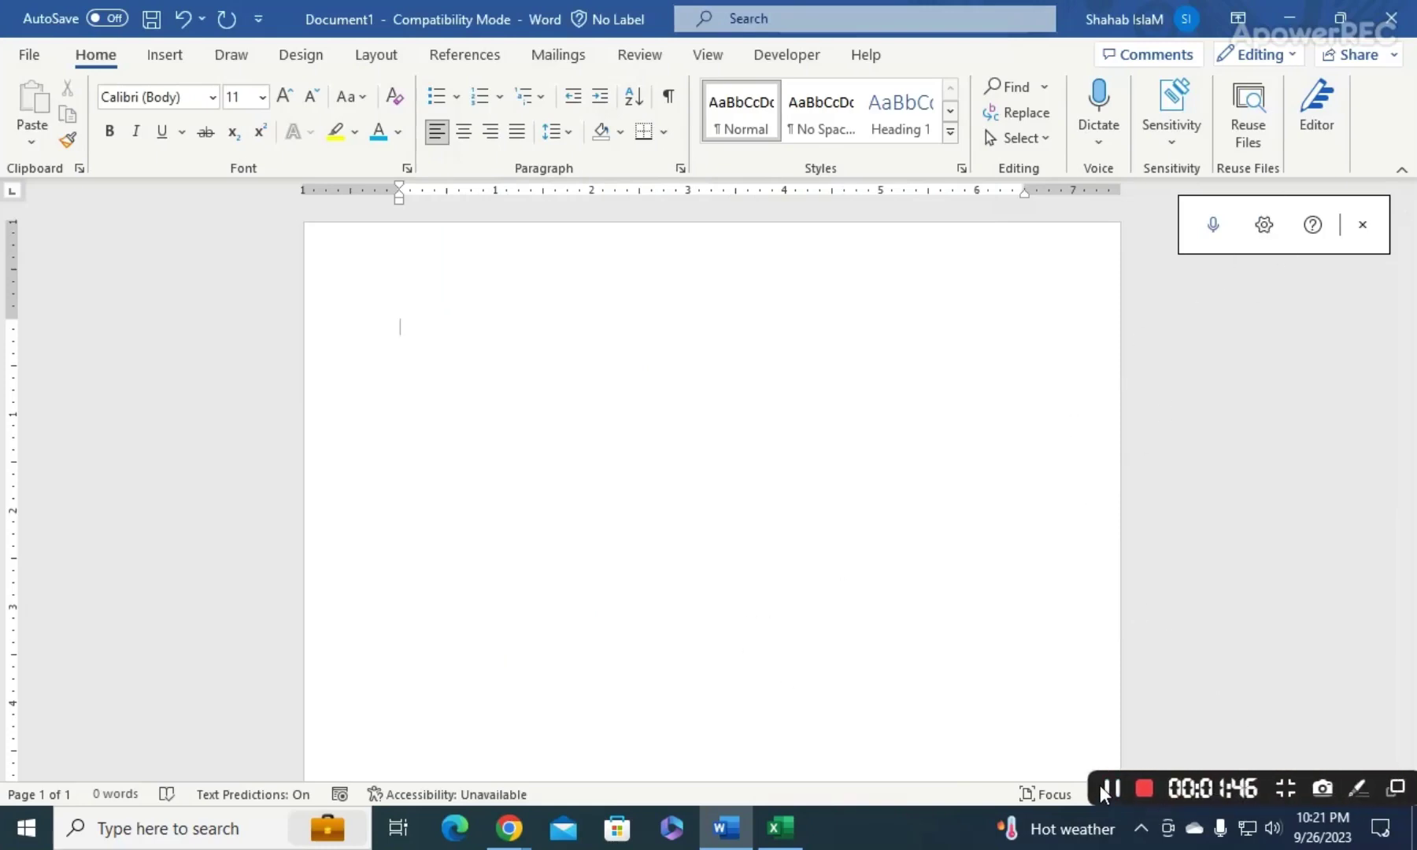
{"action": "key", "text": "Escape"}
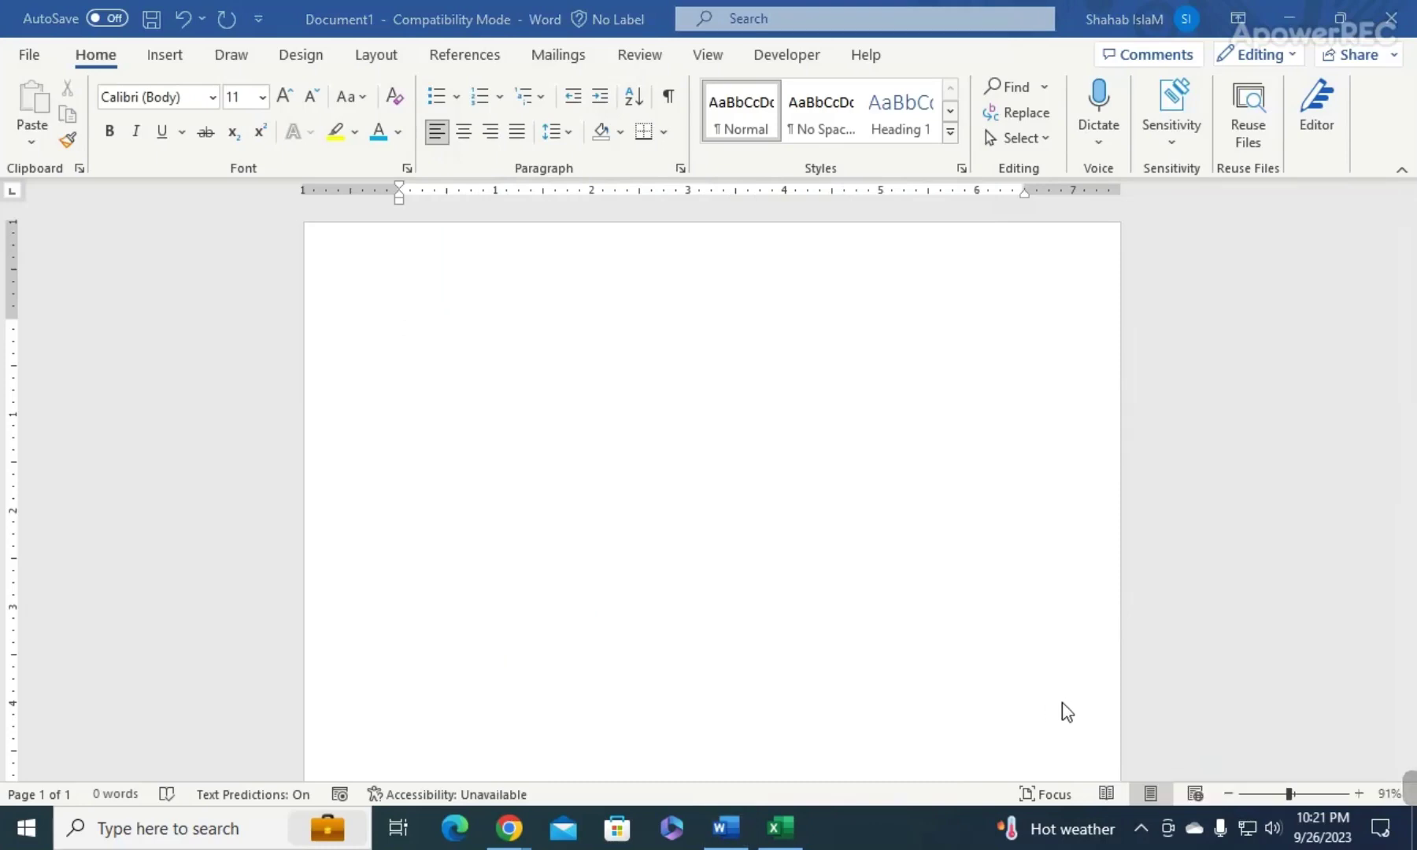
- Dictate the name, contact details, company name and address, date, subject, greeting and opening sentence
{"action": "key", "text": "alt+grave"}
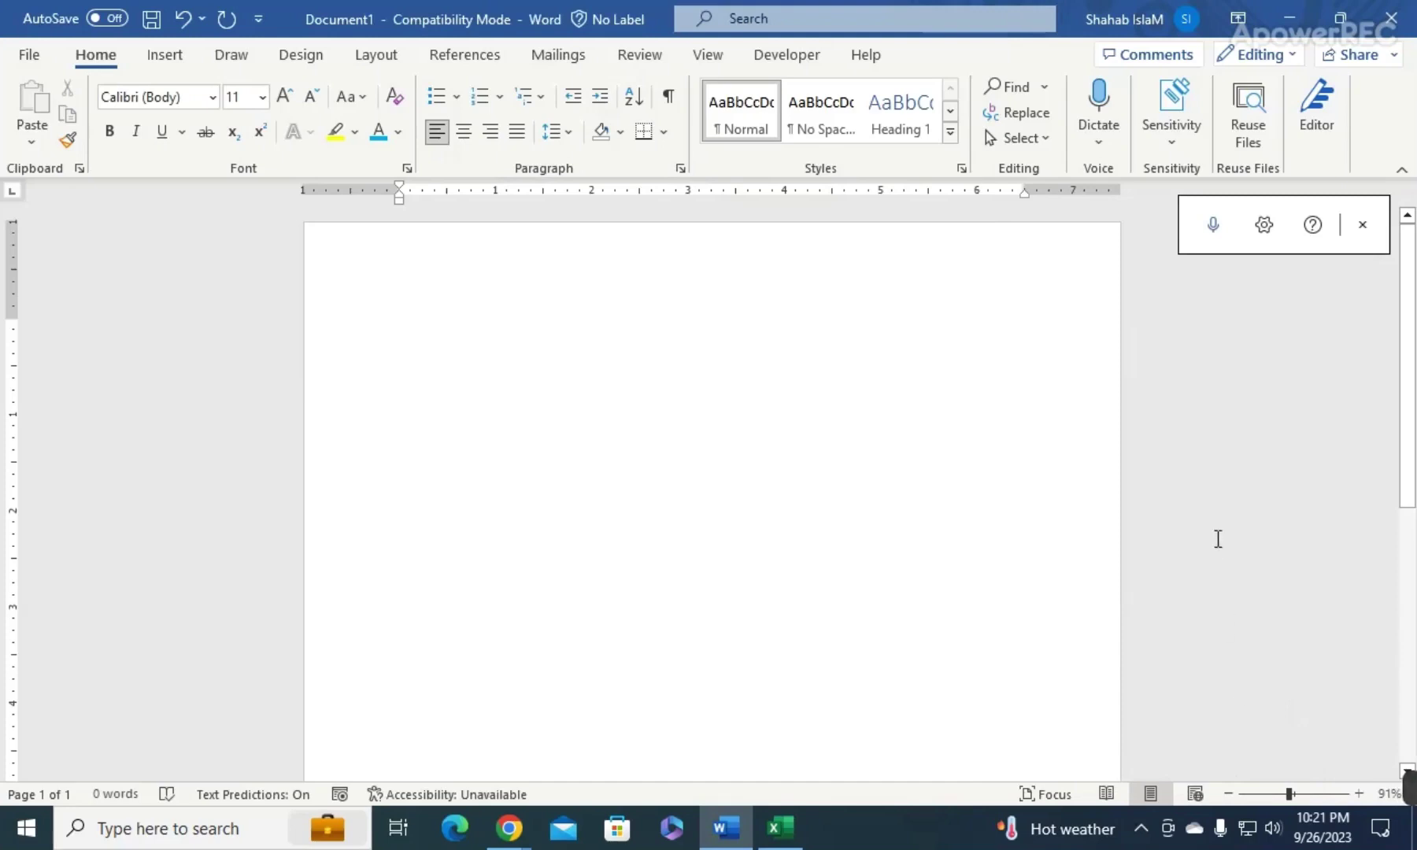
{"action": "left_click", "coordinate": [1212, 230]}
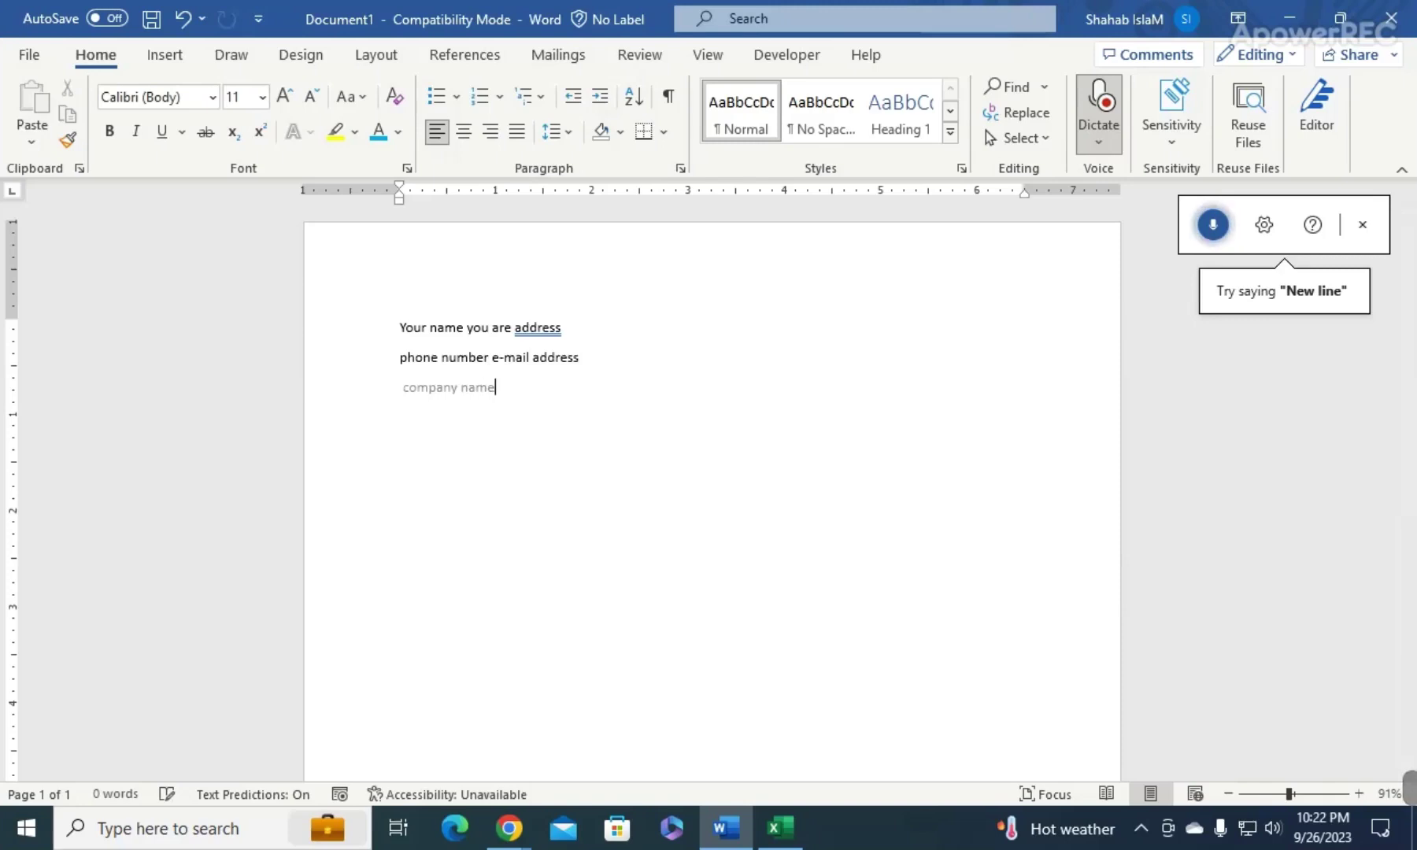
{"action": "key", "text": "Return"}
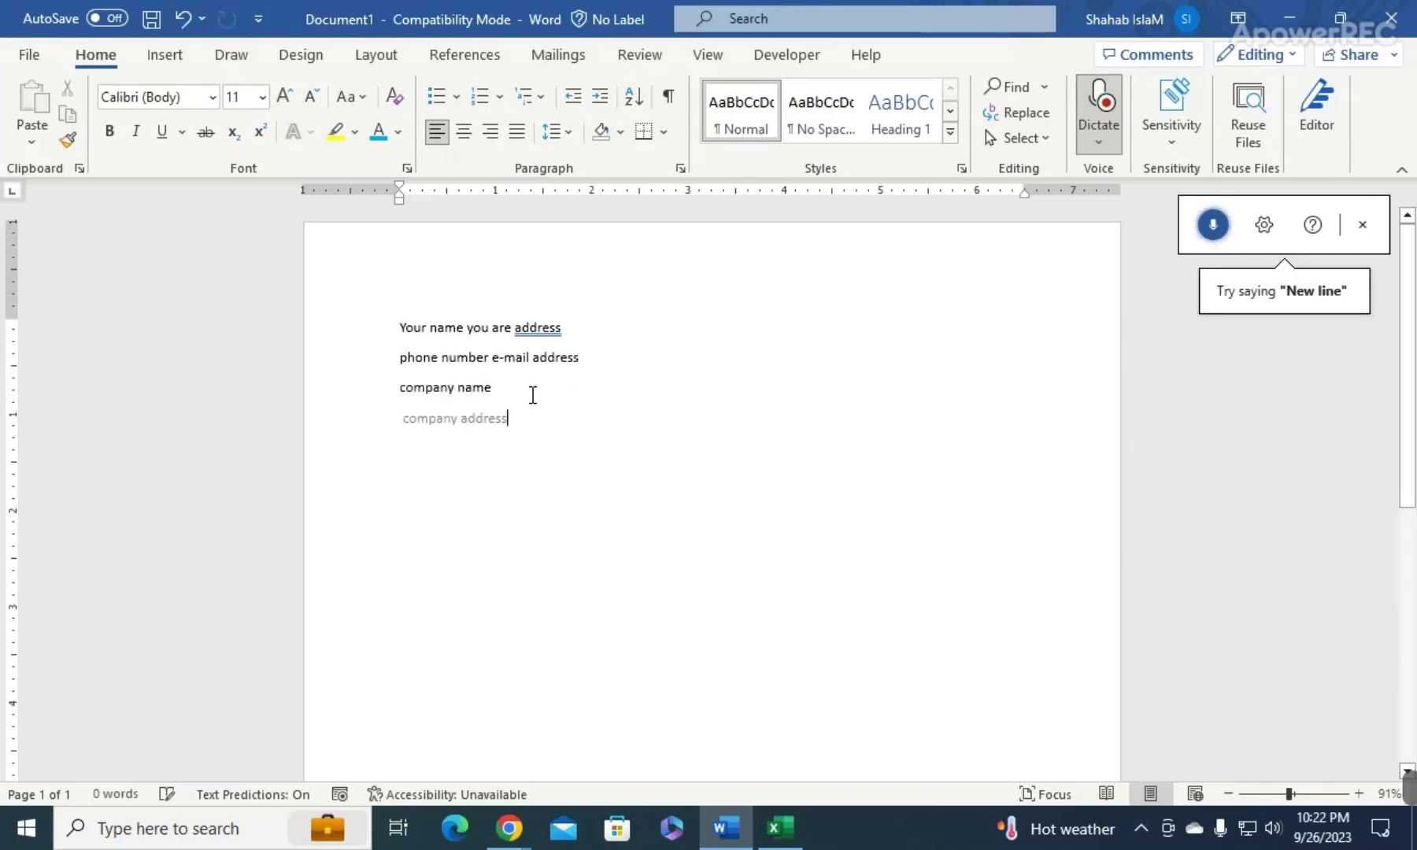
{"action": "key", "text": "Return"}
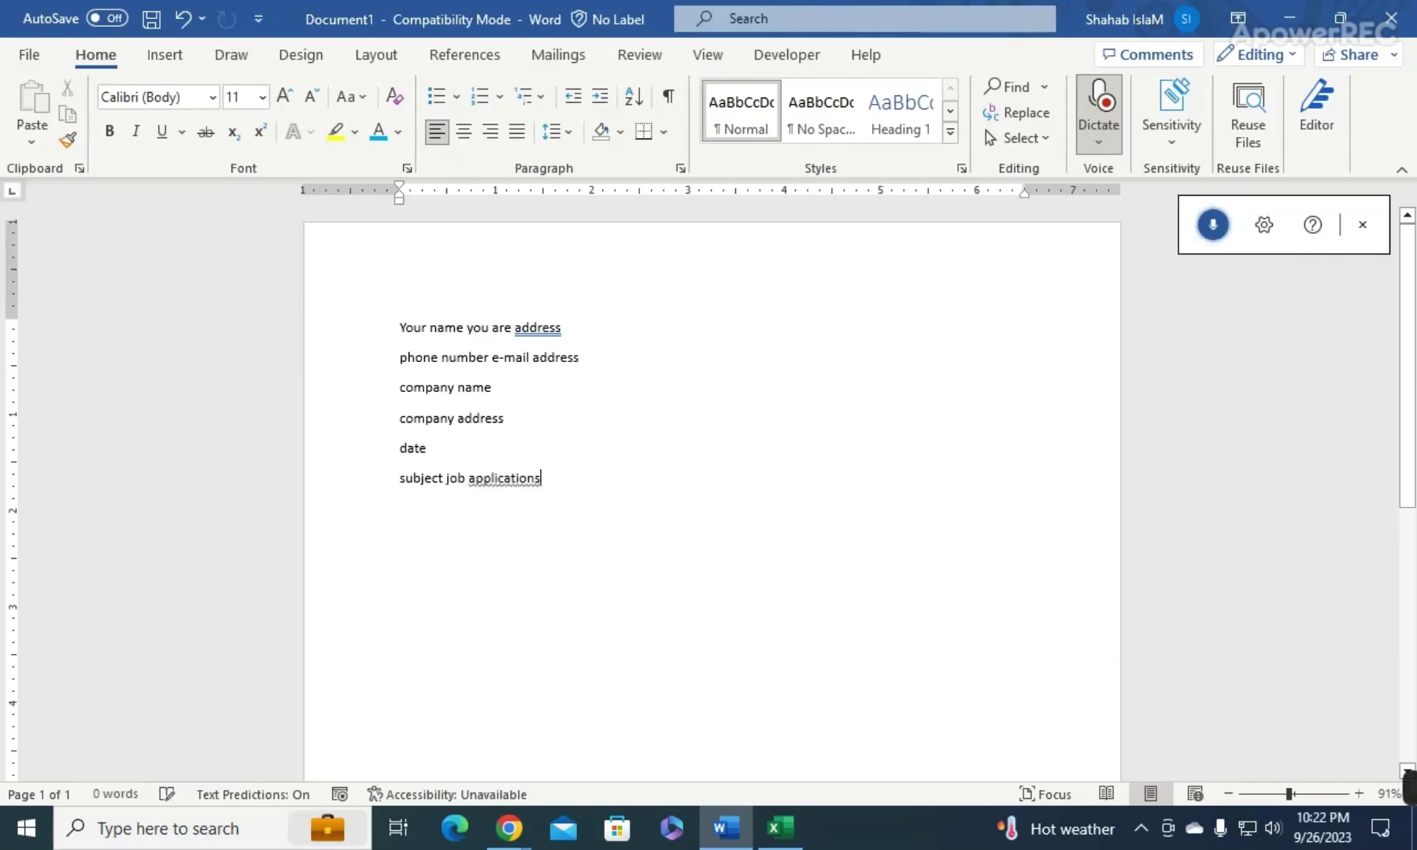
{"action": "key", "text": "Return"}
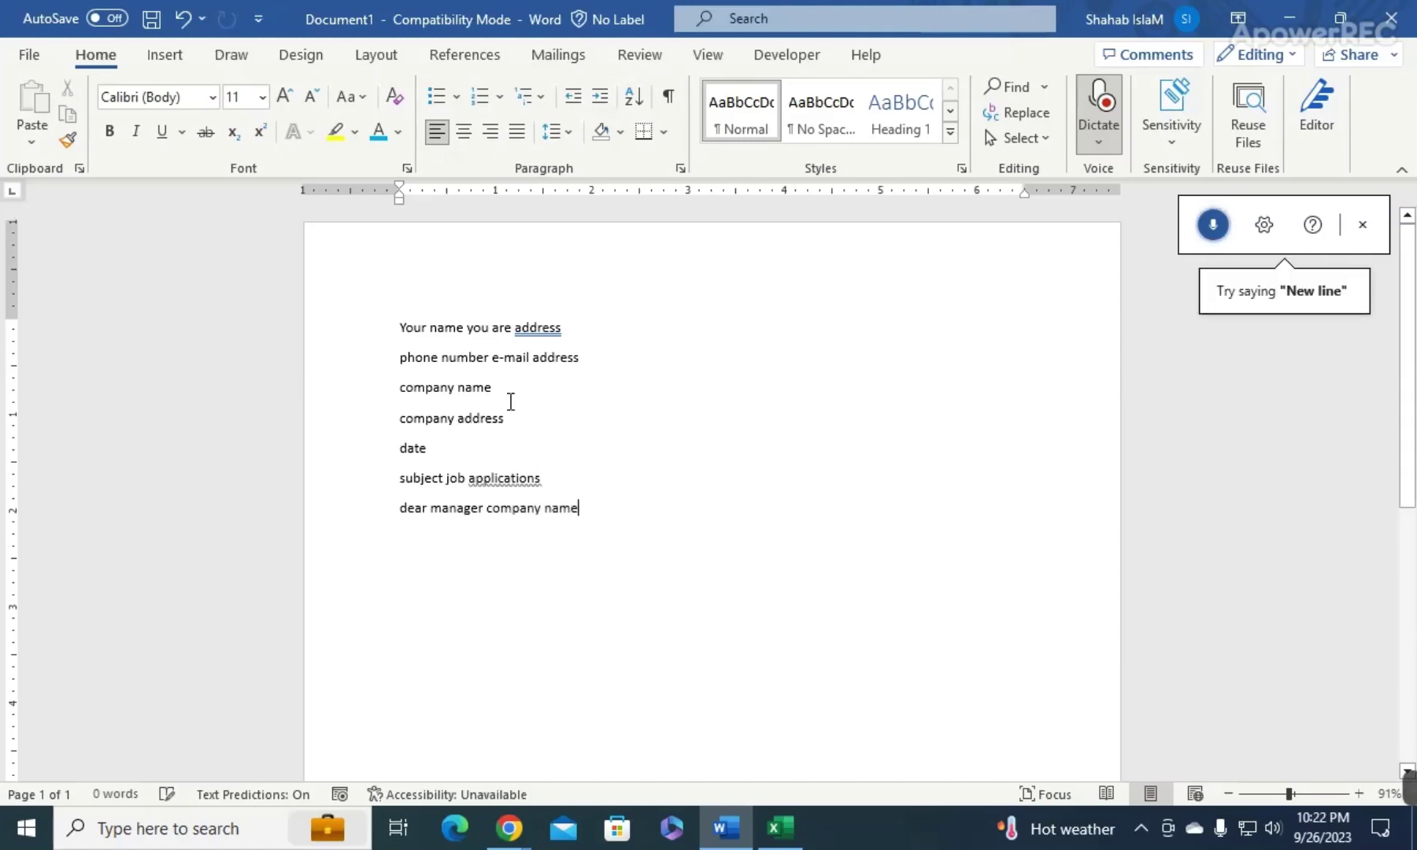
{"action": "key", "text": "Return"}
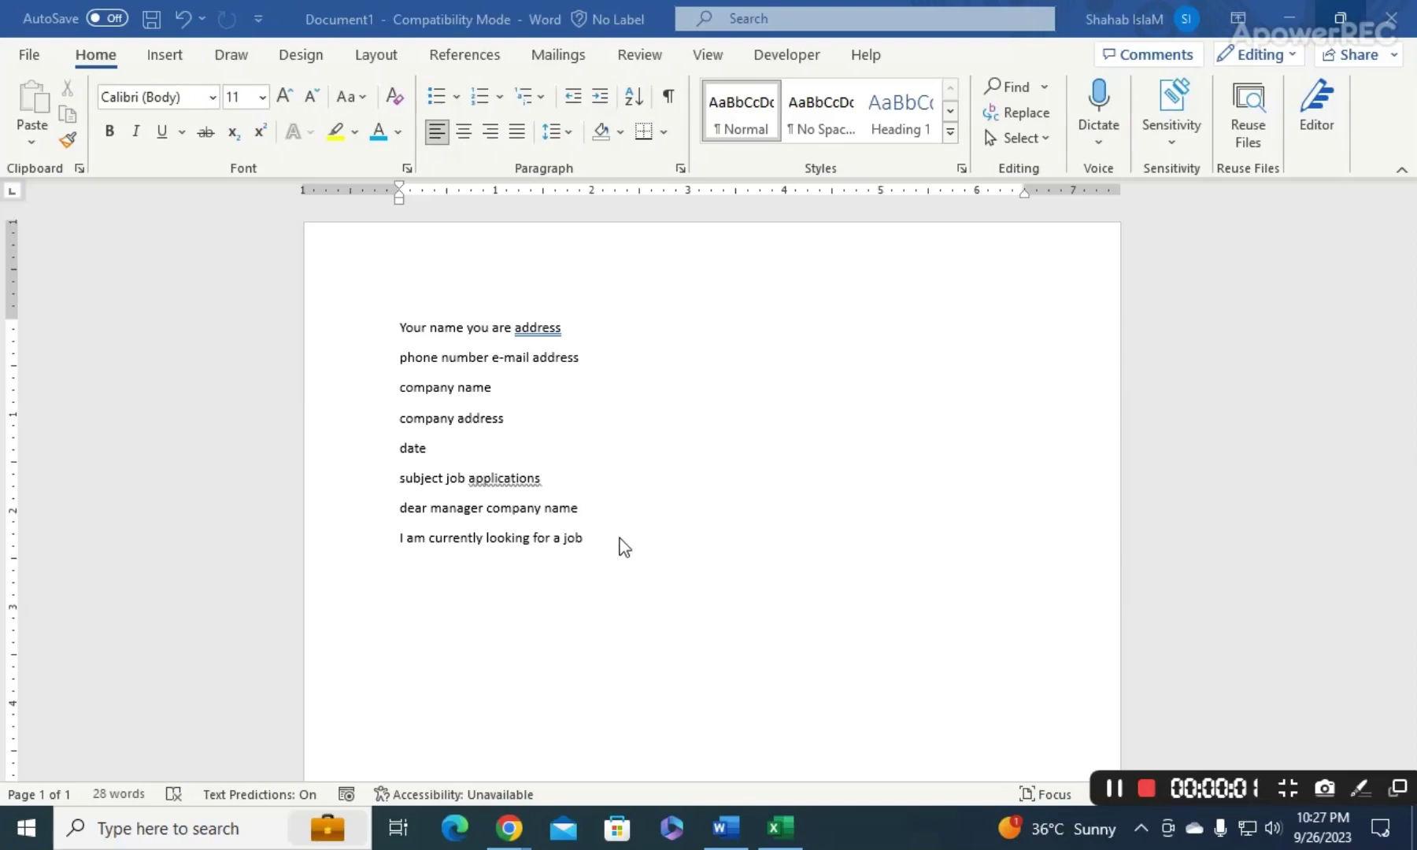
{"action": "key", "text": "alt+grave"}
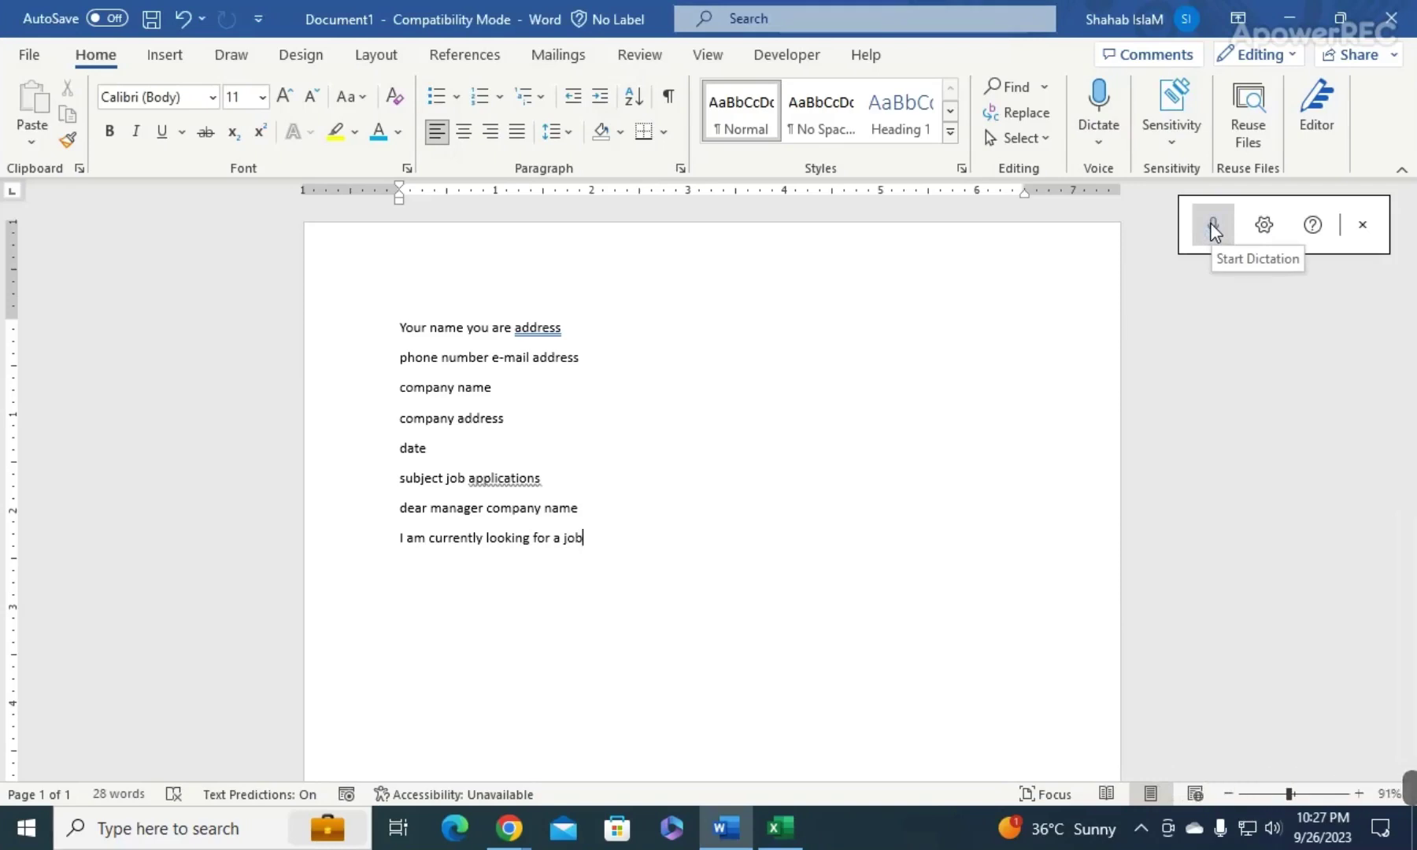
- Dictate two body paragraphs about applying and the attached resume, ending 'sincerely named signatures'
{"action": "left_click", "coordinate": [1213, 227]}
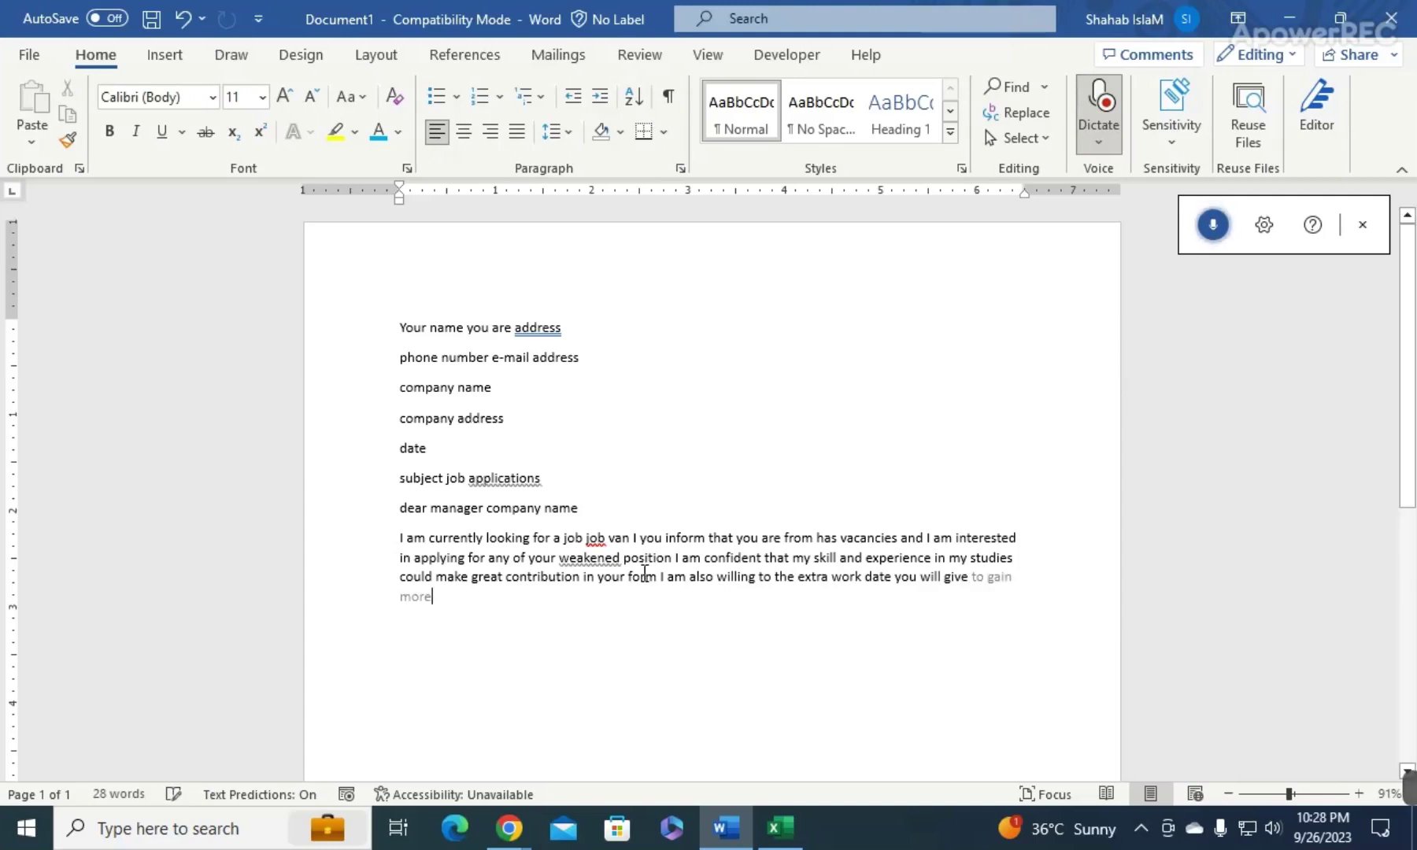
{"action": "key", "text": "Return"}
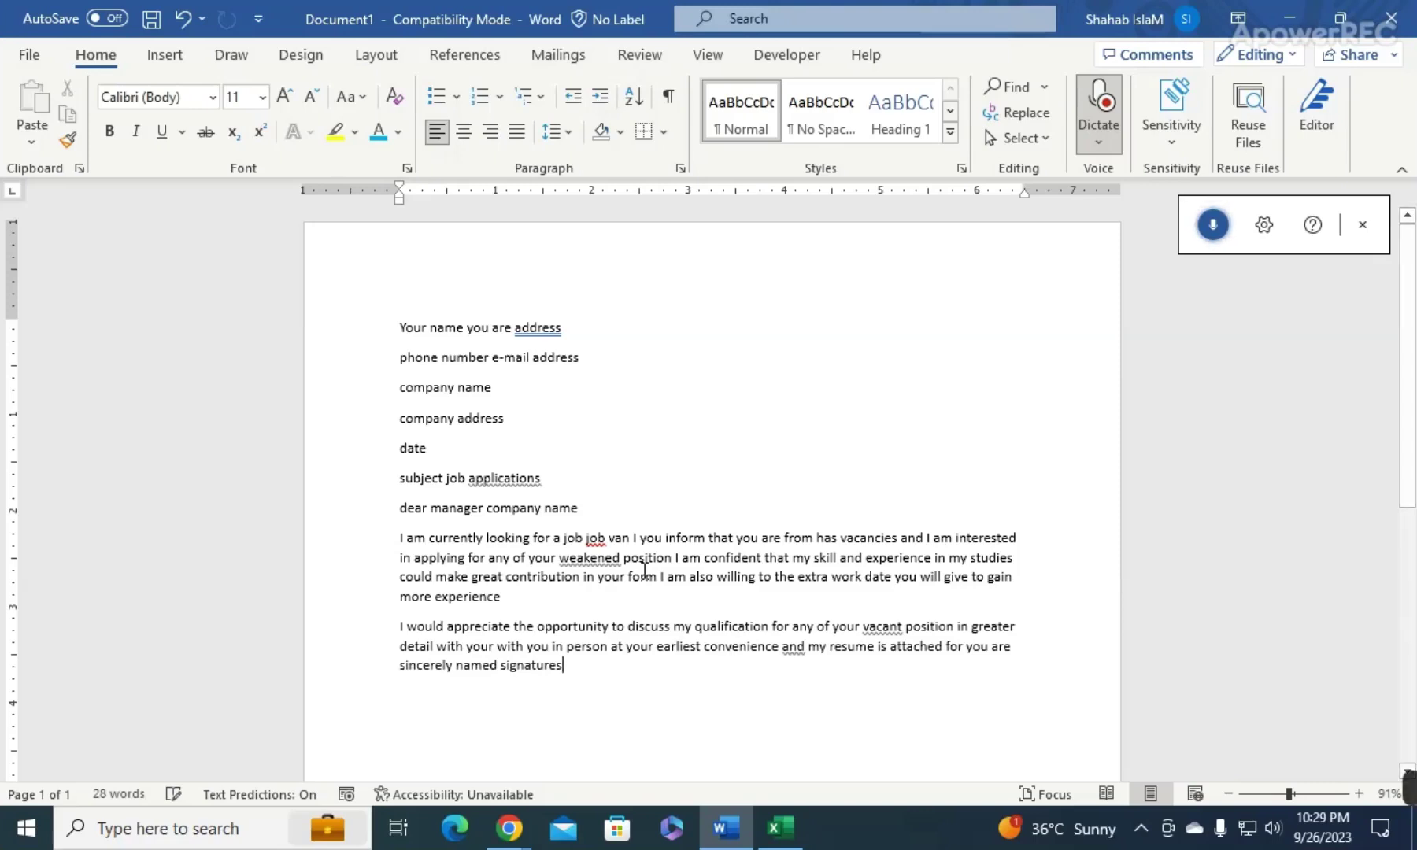
{"action": "left_click", "coordinate": [1213, 226]}
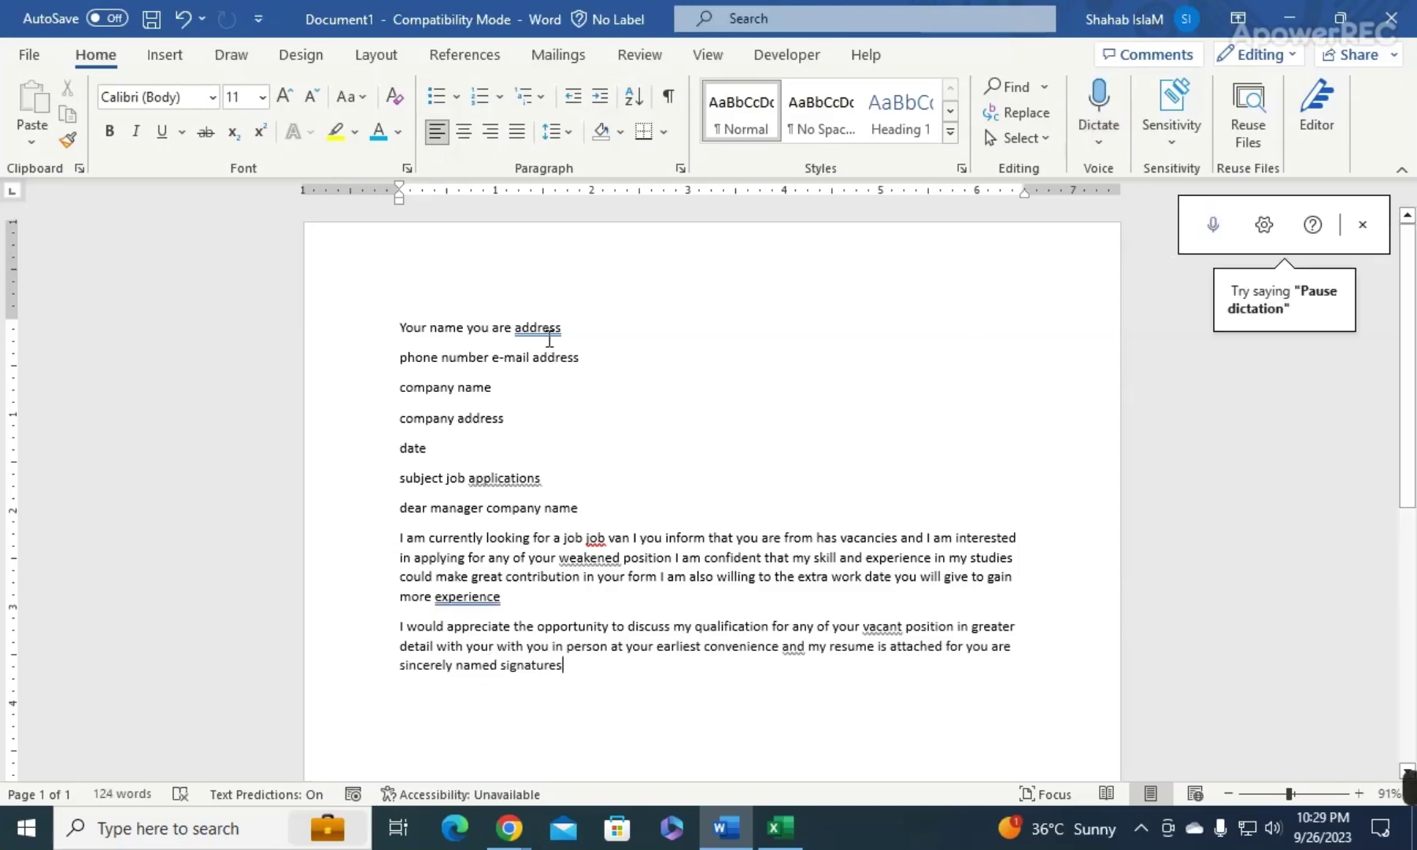
- Add a period after 'experience' and change 'your' to 'you' using grammar suggestions
{"action": "right_click", "coordinate": [462, 591]}
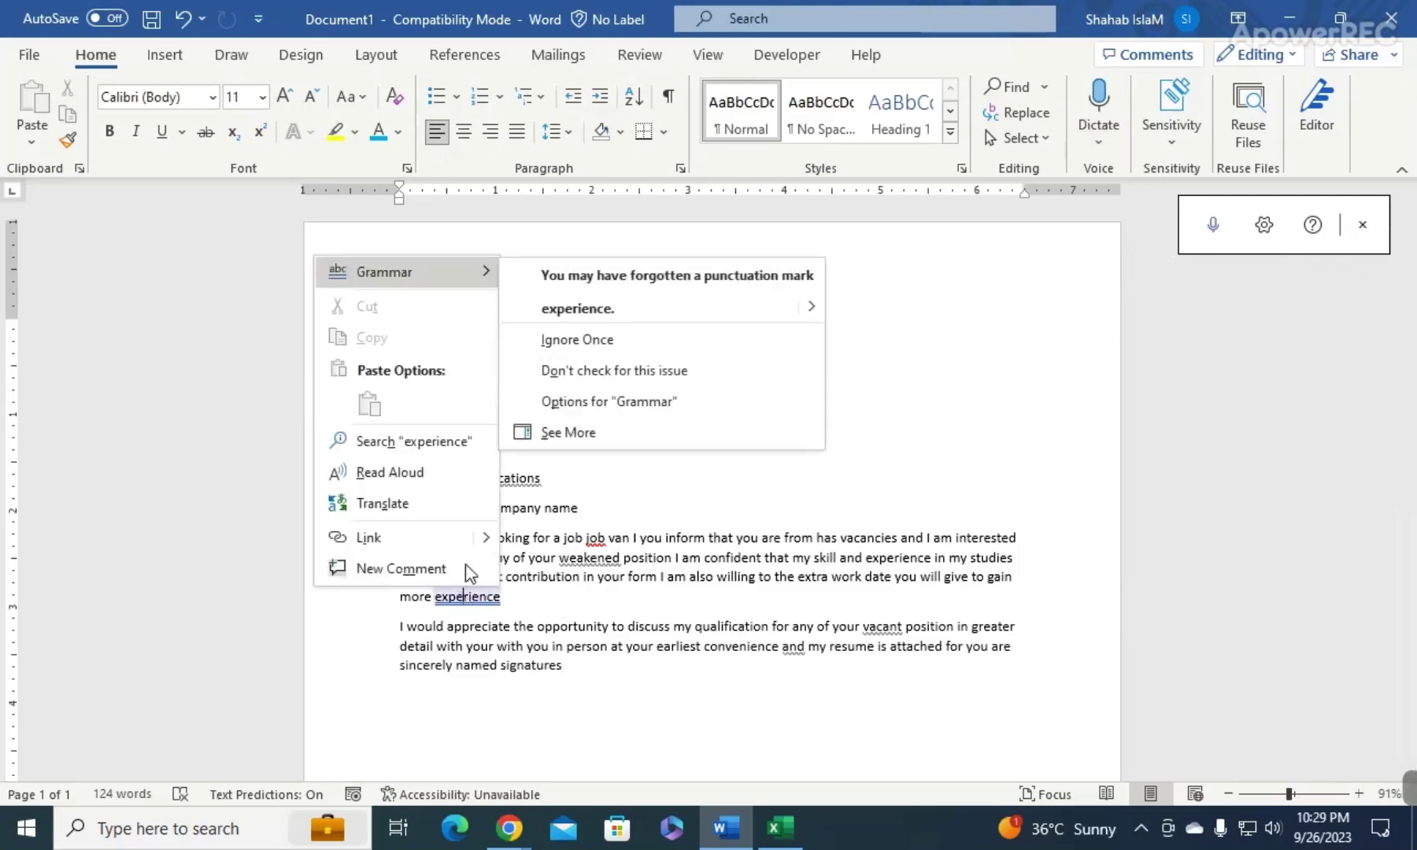
{"action": "left_click", "coordinate": [552, 309]}
{"action": "right_click", "coordinate": [480, 646]}
{"action": "mouse_move", "coordinate": [412, 321]}
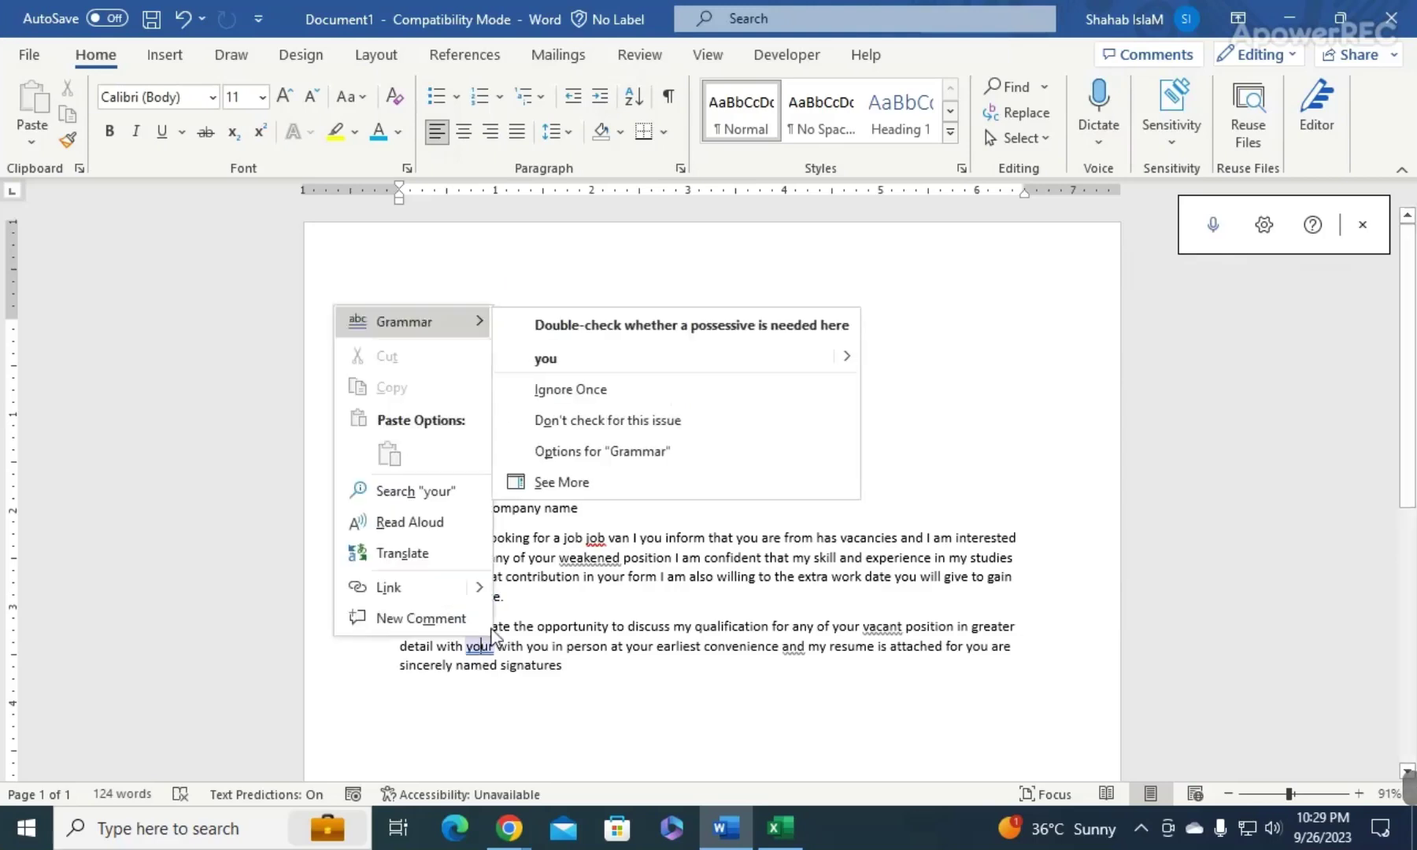
{"action": "left_click", "coordinate": [517, 360]}
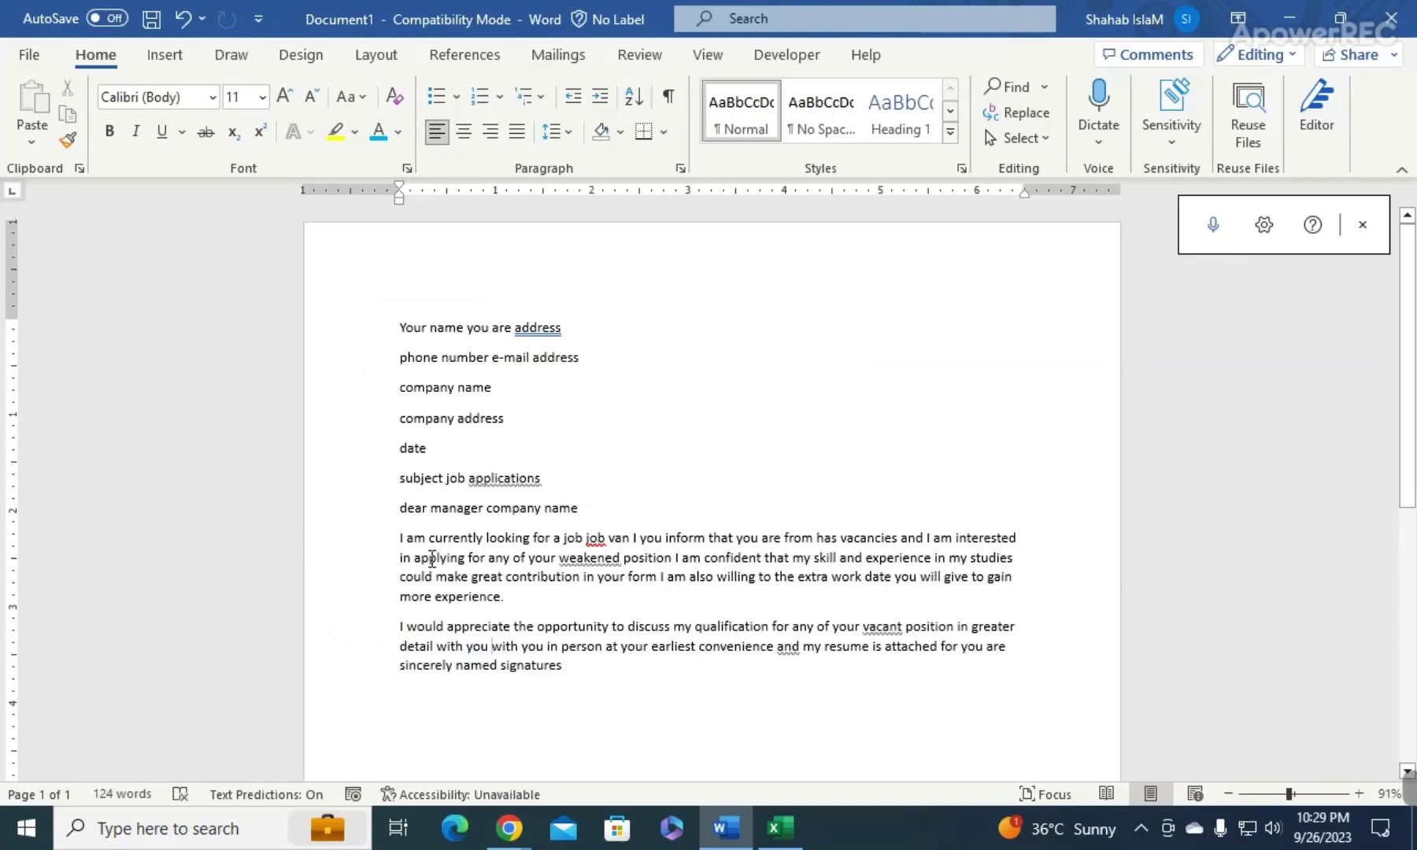
- Break the header so the address and e-mail sit on their own lines, with a blank line before the company name
{"action": "left_click", "coordinate": [467, 327]}
{"action": "key", "text": "Return"}
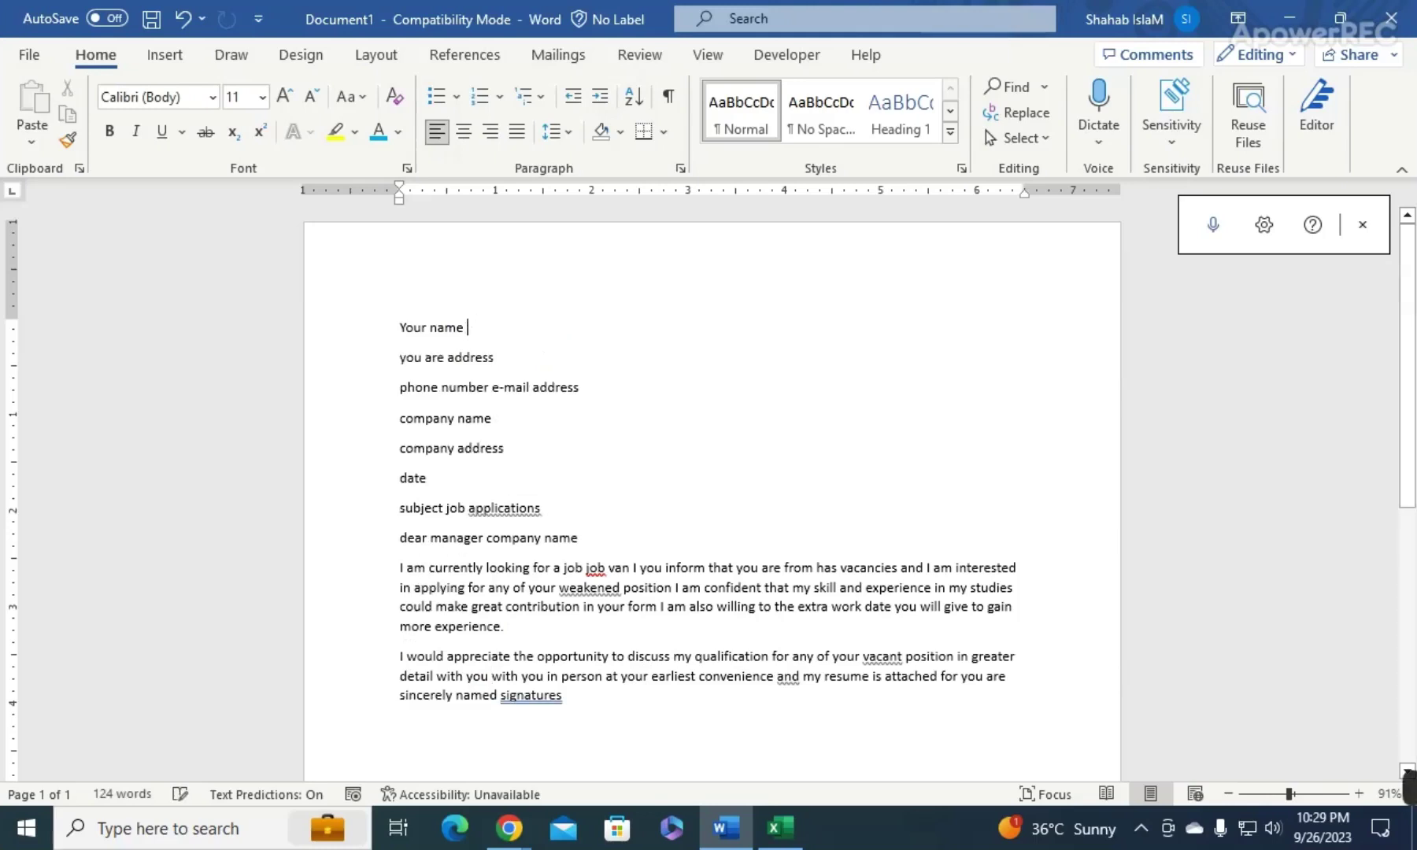
{"action": "left_click", "coordinate": [493, 387]}
{"action": "key", "text": "Return"}
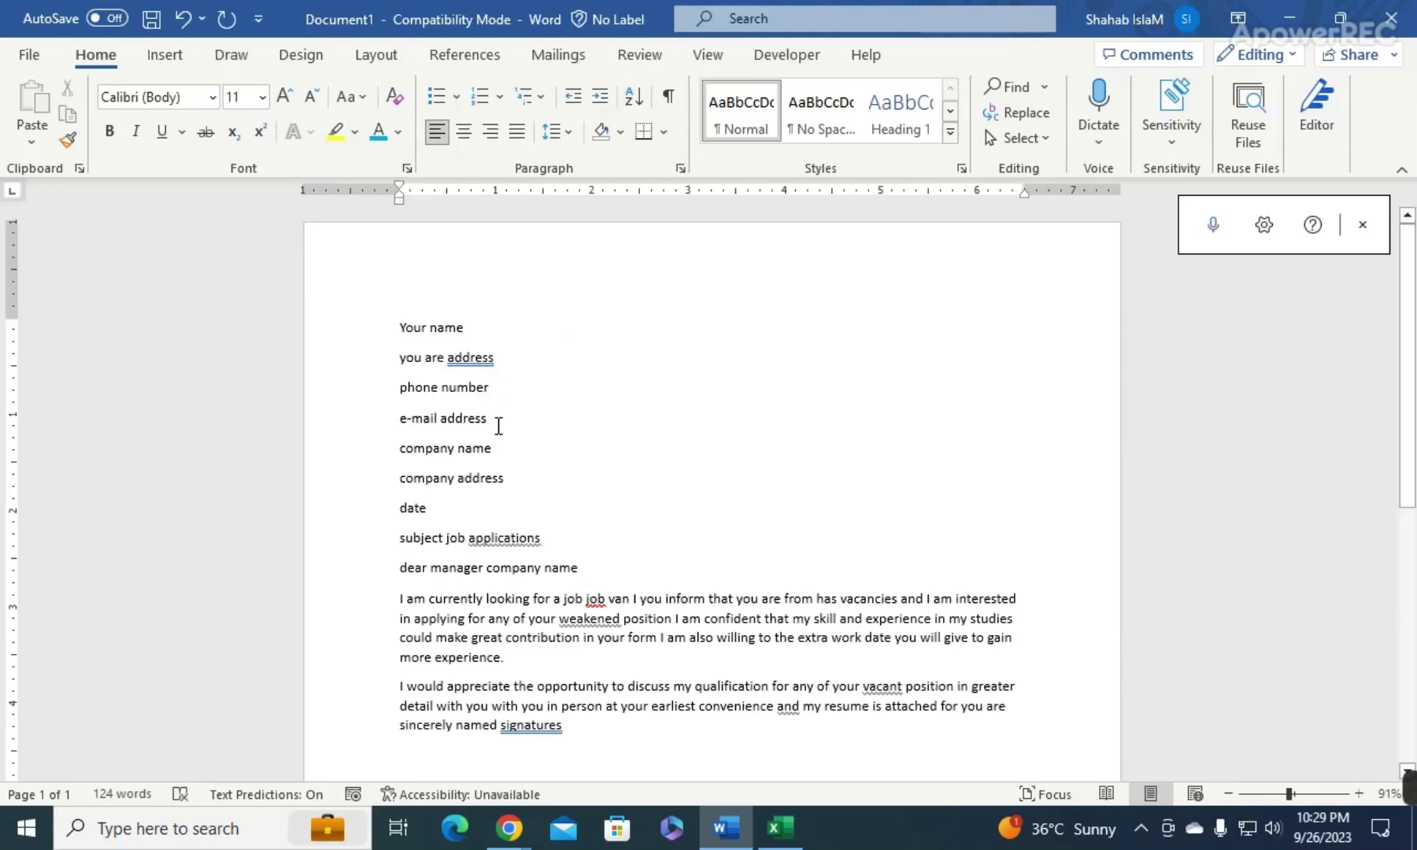
{"action": "left_click", "coordinate": [400, 448]}
{"action": "key", "text": "Return"}
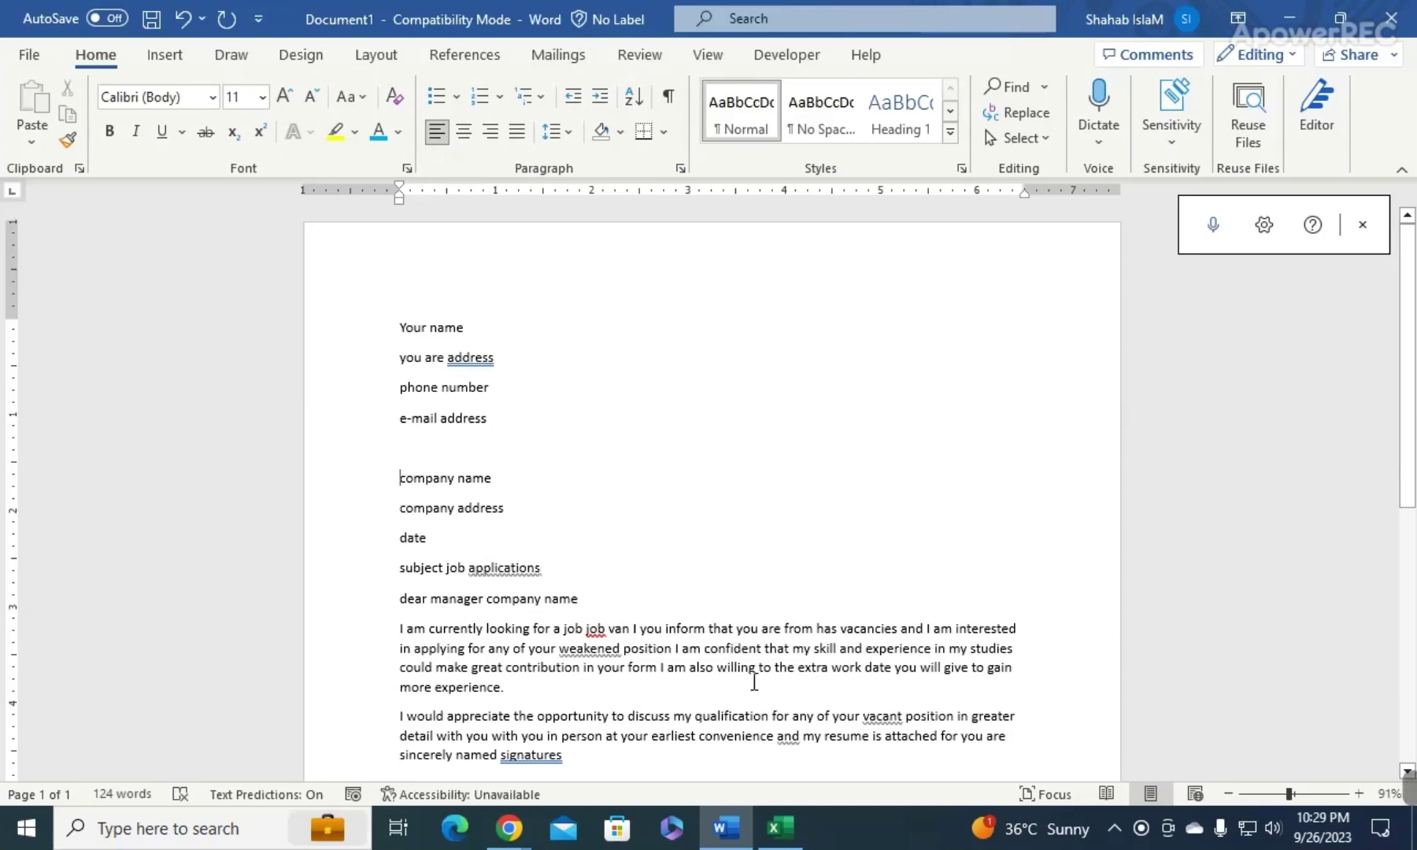
- Add a period after 'signatures' and change 'qualification' to 'qualifications'
{"action": "right_click", "coordinate": [537, 744]}
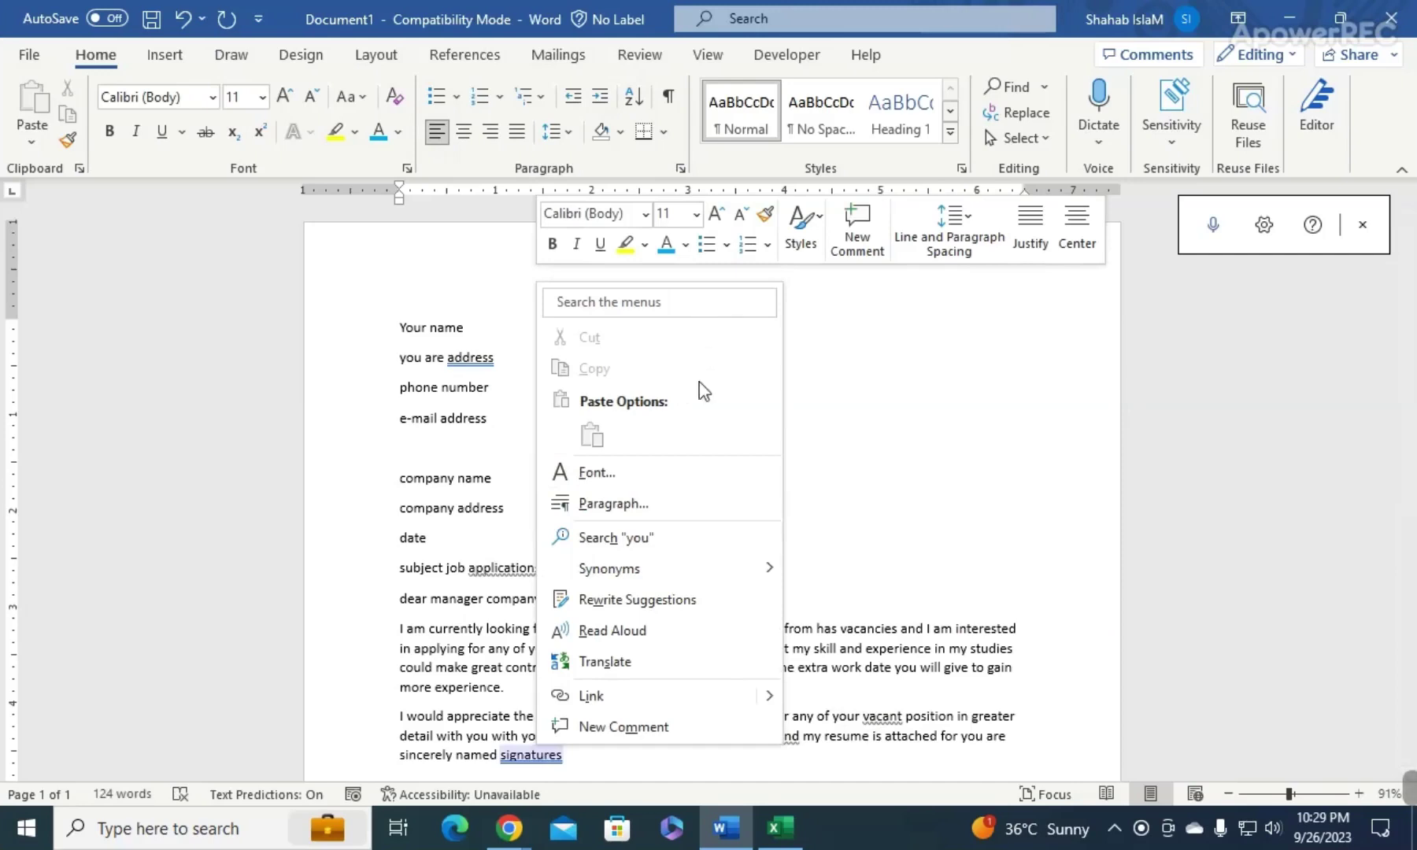
{"action": "left_click", "coordinate": [545, 755]}
{"action": "right_click", "coordinate": [545, 755]}
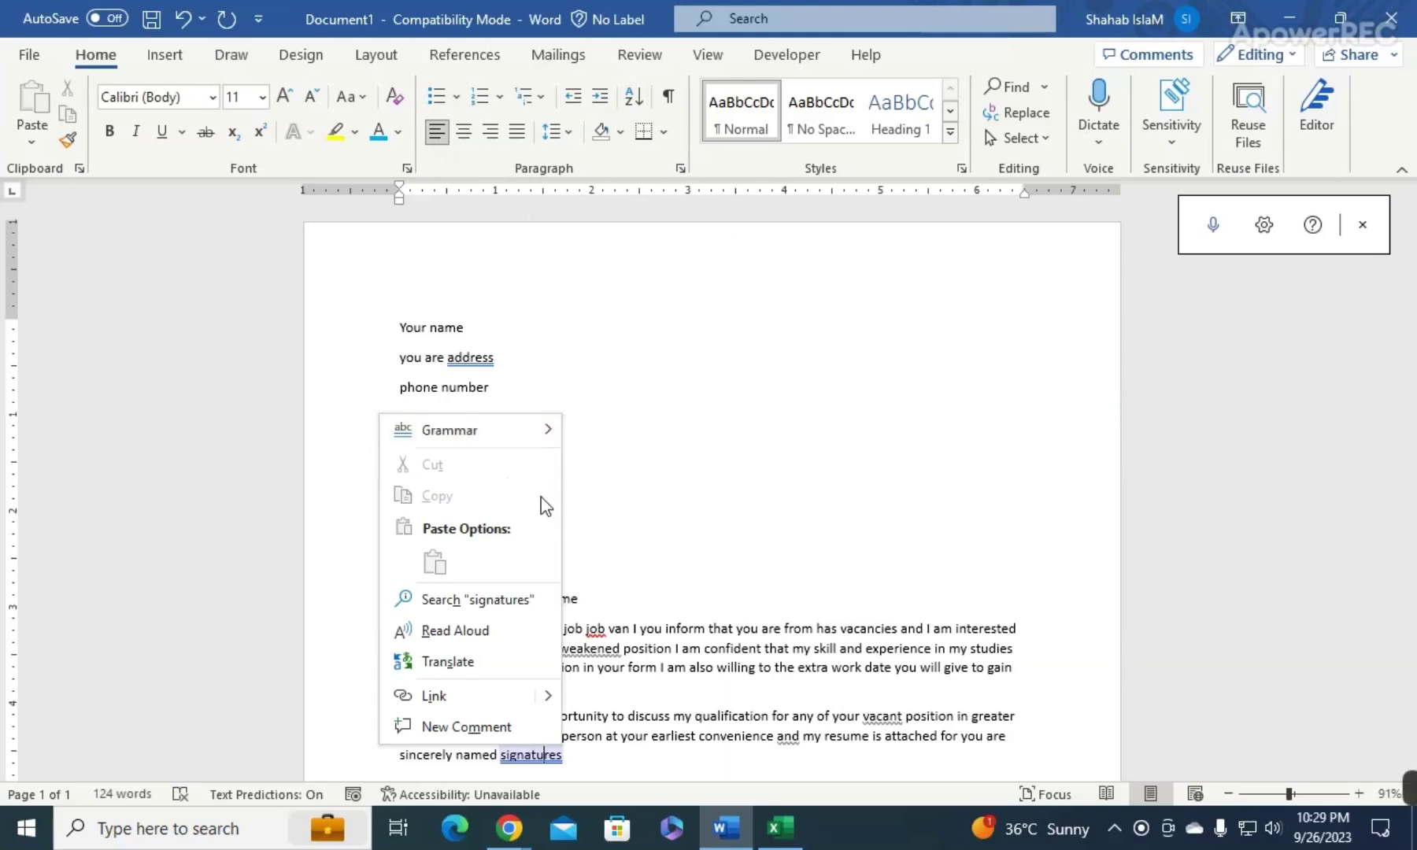
{"action": "left_click", "coordinate": [533, 755]}
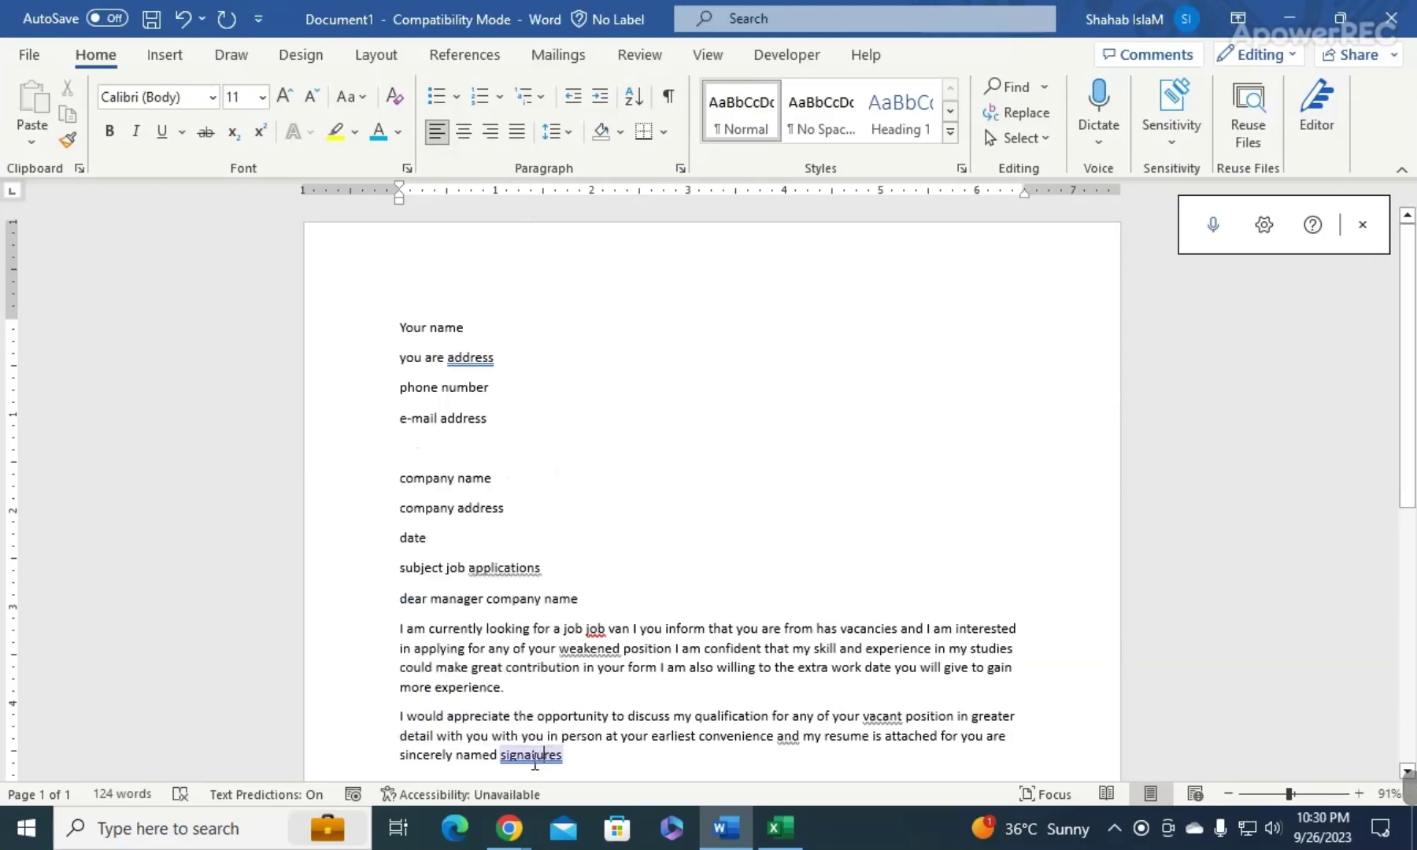
{"action": "right_click", "coordinate": [532, 754]}
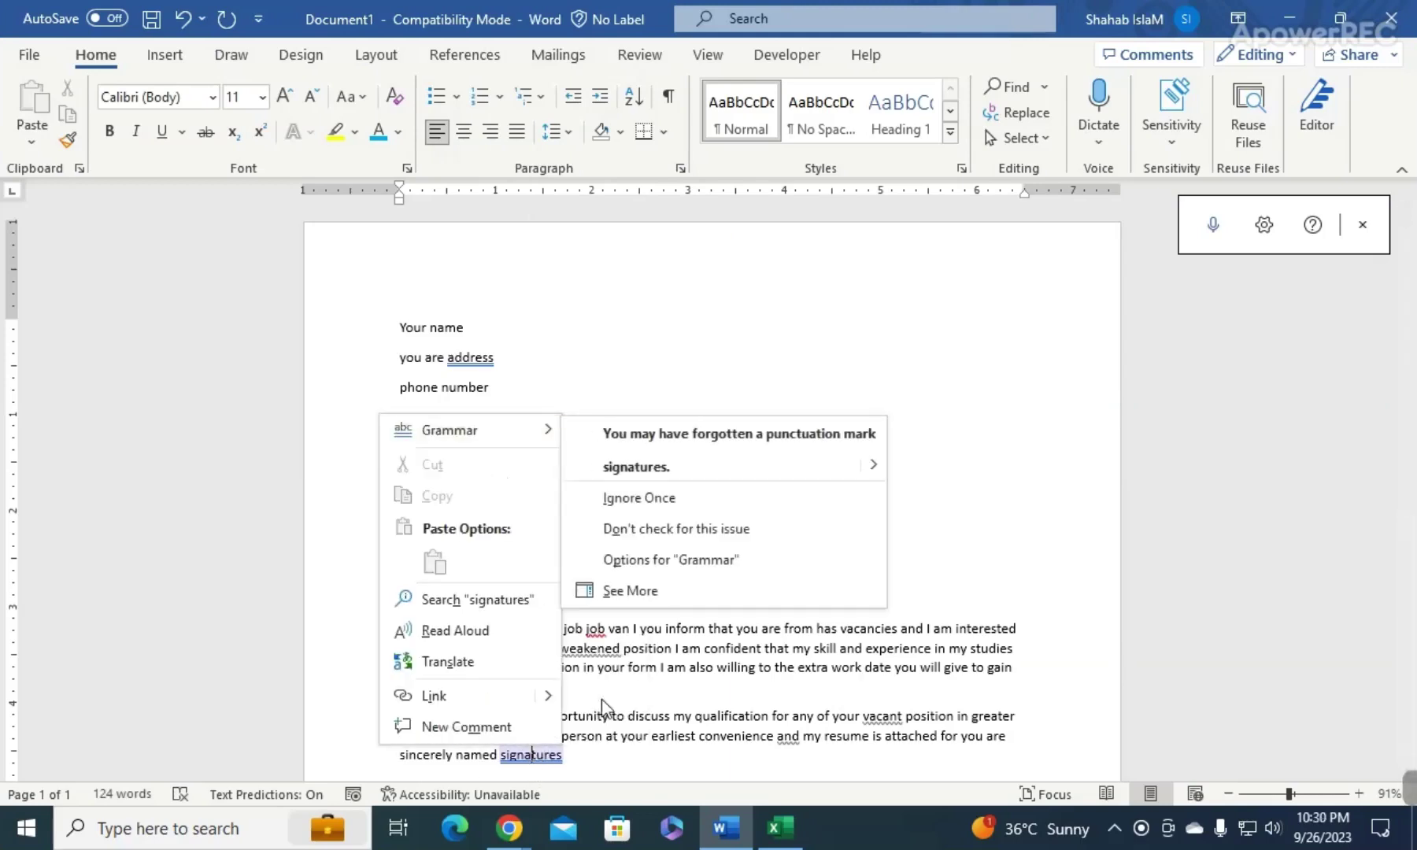
{"action": "left_click", "coordinate": [795, 472]}
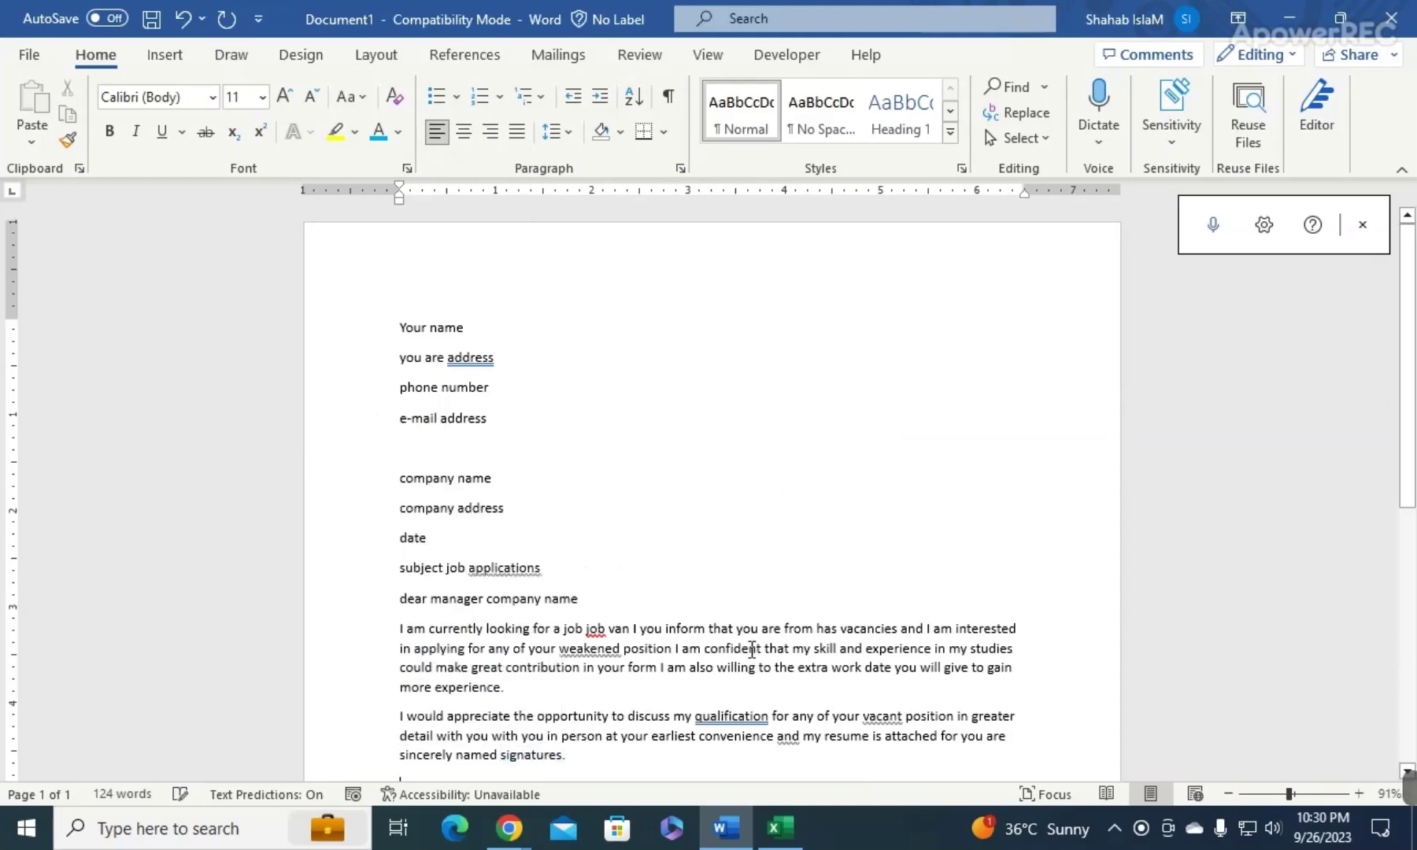
{"action": "double_click", "coordinate": [733, 718]}
{"action": "right_click", "coordinate": [734, 718]}
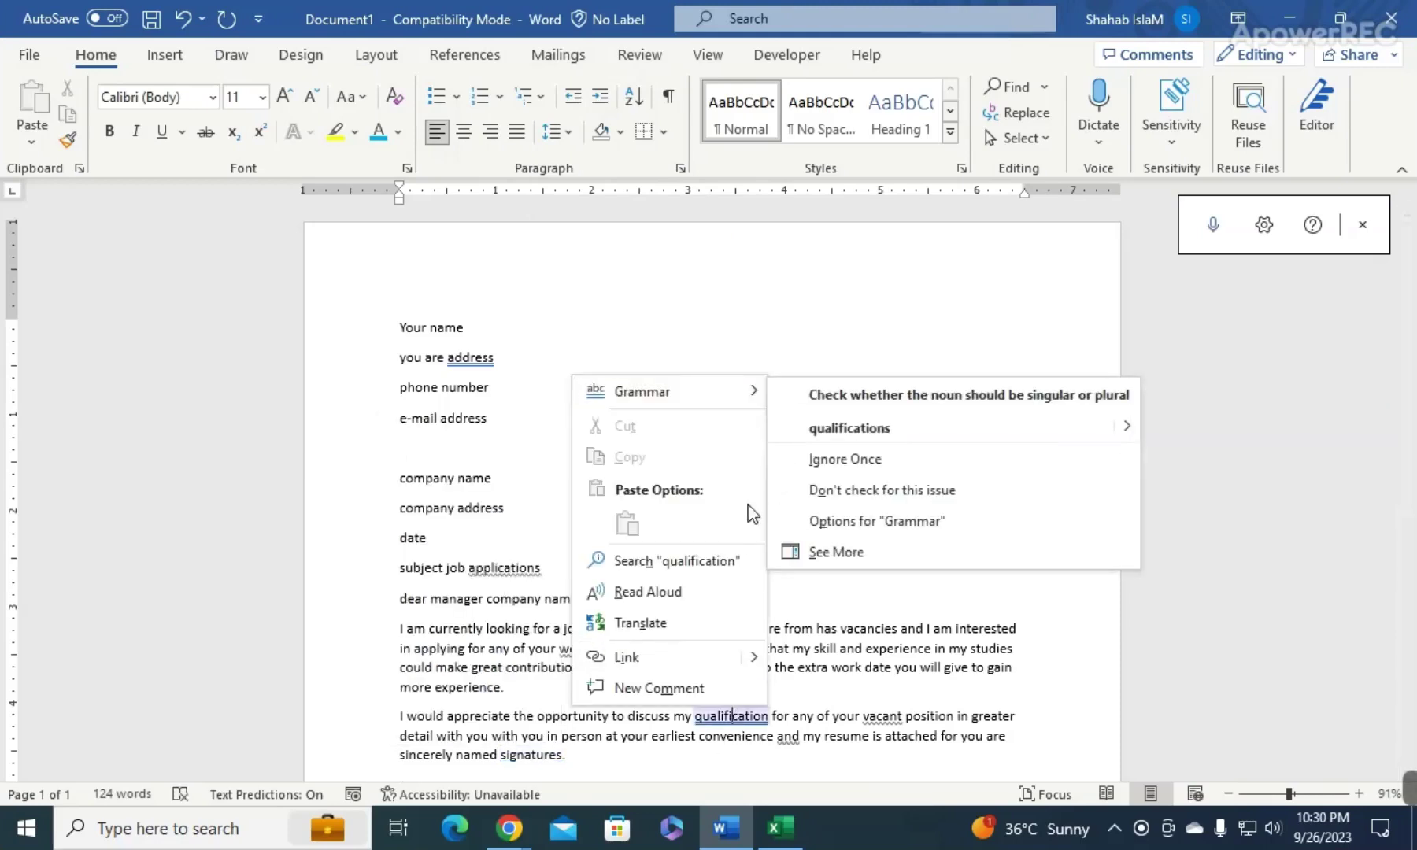
{"action": "left_click", "coordinate": [811, 423]}
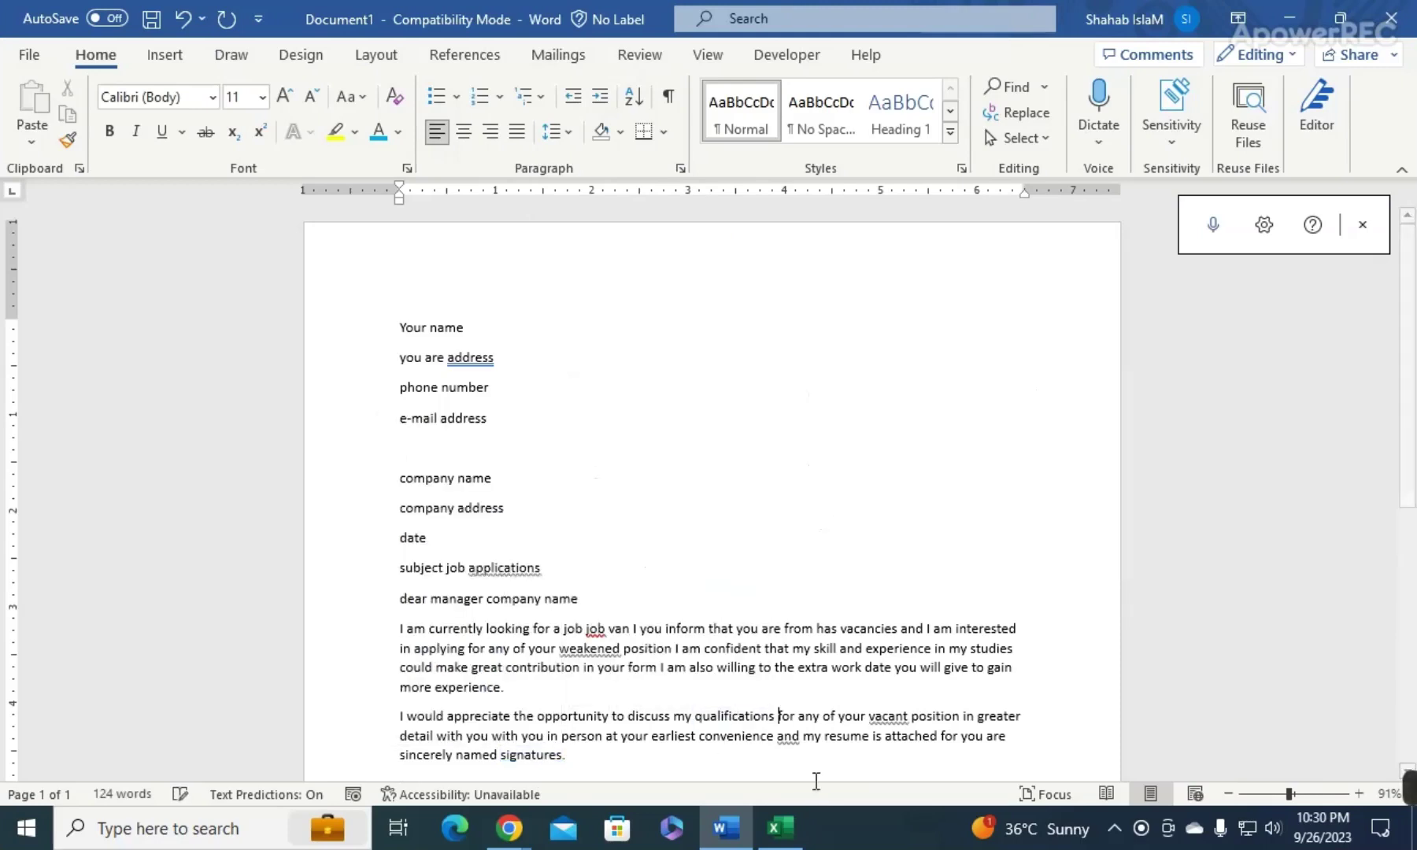
- Delete the repeated word 'job', leaving 'vacant' and 'weakened' unchanged for now
{"action": "right_click", "coordinate": [889, 710]}
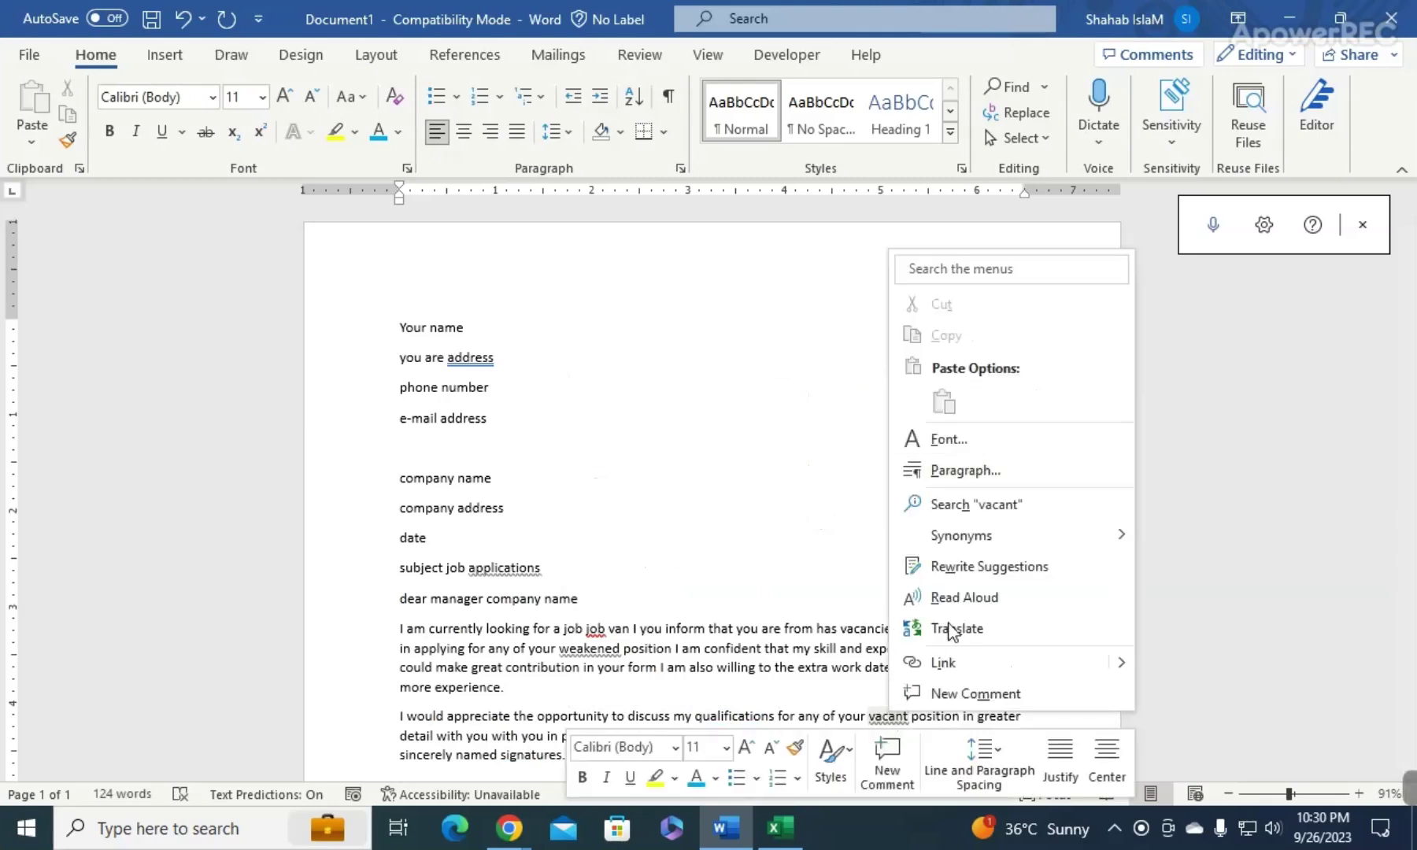
{"action": "left_click", "coordinate": [865, 715]}
{"action": "right_click", "coordinate": [889, 718]}
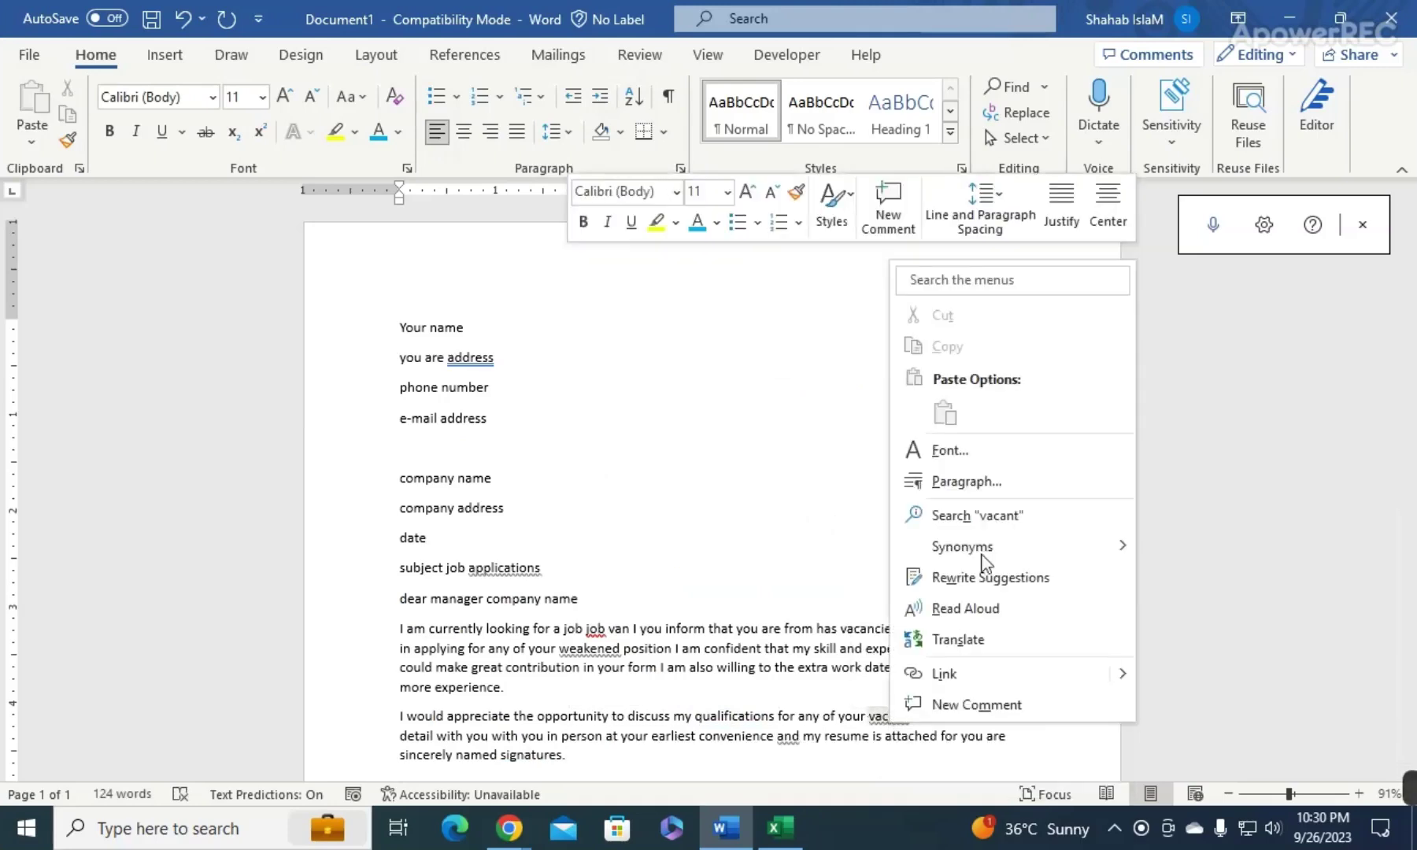
{"action": "left_click", "coordinate": [813, 714]}
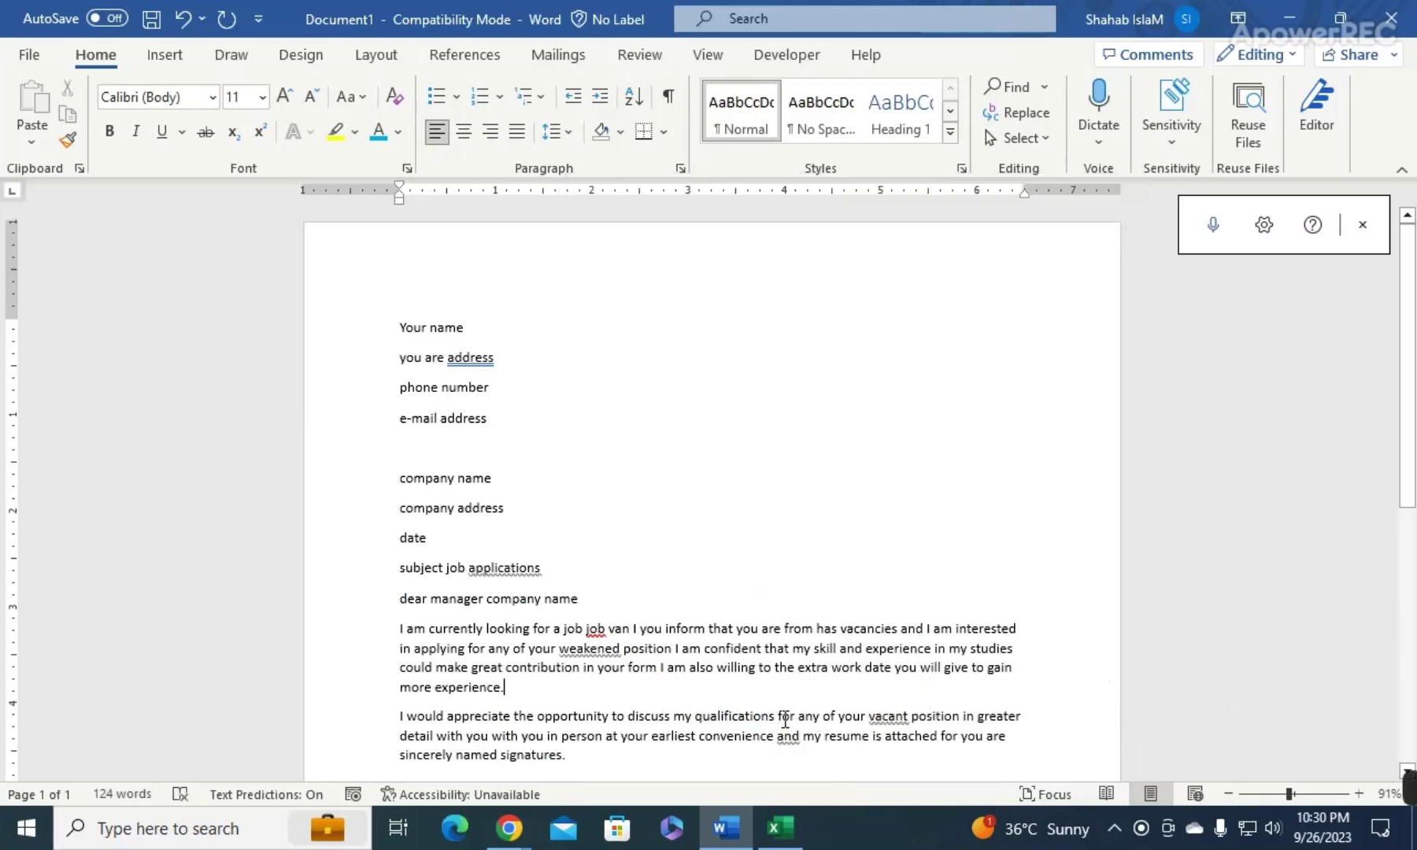
{"action": "right_click", "coordinate": [593, 648]}
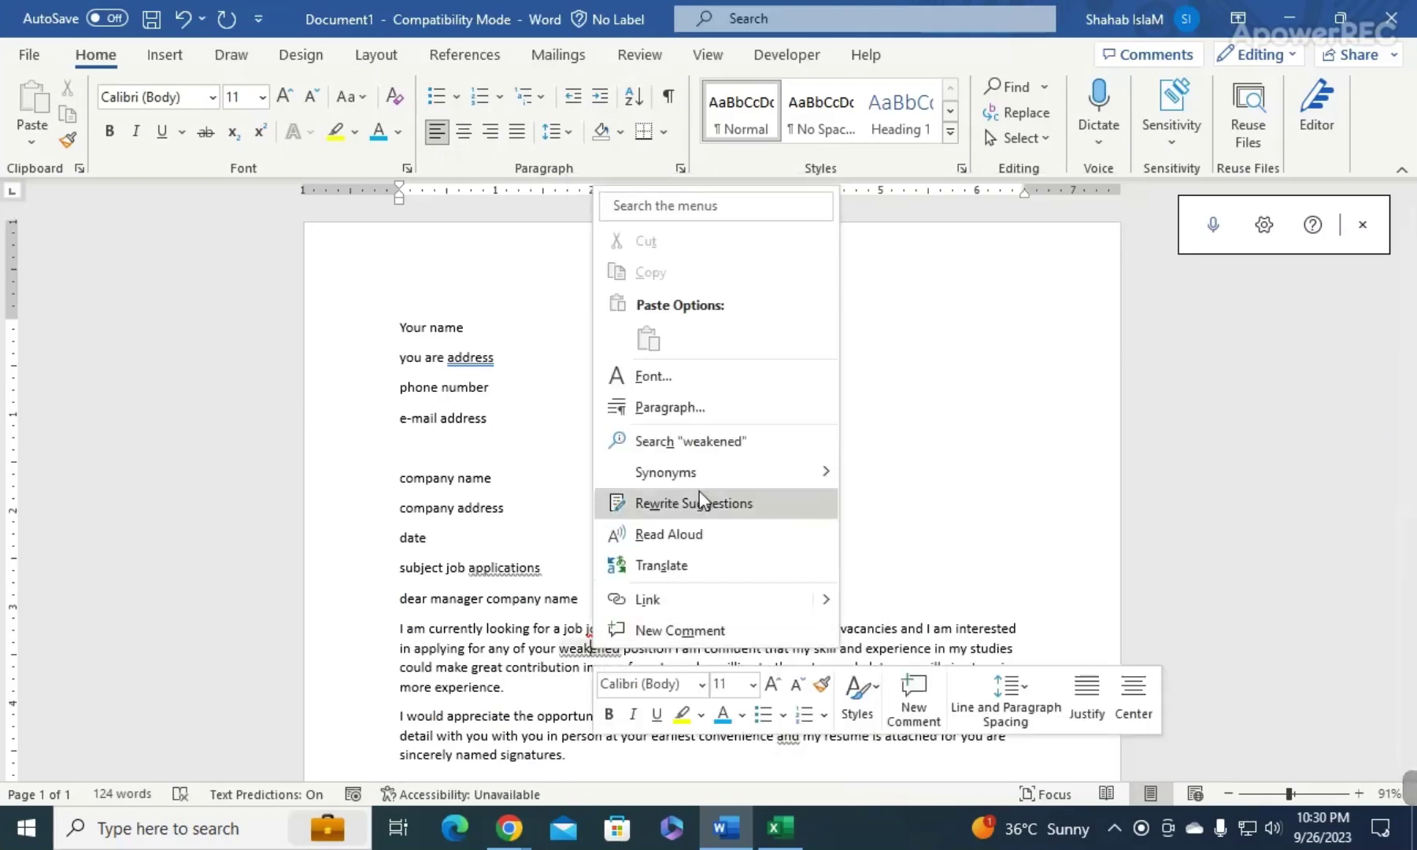
{"action": "left_click", "coordinate": [603, 639]}
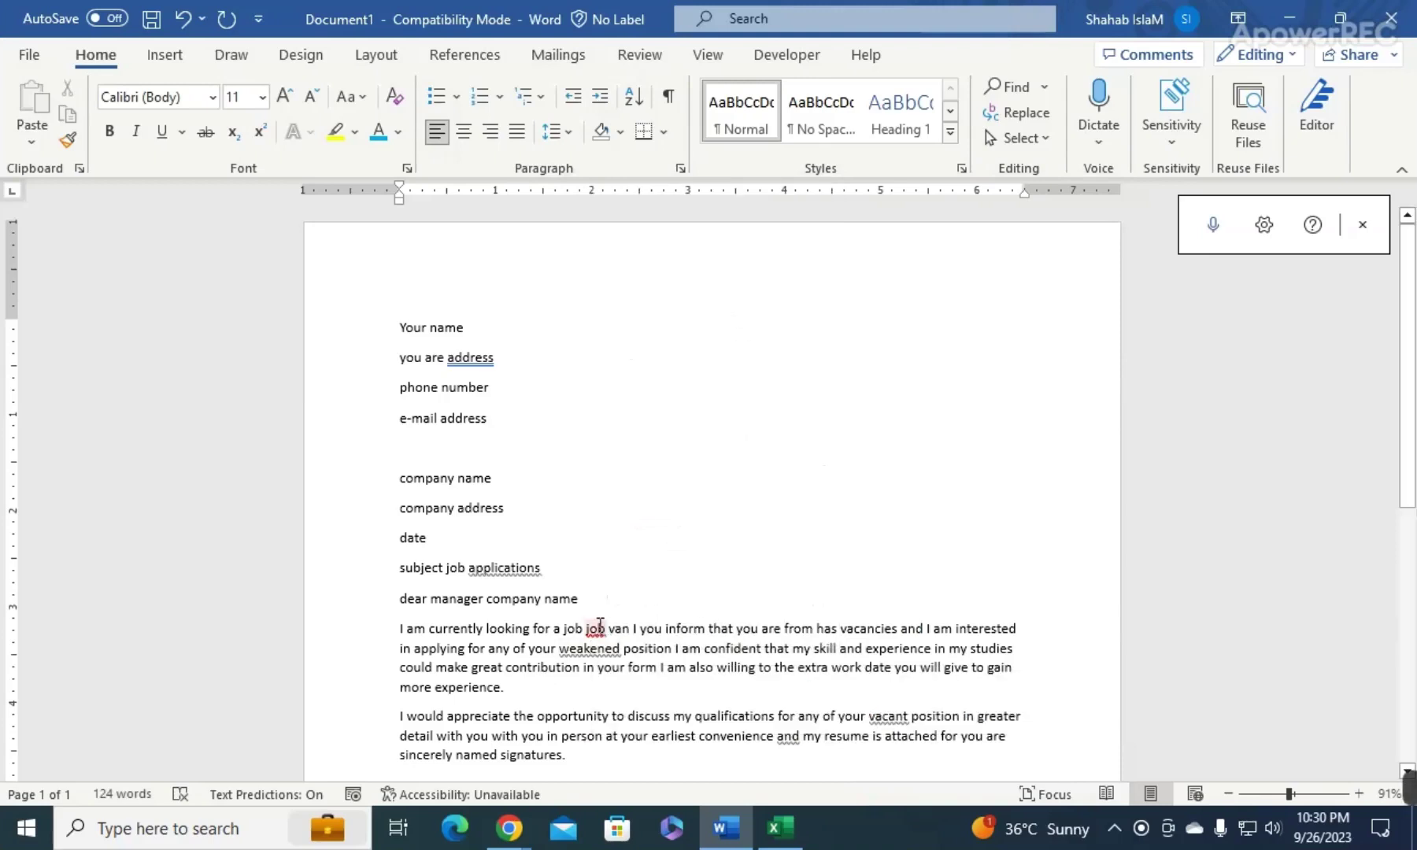
{"action": "right_click", "coordinate": [596, 632]}
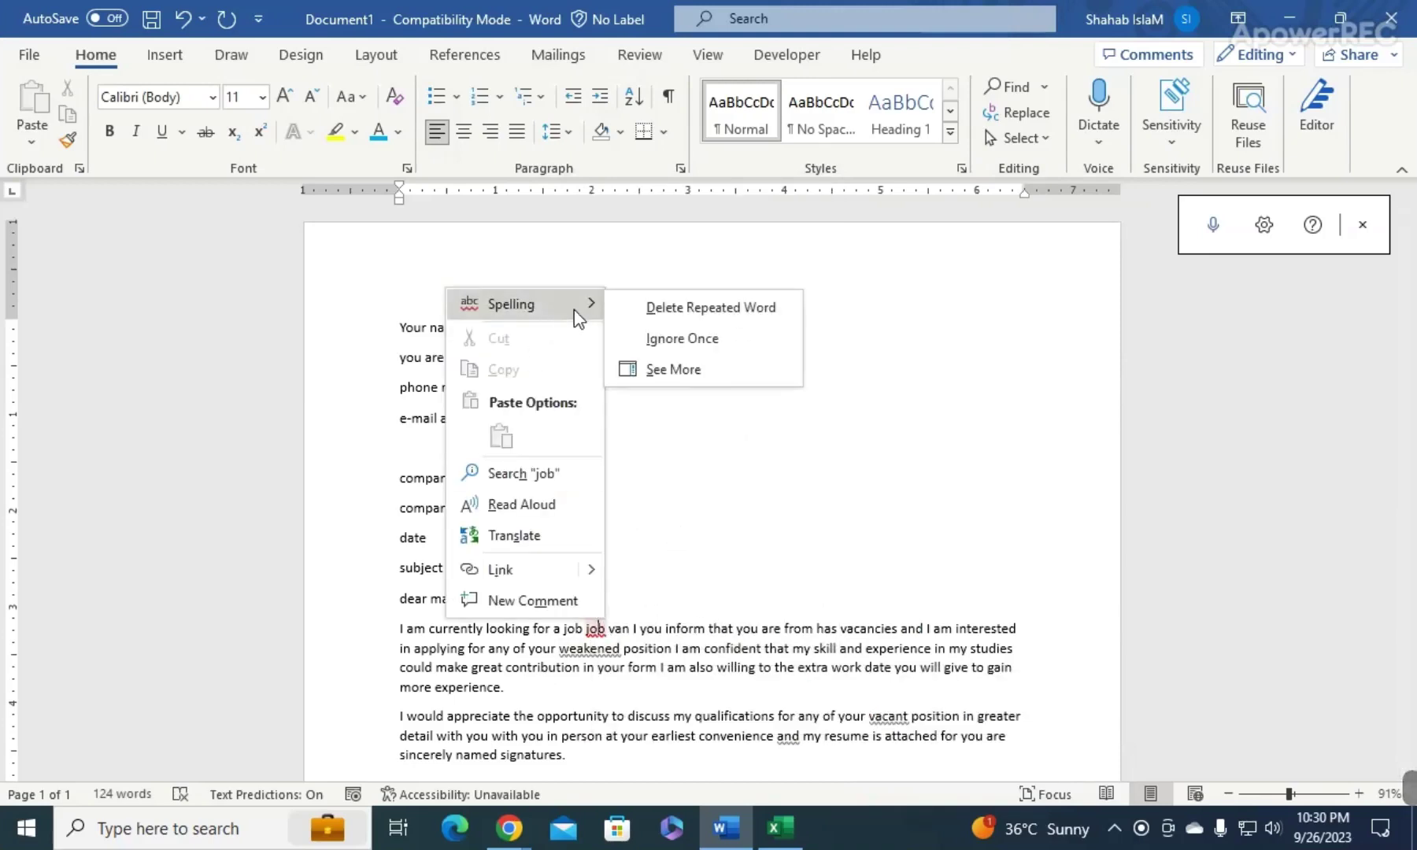
{"action": "left_click", "coordinate": [729, 311]}
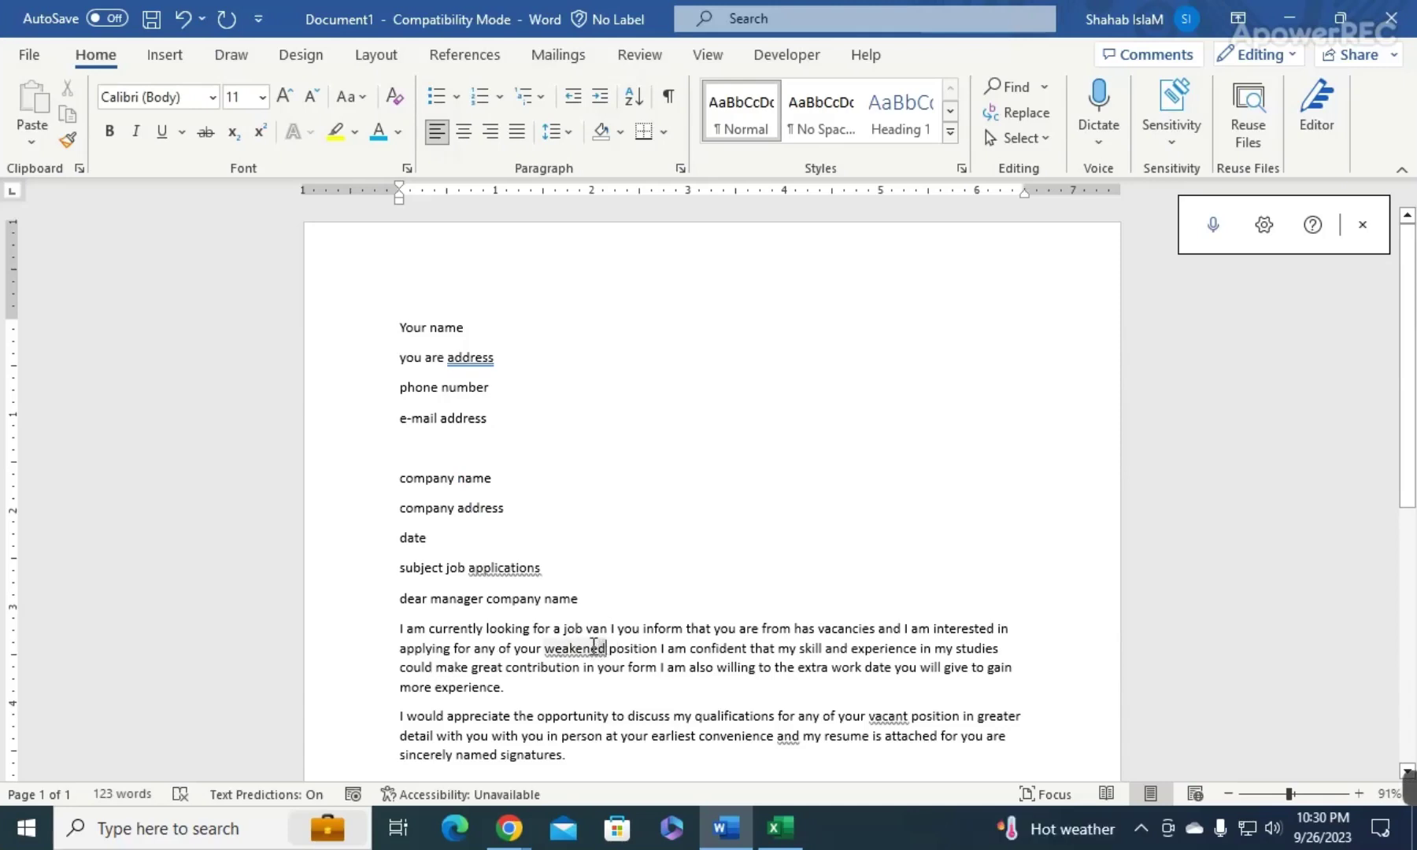
- Replace 'weakened' with 'vacant' in the first body paragraph
{"action": "left_click_drag", "start_coordinate": [608, 648], "coordinate": [545, 650]}
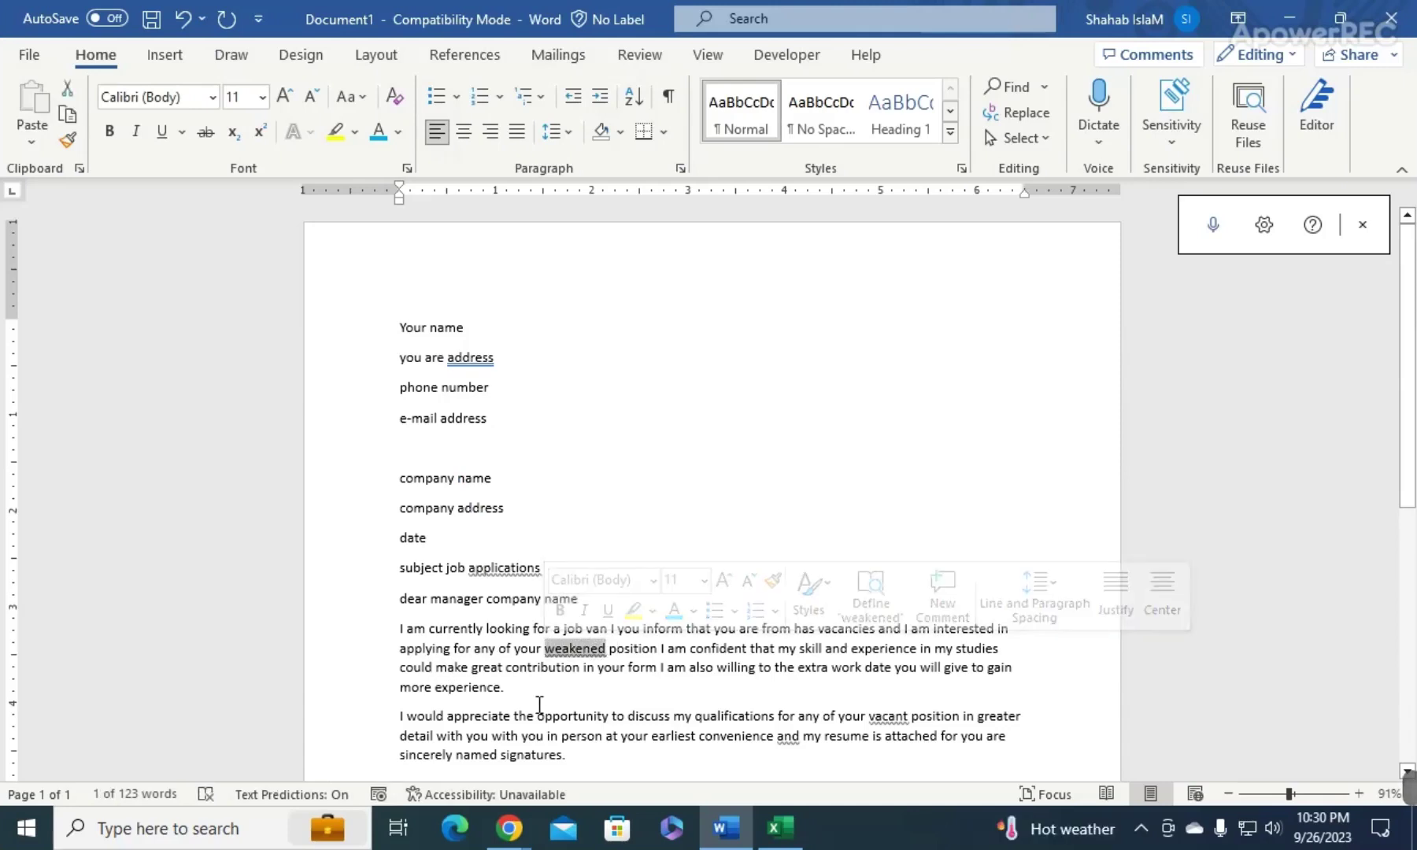
{"action": "type", "text": "vACA"}
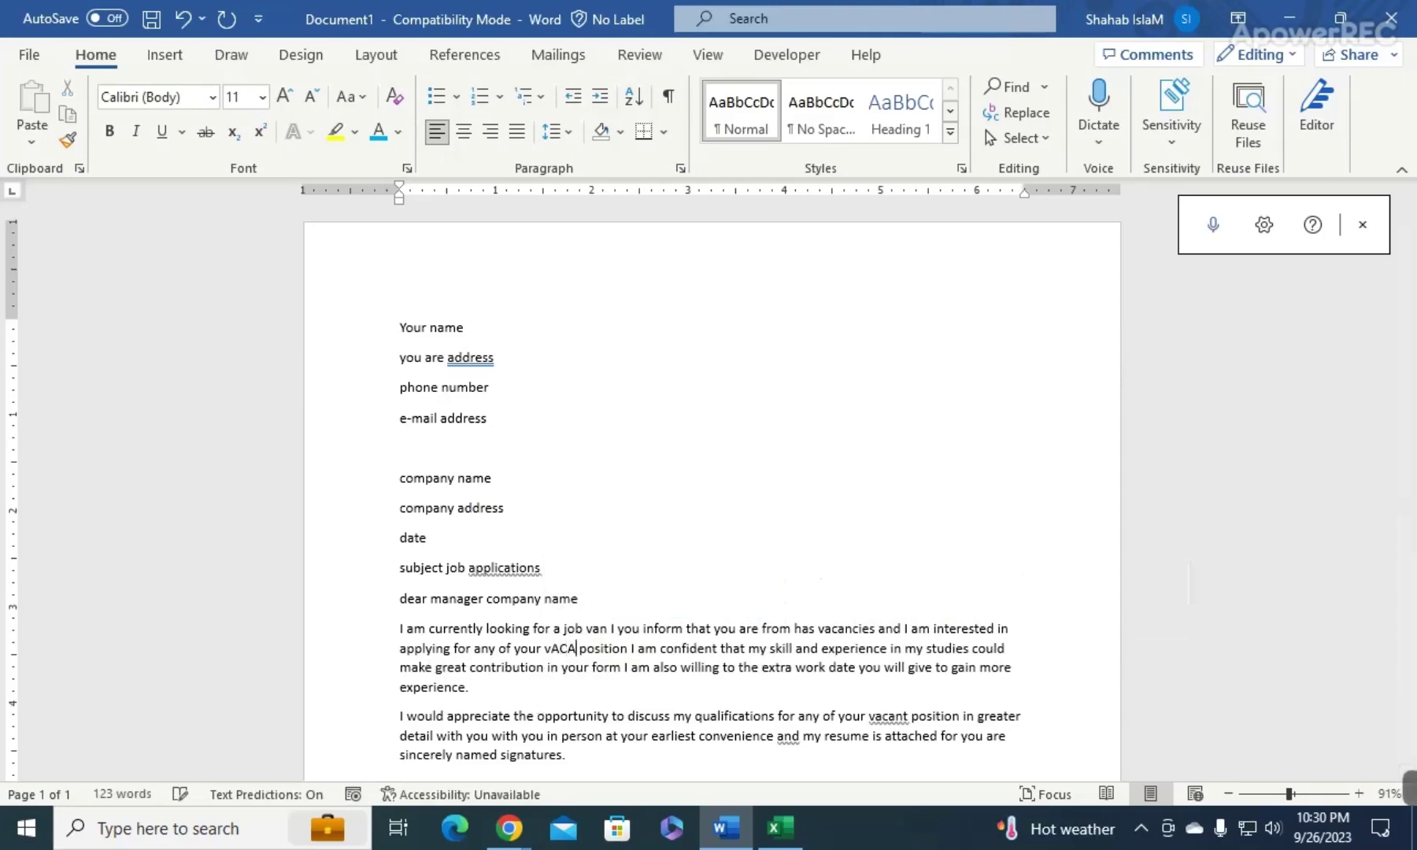
{"action": "type", "text": "NT"}
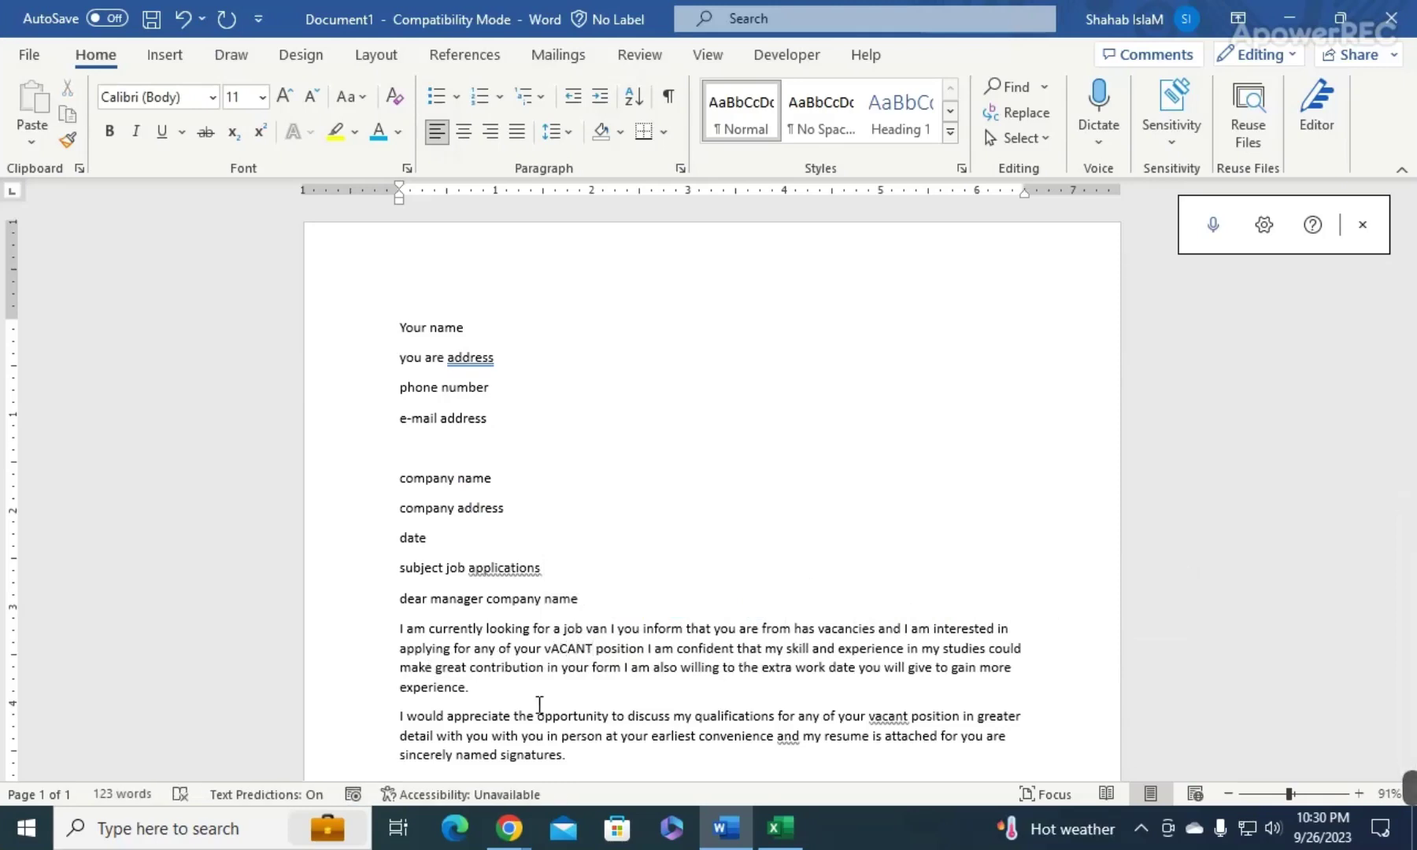
{"action": "key", "text": "BackSpace"}
{"action": "key", "text": "BackSpace"}
{"action": "key", "text": "BackSpace"}
{"action": "key", "text": "BackSpace"}
{"action": "key", "text": "BackSpace"}
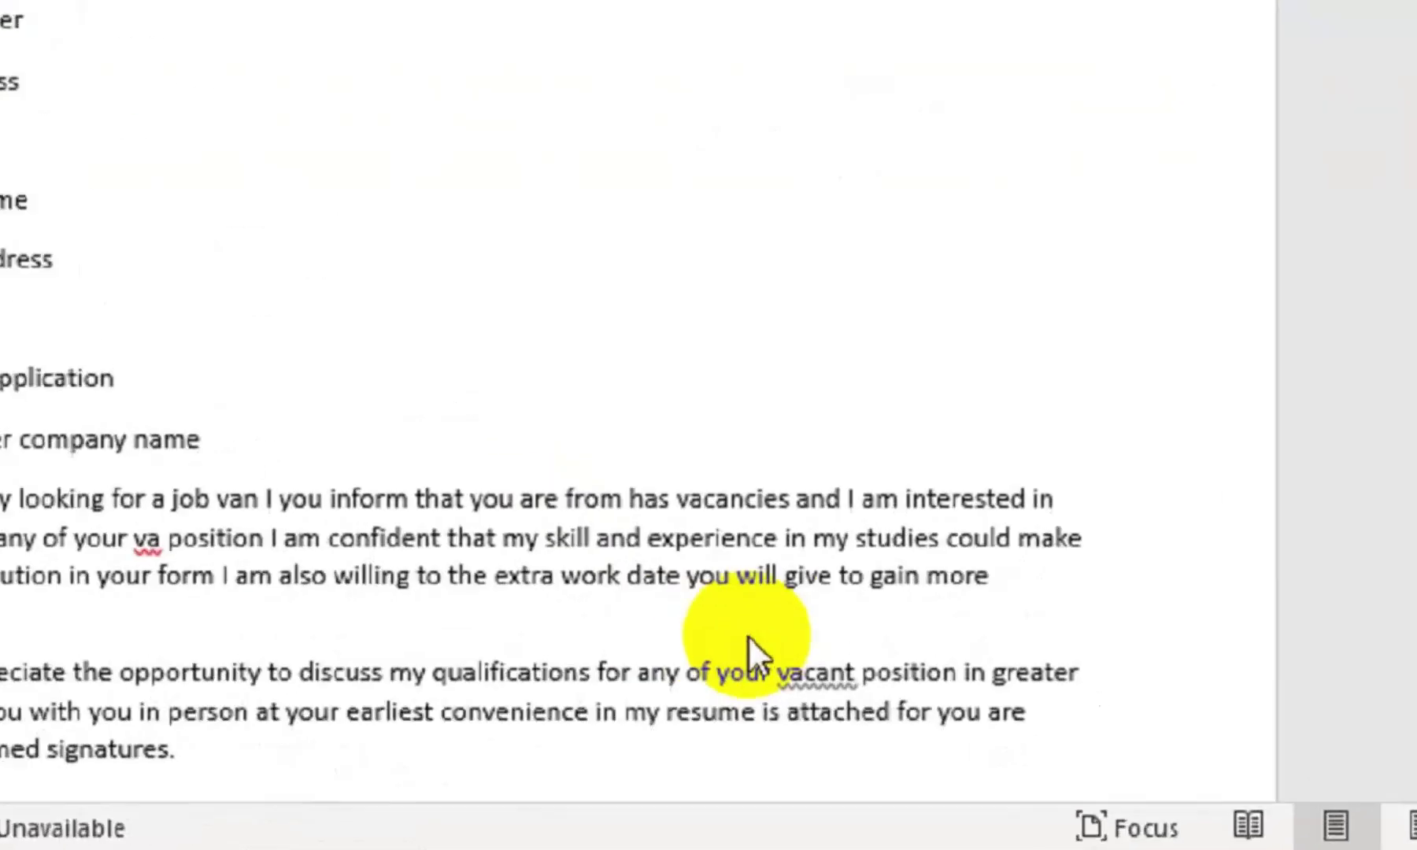
{"action": "left_click", "coordinate": [900, 756]}
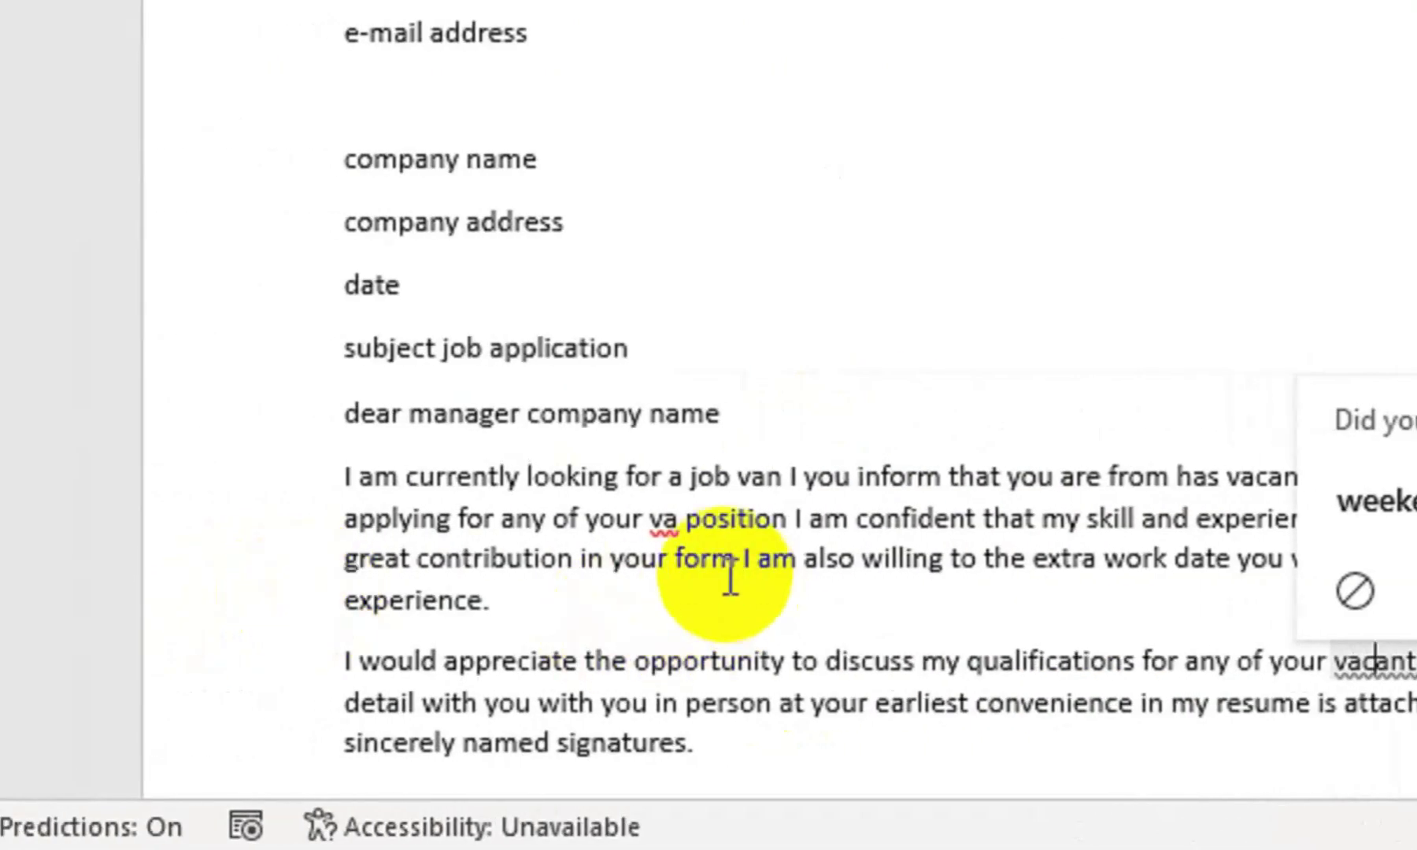
{"action": "left_click", "coordinate": [680, 521]}
{"action": "type", "text": "c"}
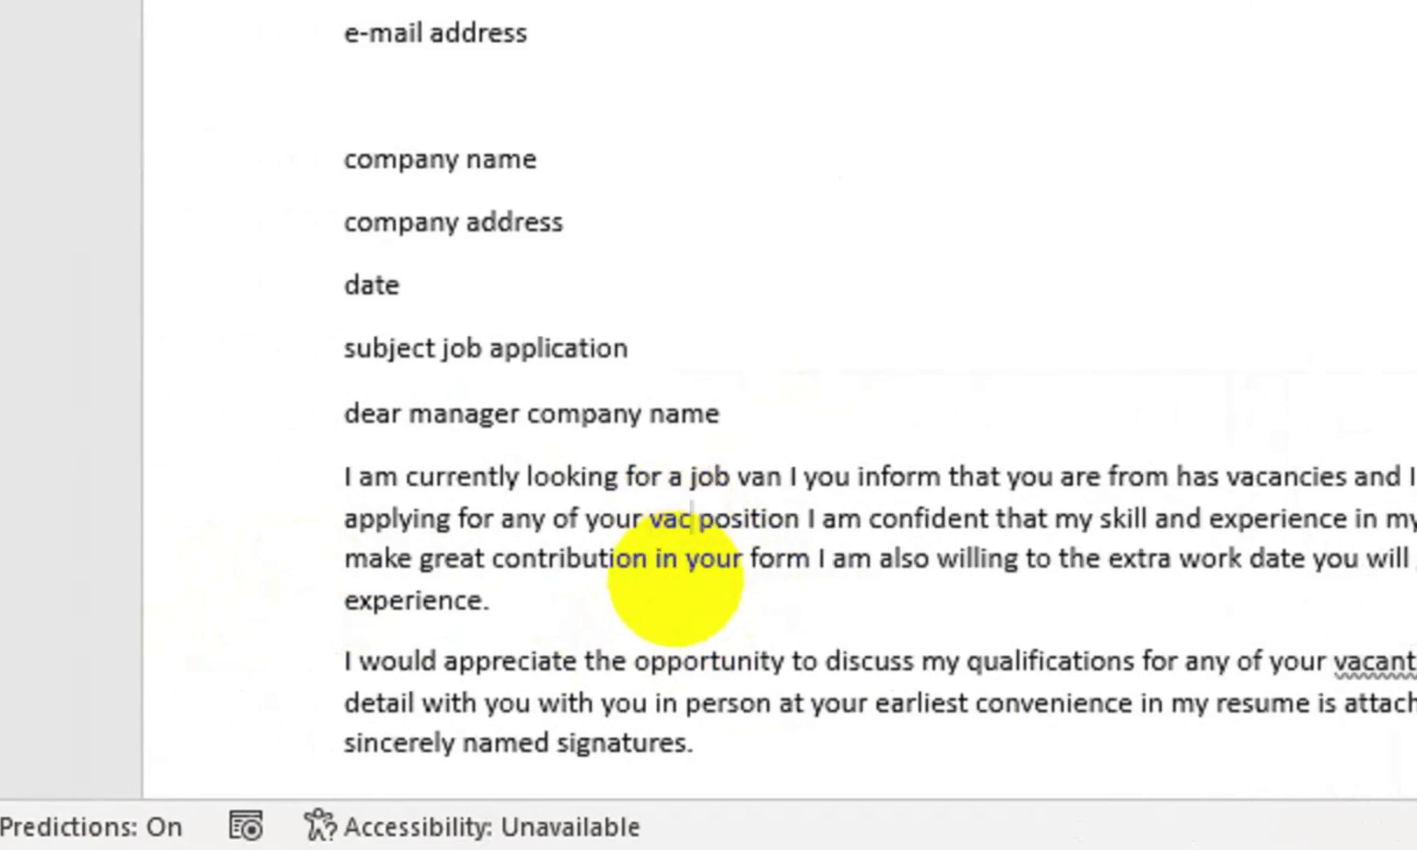
{"action": "type", "text": "ant"}
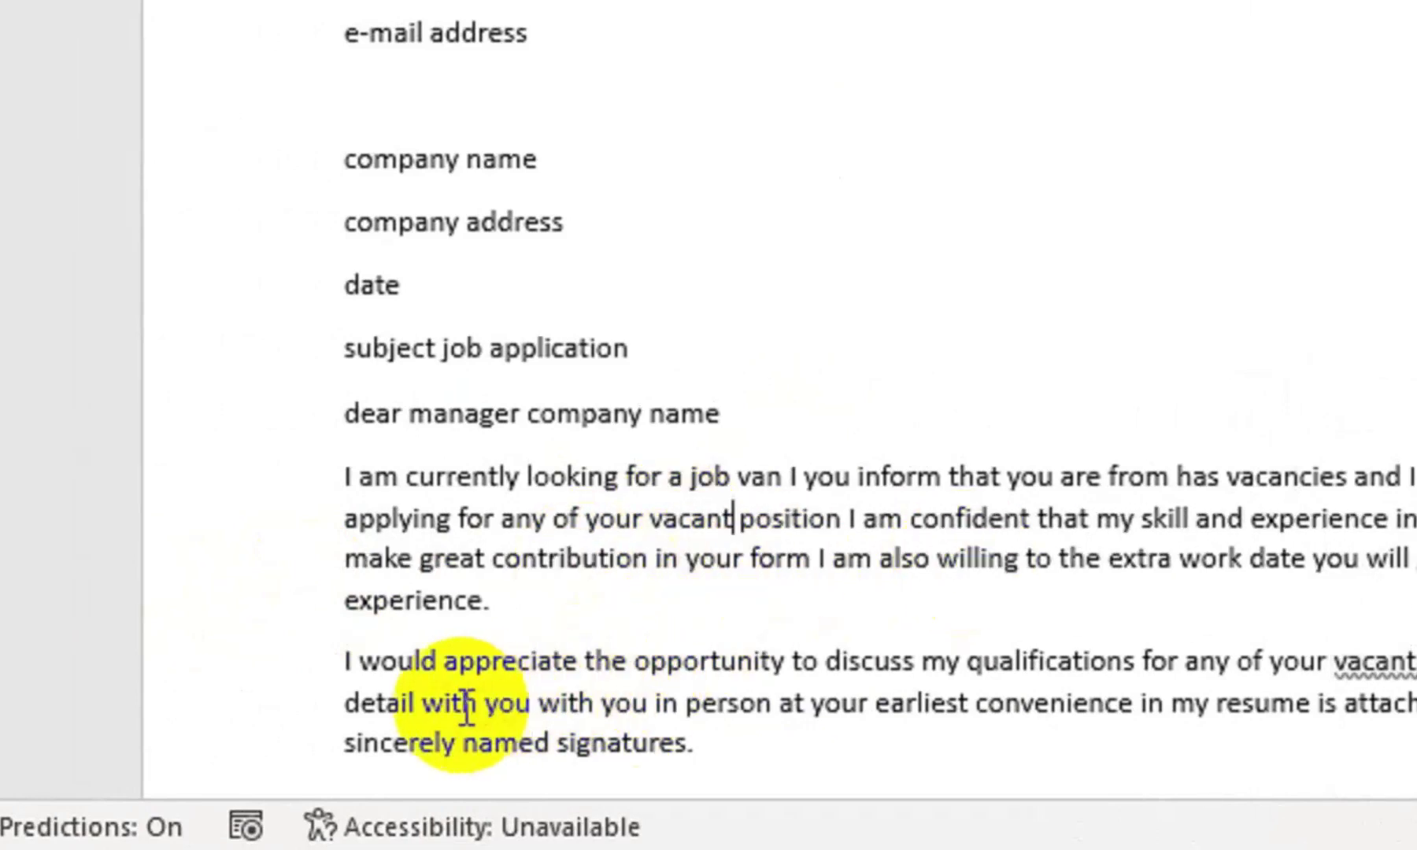
- Add a period after 'your form' to end that sentence
{"action": "left_click", "coordinate": [816, 560]}
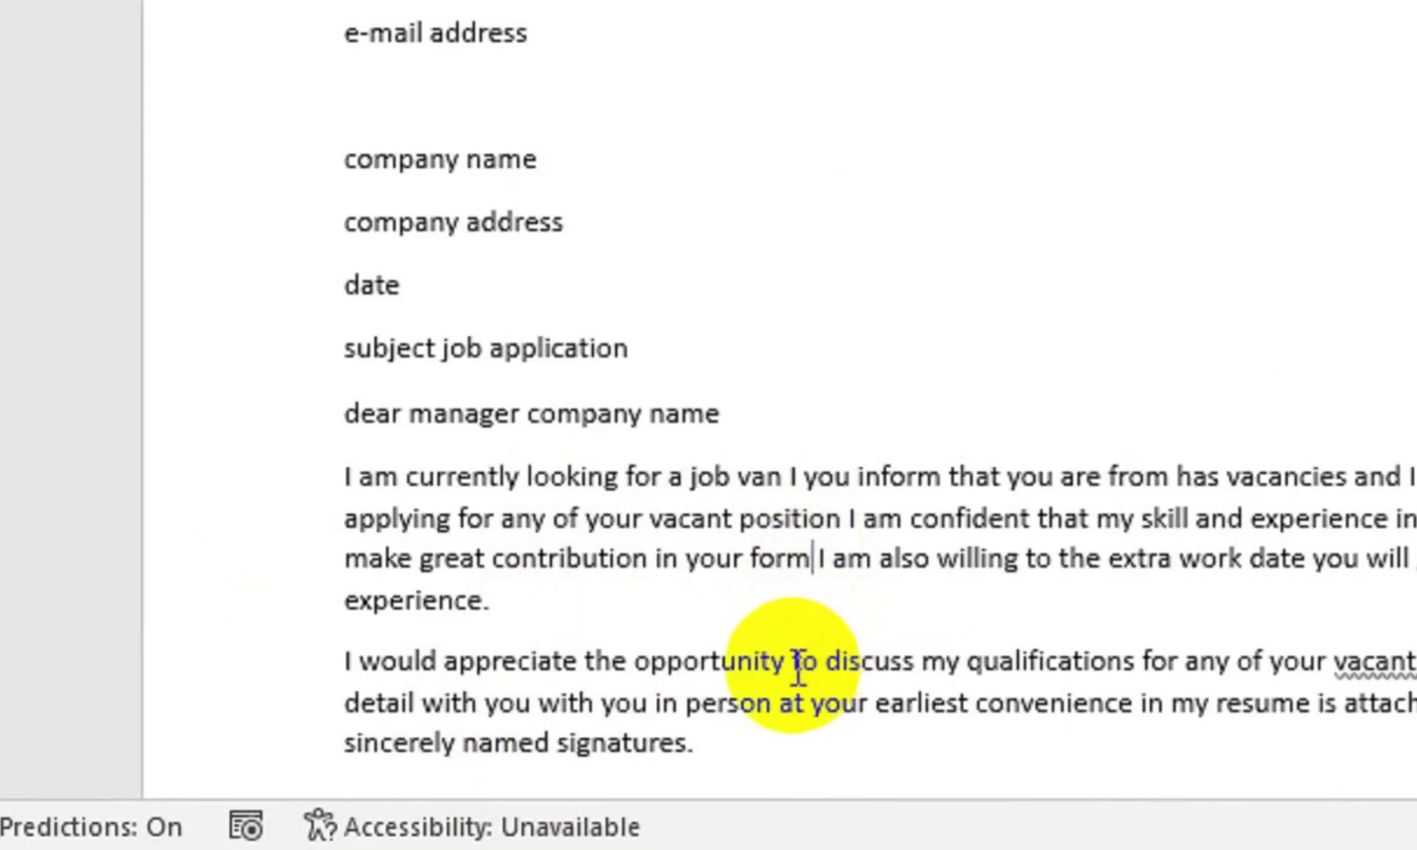
{"action": "type", "text": "."}
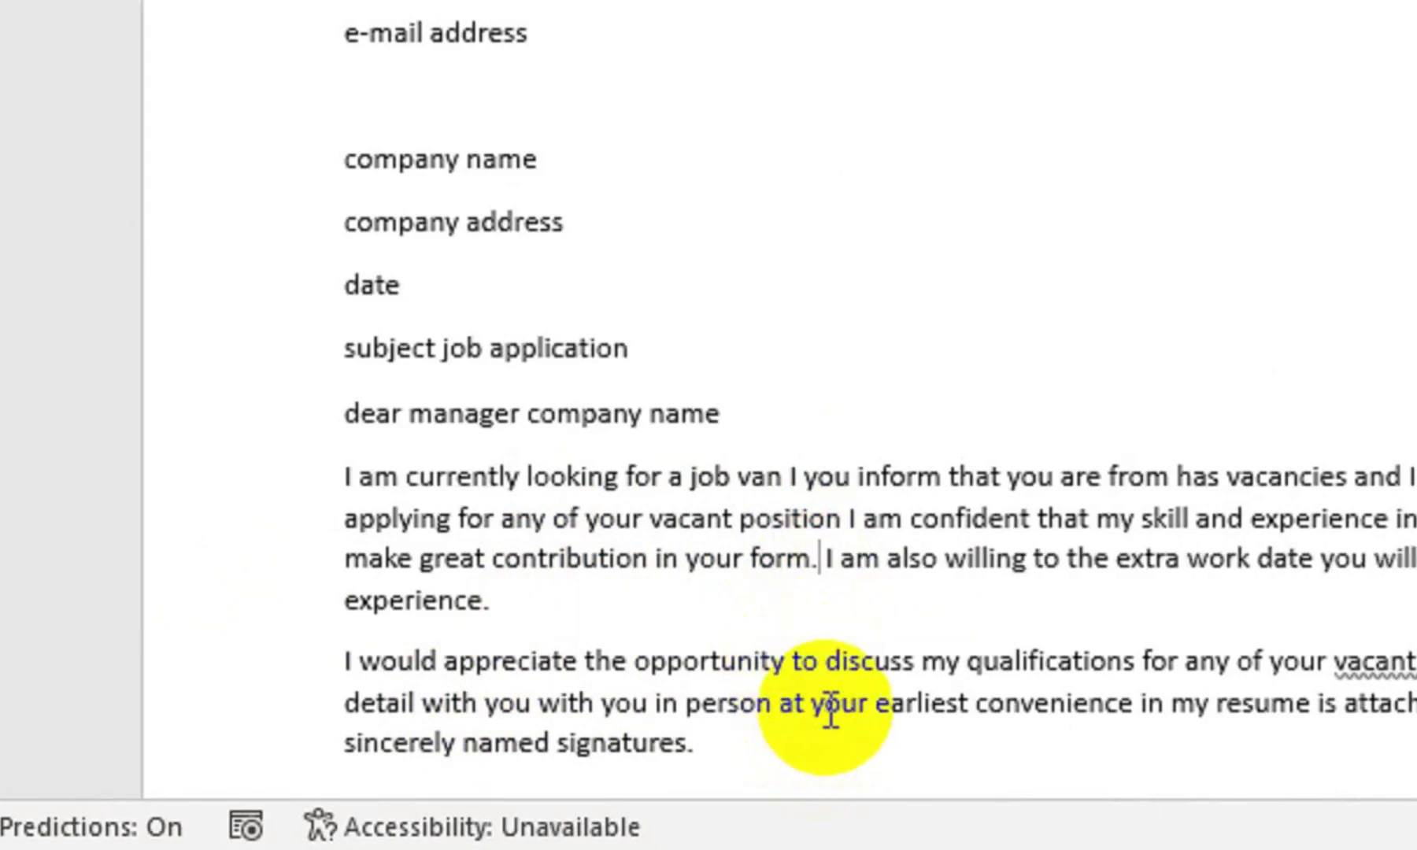
{"action": "scroll", "coordinate": [421, 208], "scroll_direction": "up", "scroll_amount": 4}
{"action": "scroll", "coordinate": [358, 208], "scroll_direction": "up", "scroll_amount": 1}
{"action": "left_click_drag", "start_coordinate": [350, 211], "coordinate": [558, 275]}
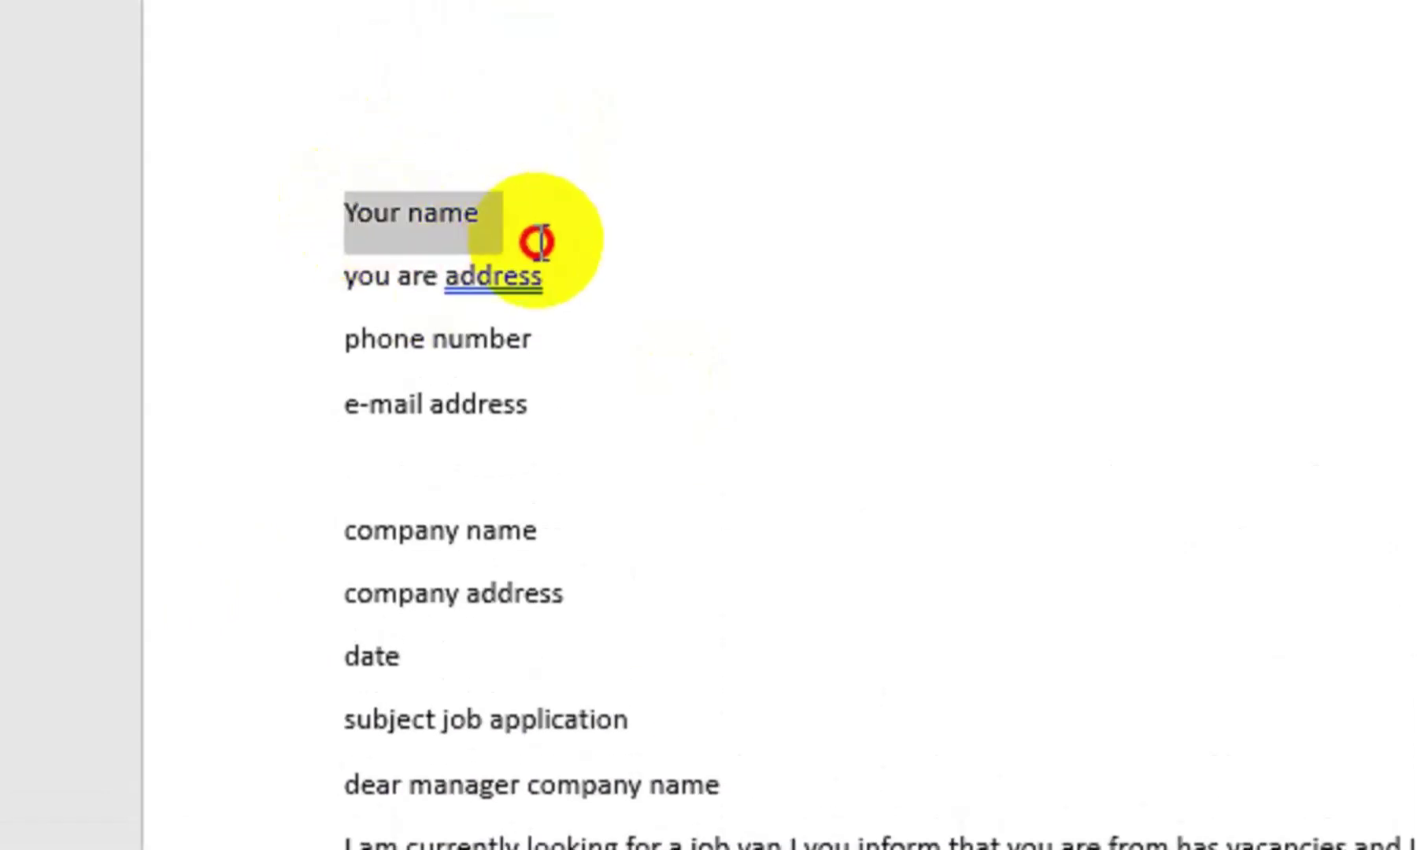
- Change 'you are' to 'Your' and make the name and address lines a tight block followed by a blank line
{"action": "double_click", "coordinate": [476, 279]}
{"action": "right_click", "coordinate": [476, 280]}
{"action": "left_click", "coordinate": [681, 404]}
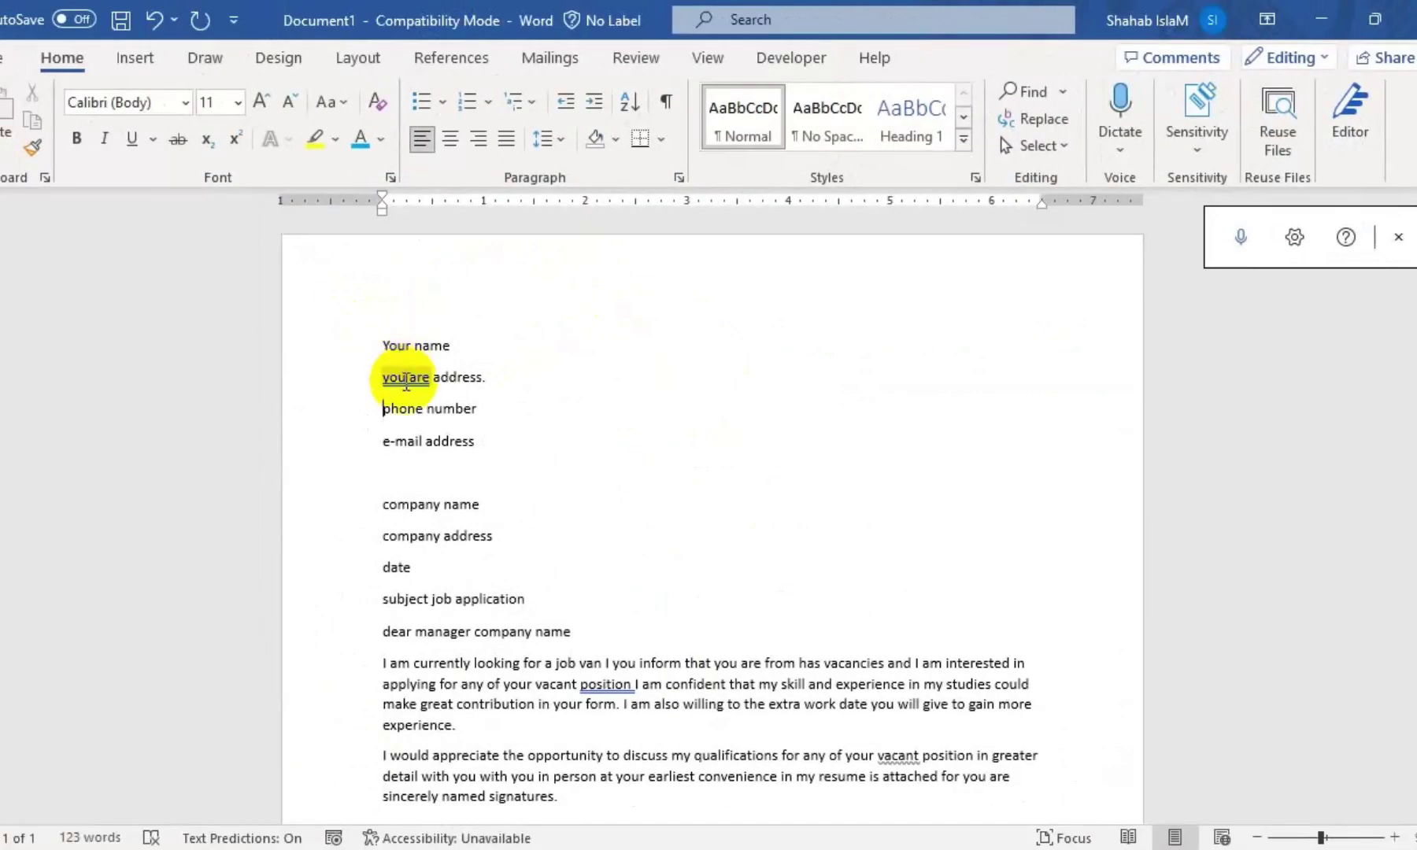
{"action": "right_click", "coordinate": [394, 379]}
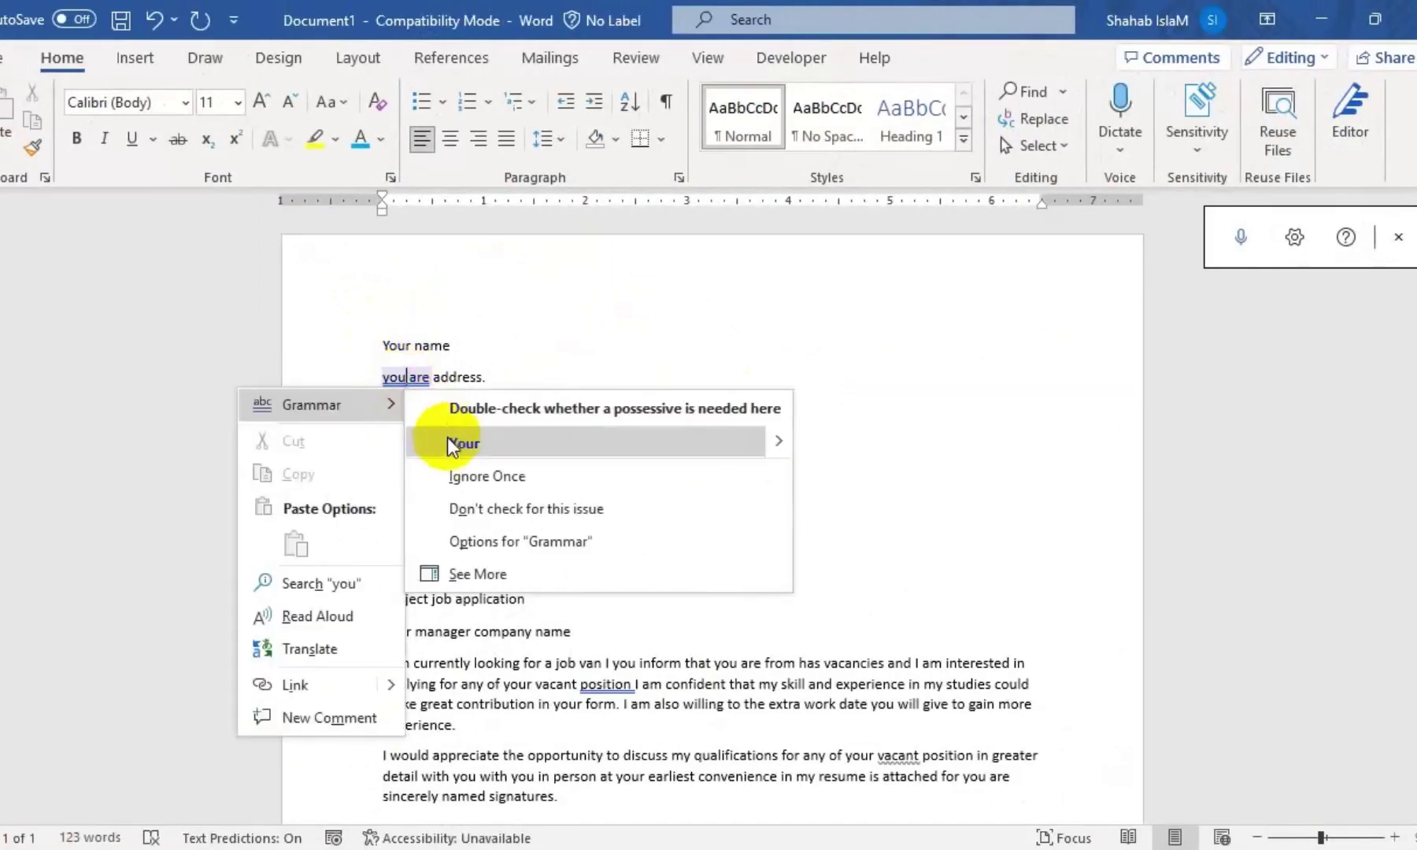
{"action": "left_click", "coordinate": [413, 443]}
{"action": "left_click_drag", "start_coordinate": [376, 344], "coordinate": [465, 377]}
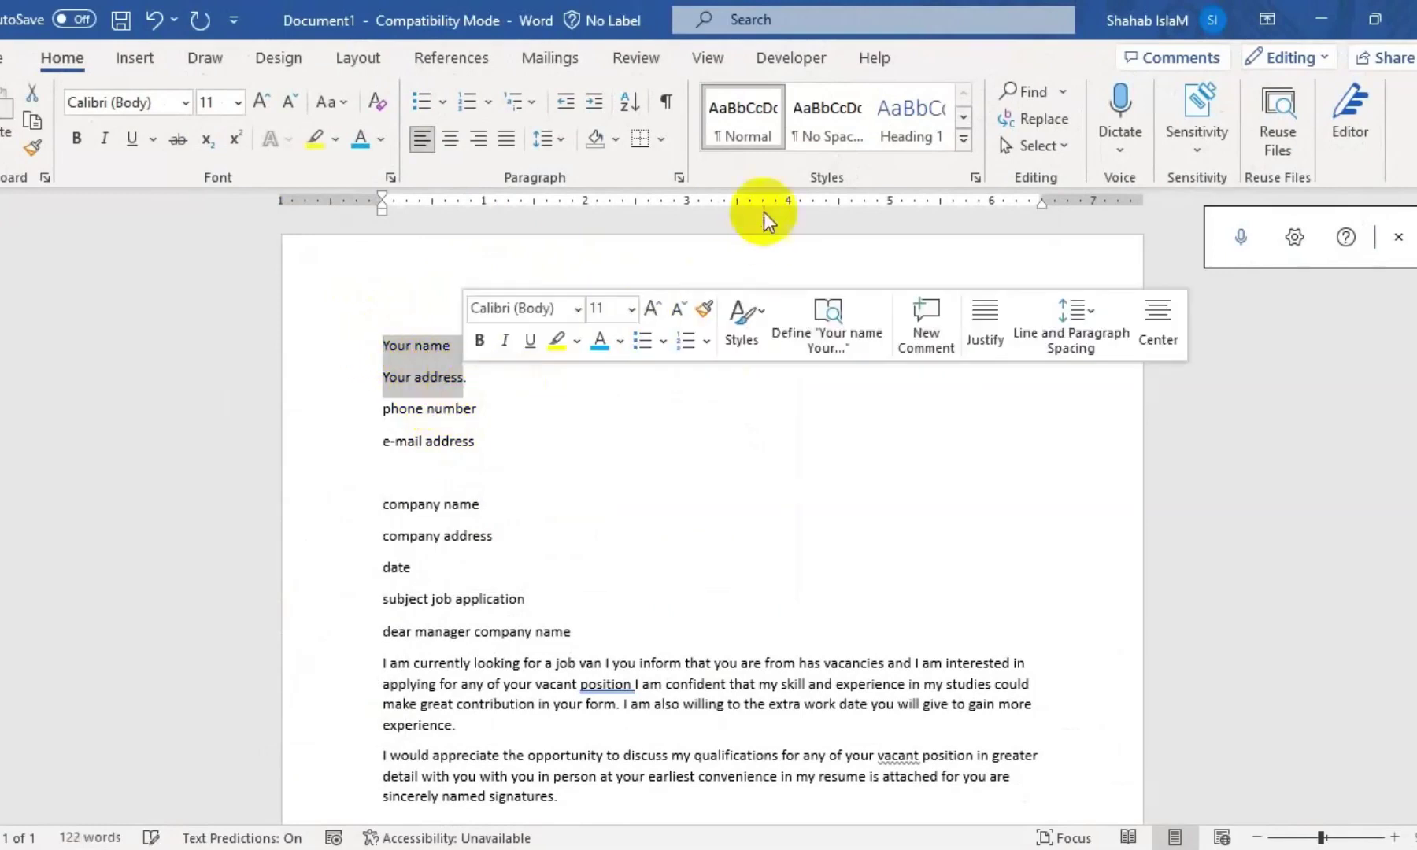
{"action": "left_click", "coordinate": [828, 133]}
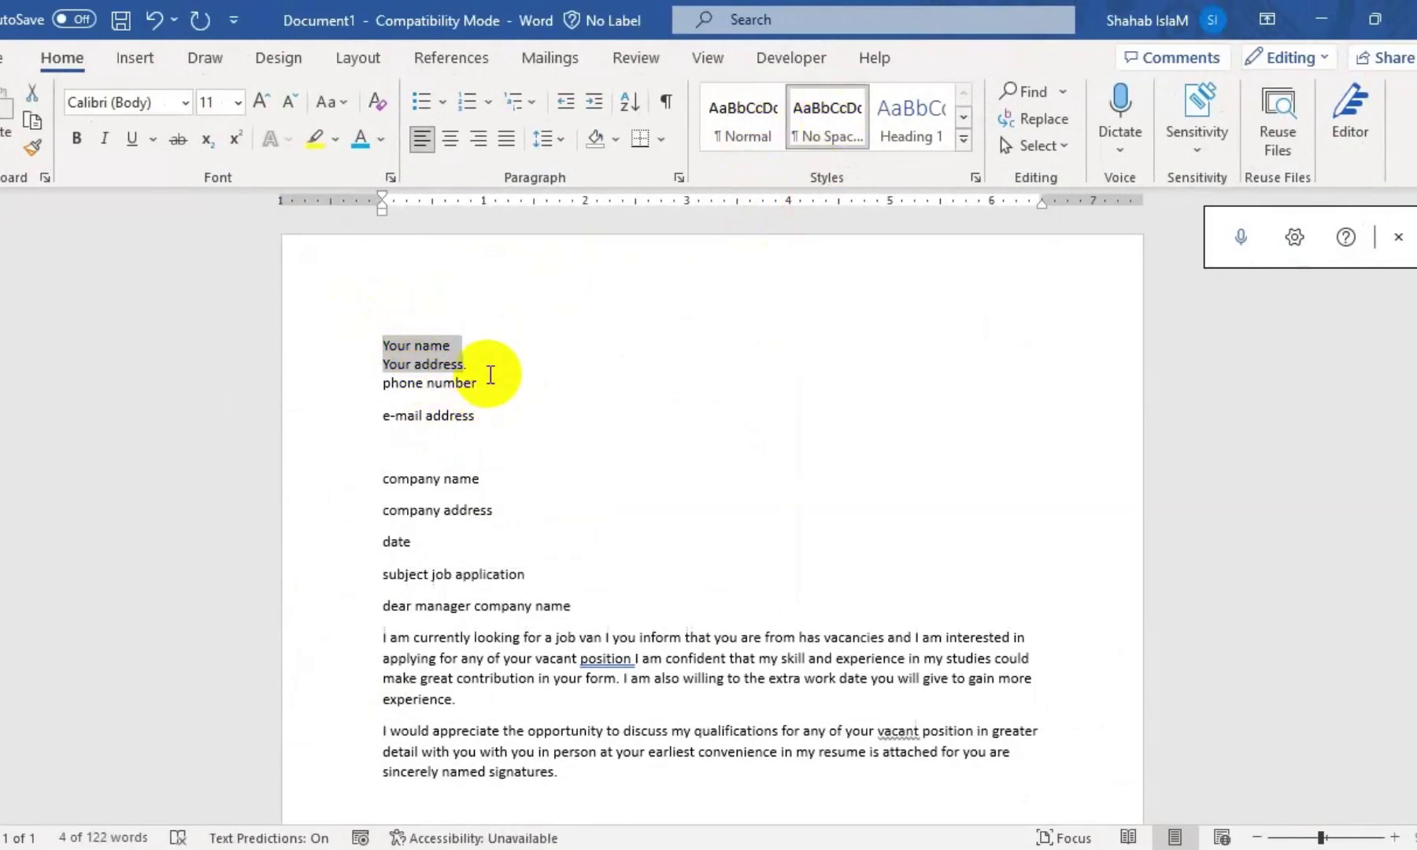
{"action": "left_click", "coordinate": [491, 375]}
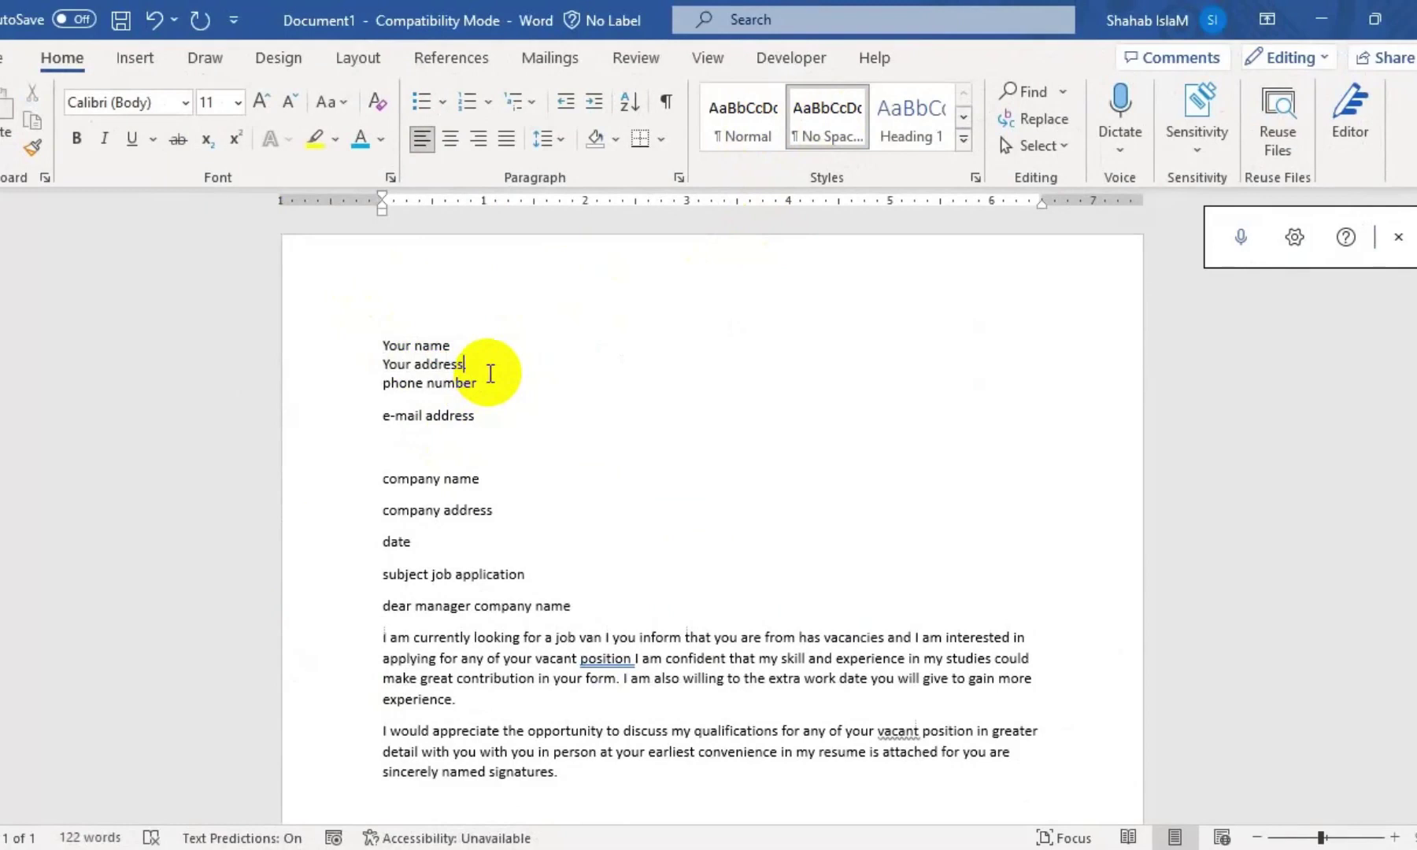
{"action": "type", "text": "."}
{"action": "key", "text": "Return"}
{"action": "key", "text": "Return"}
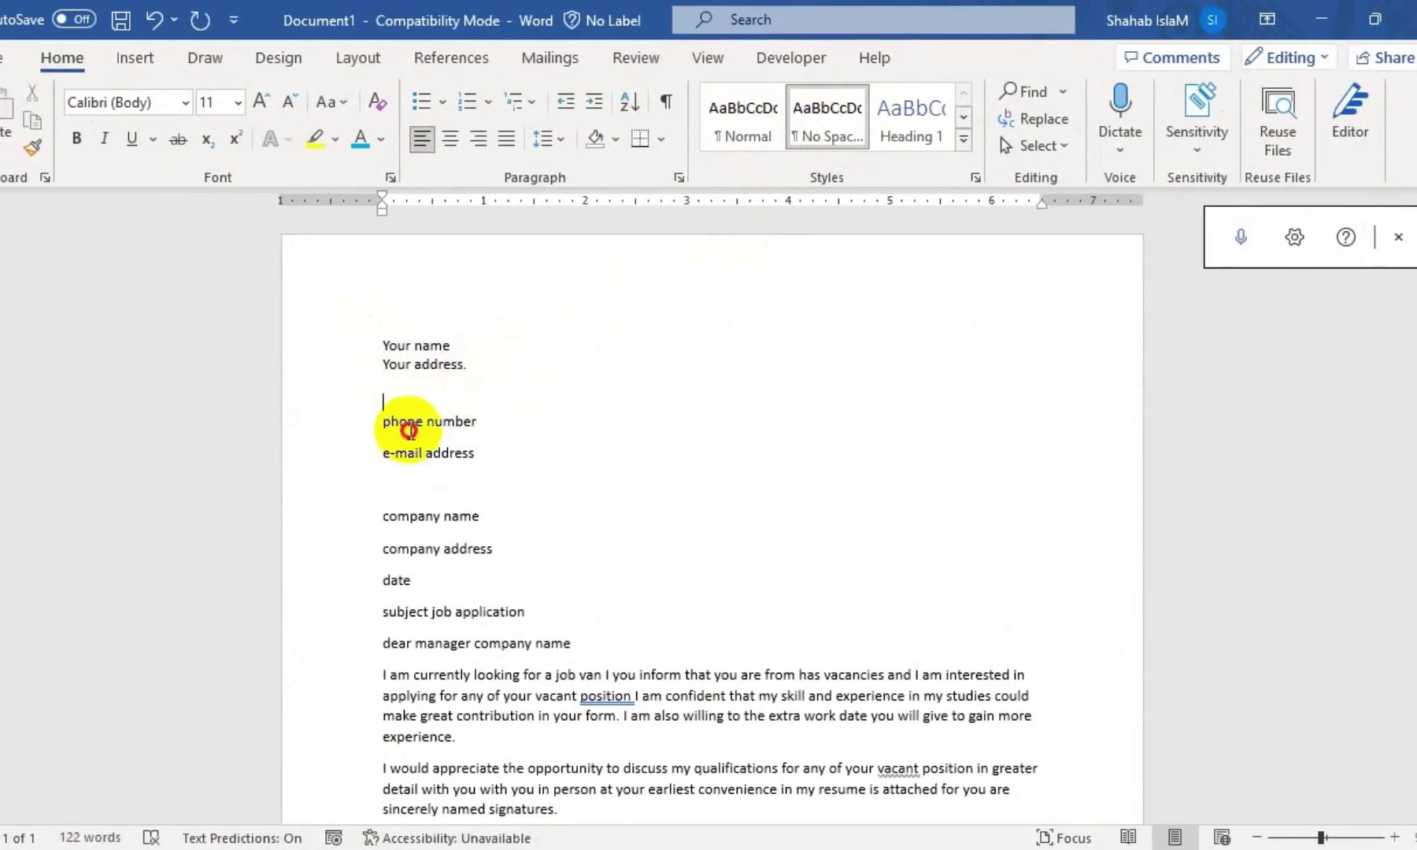
- Apply No Spacing to the phone/e-mail and company lines, and add a blank line before the date
{"action": "left_click_drag", "start_coordinate": [408, 429], "coordinate": [482, 452]}
{"action": "left_click", "coordinate": [831, 122]}
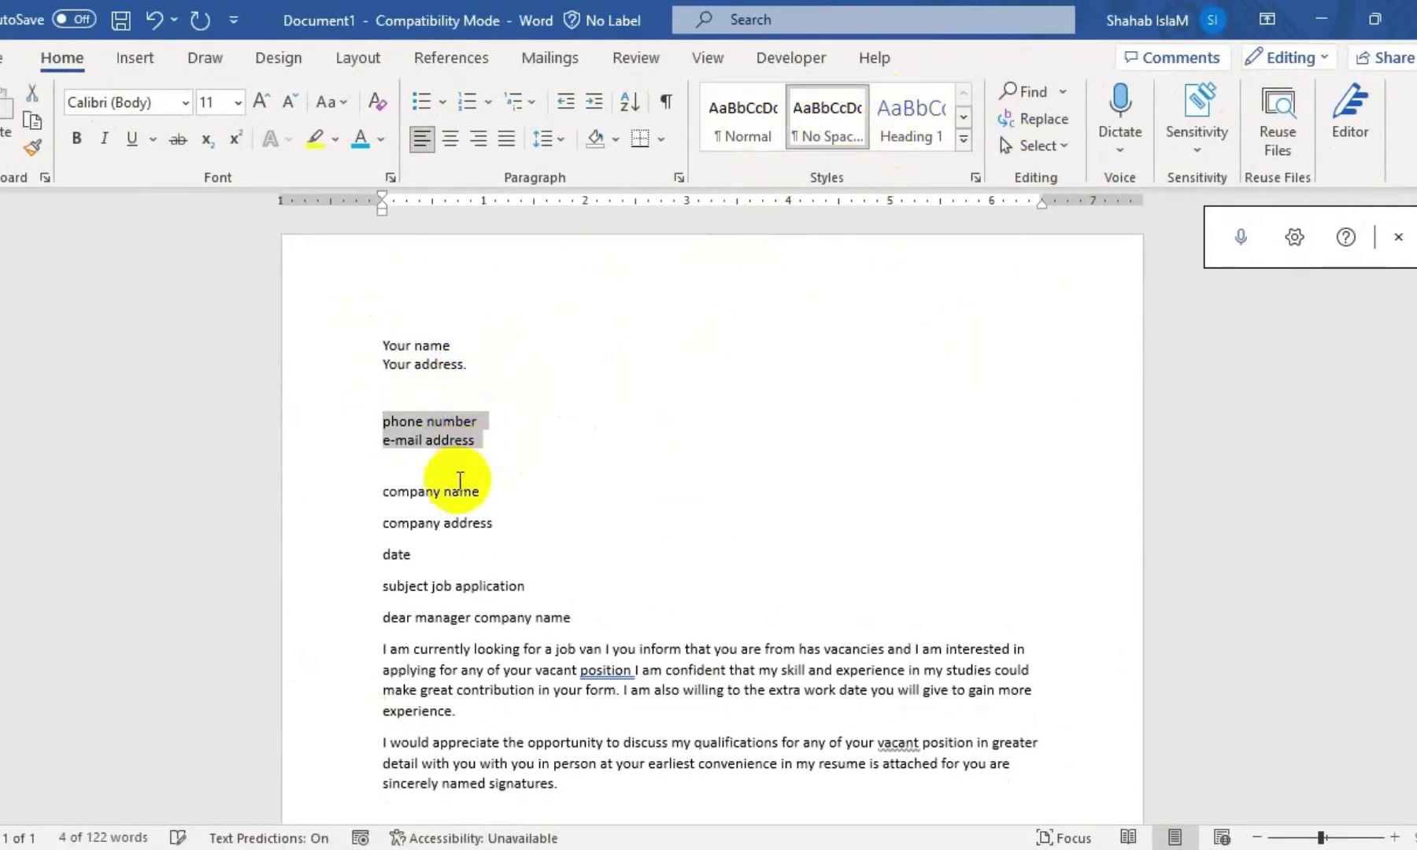
{"action": "left_click_drag", "start_coordinate": [382, 490], "coordinate": [548, 530]}
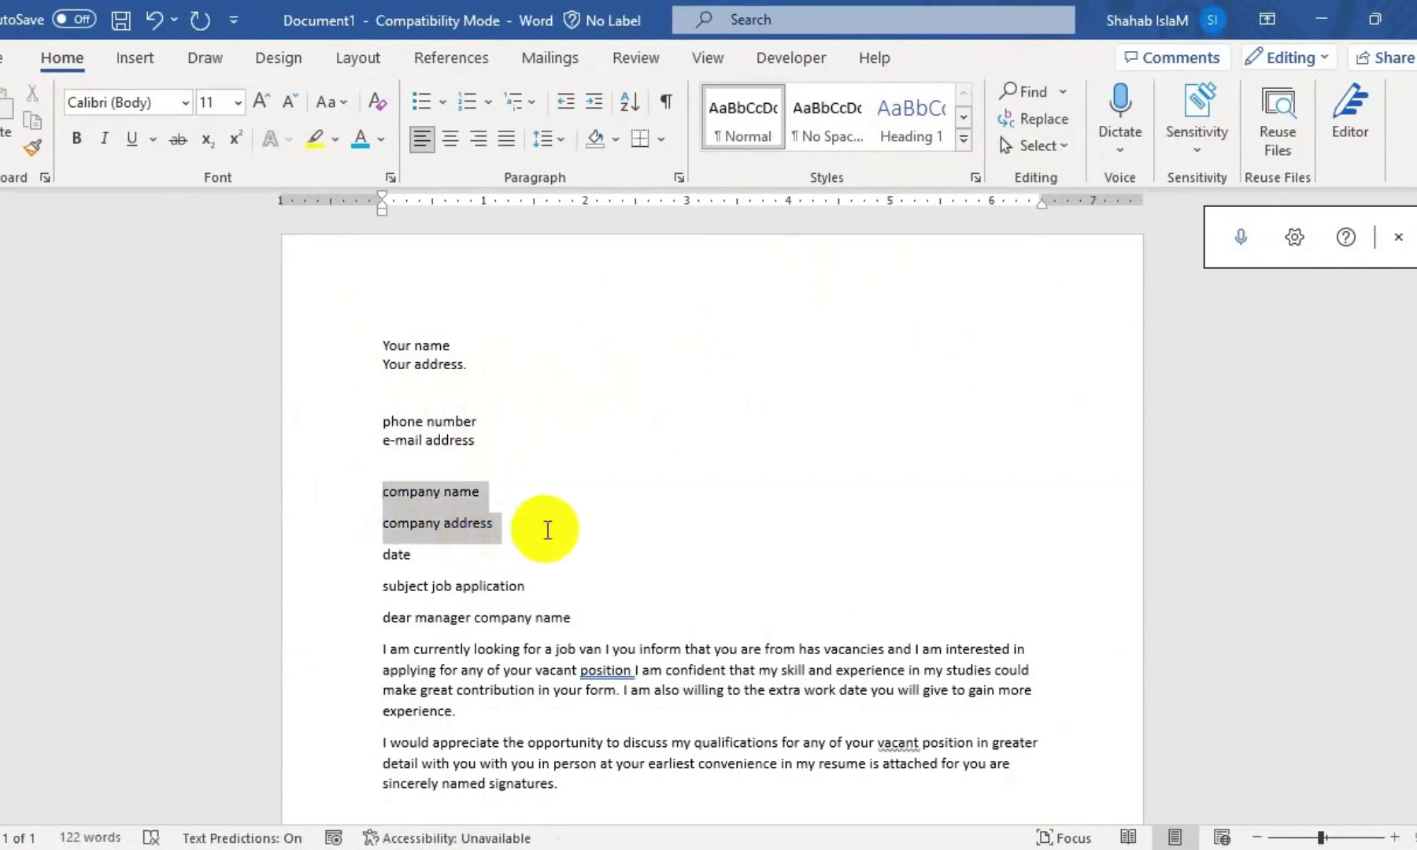
{"action": "left_click", "coordinate": [846, 127]}
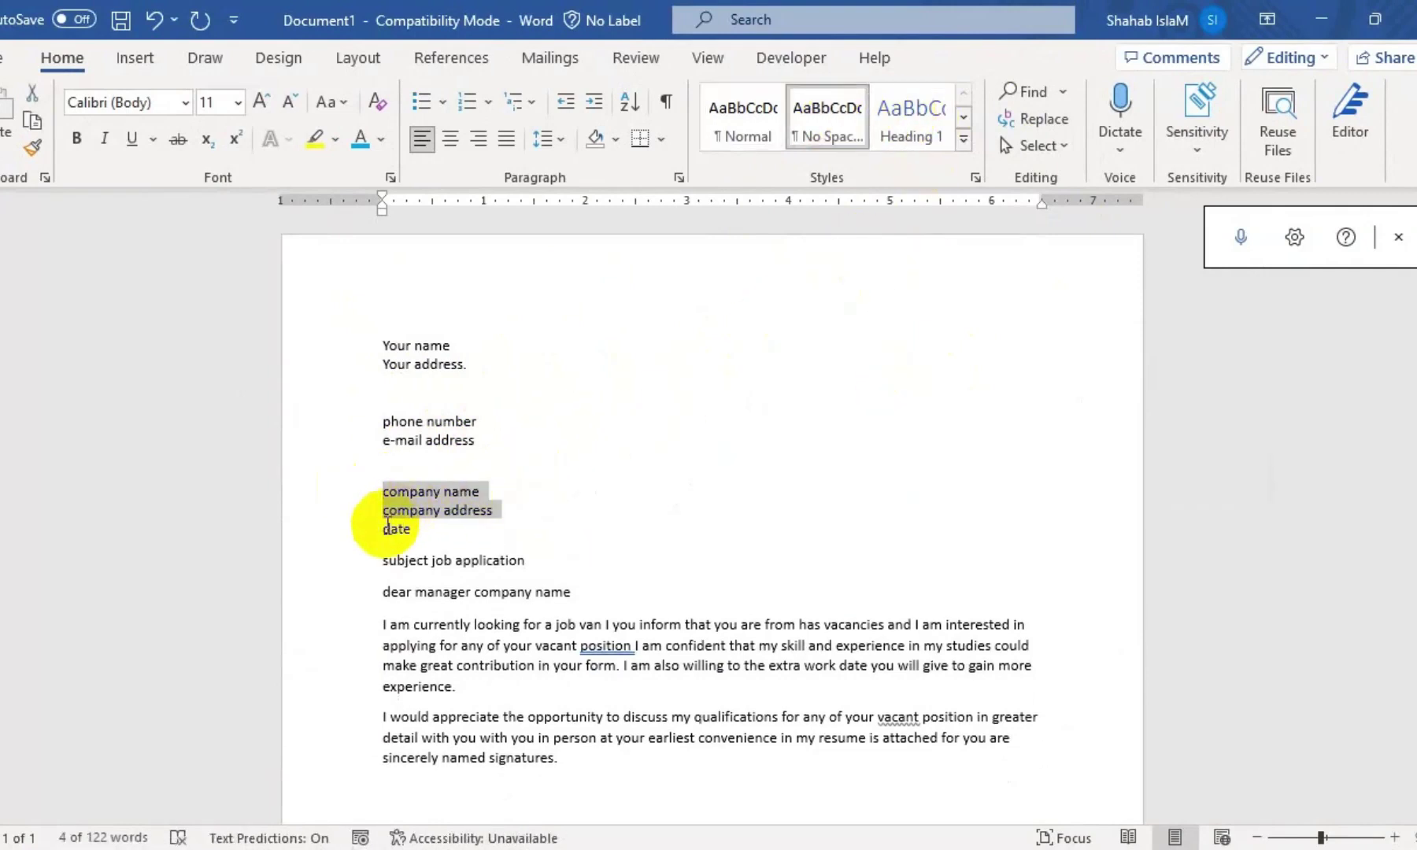
{"action": "left_click", "coordinate": [384, 526]}
{"action": "key", "text": "Return"}
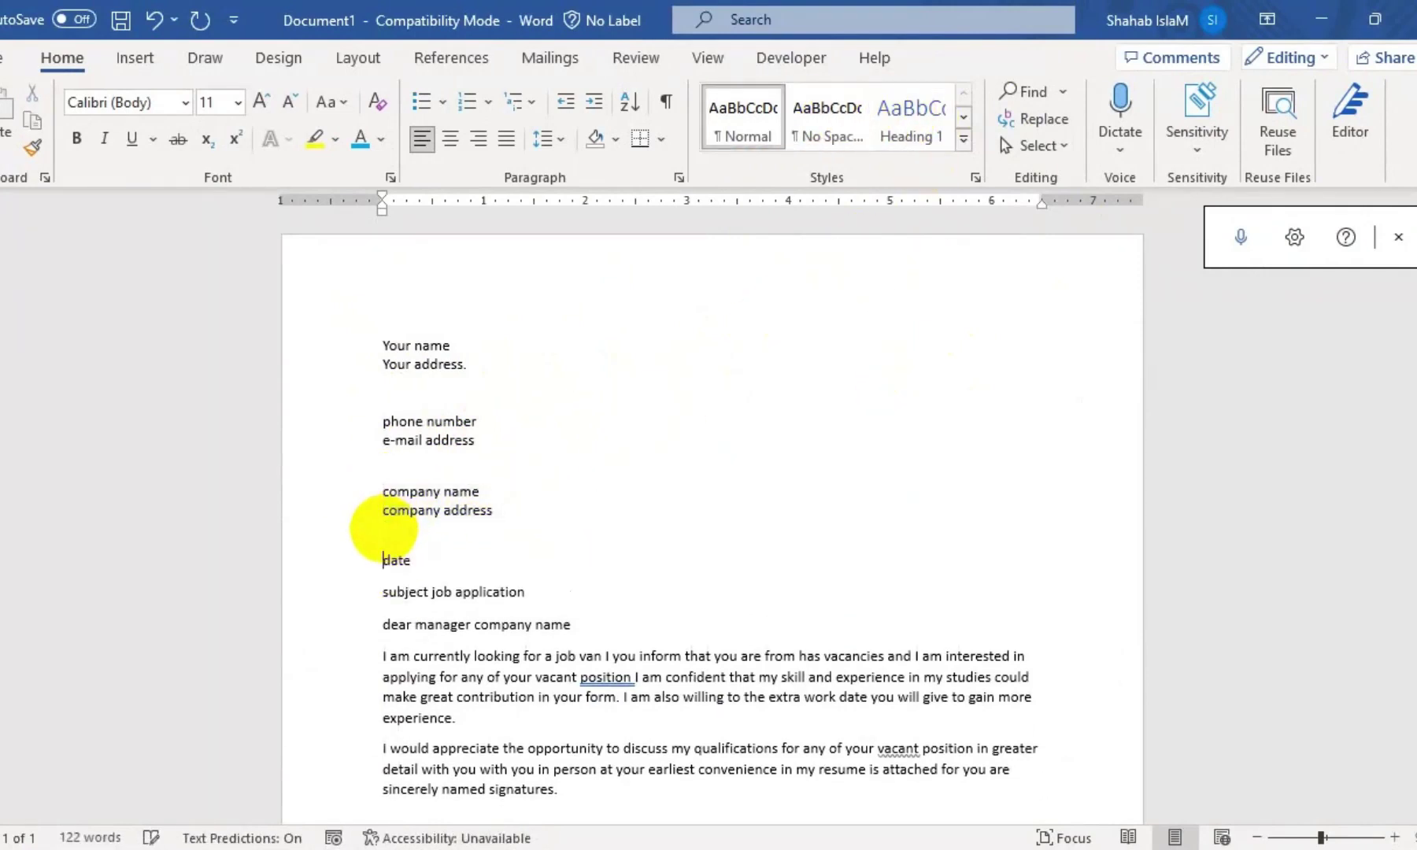
- Enlarge the subject line to 12 pt and add a colon after 'subject'
{"action": "left_click_drag", "start_coordinate": [543, 594], "coordinate": [340, 610]}
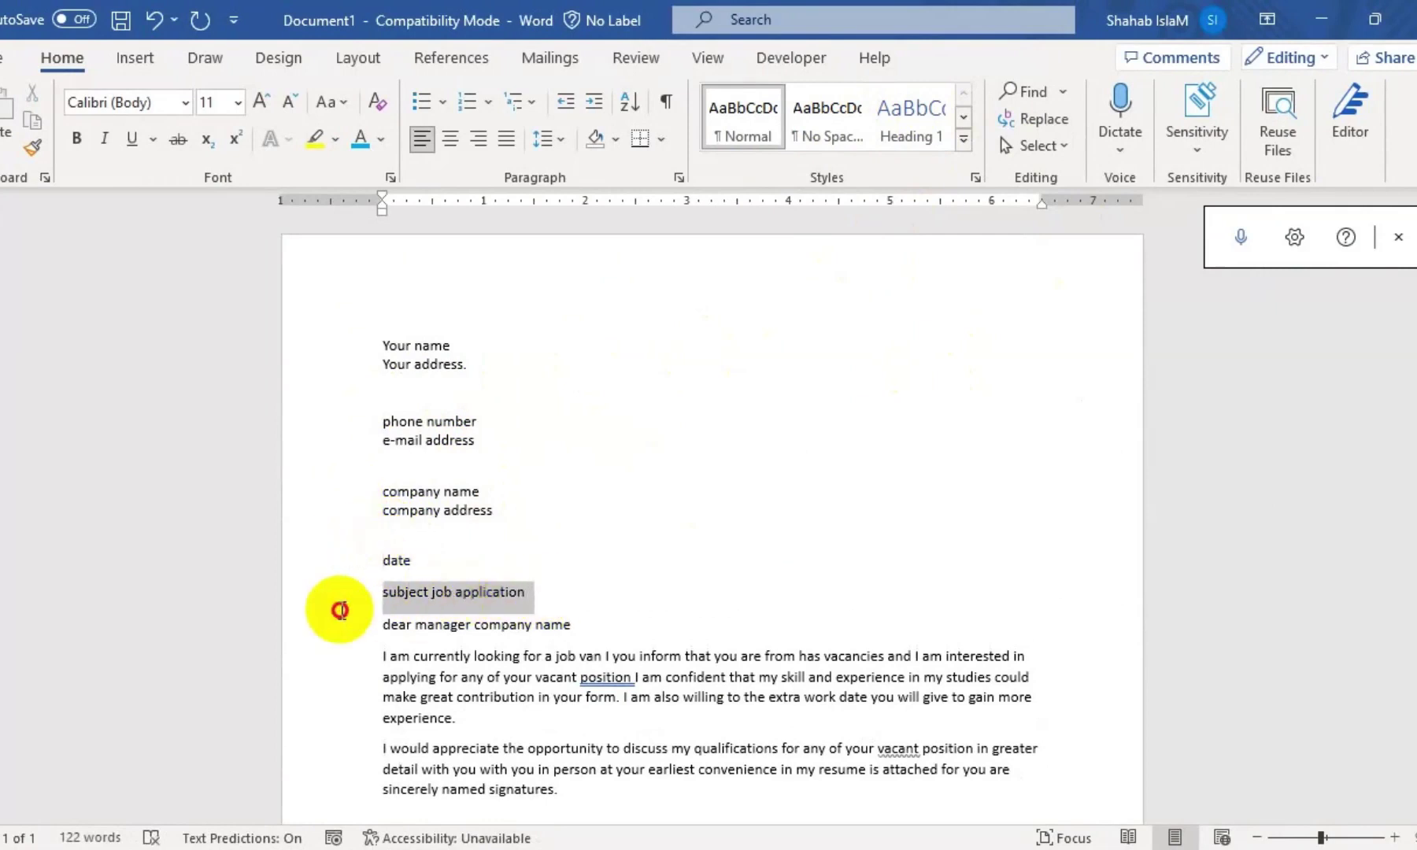
{"action": "left_click", "coordinate": [265, 106]}
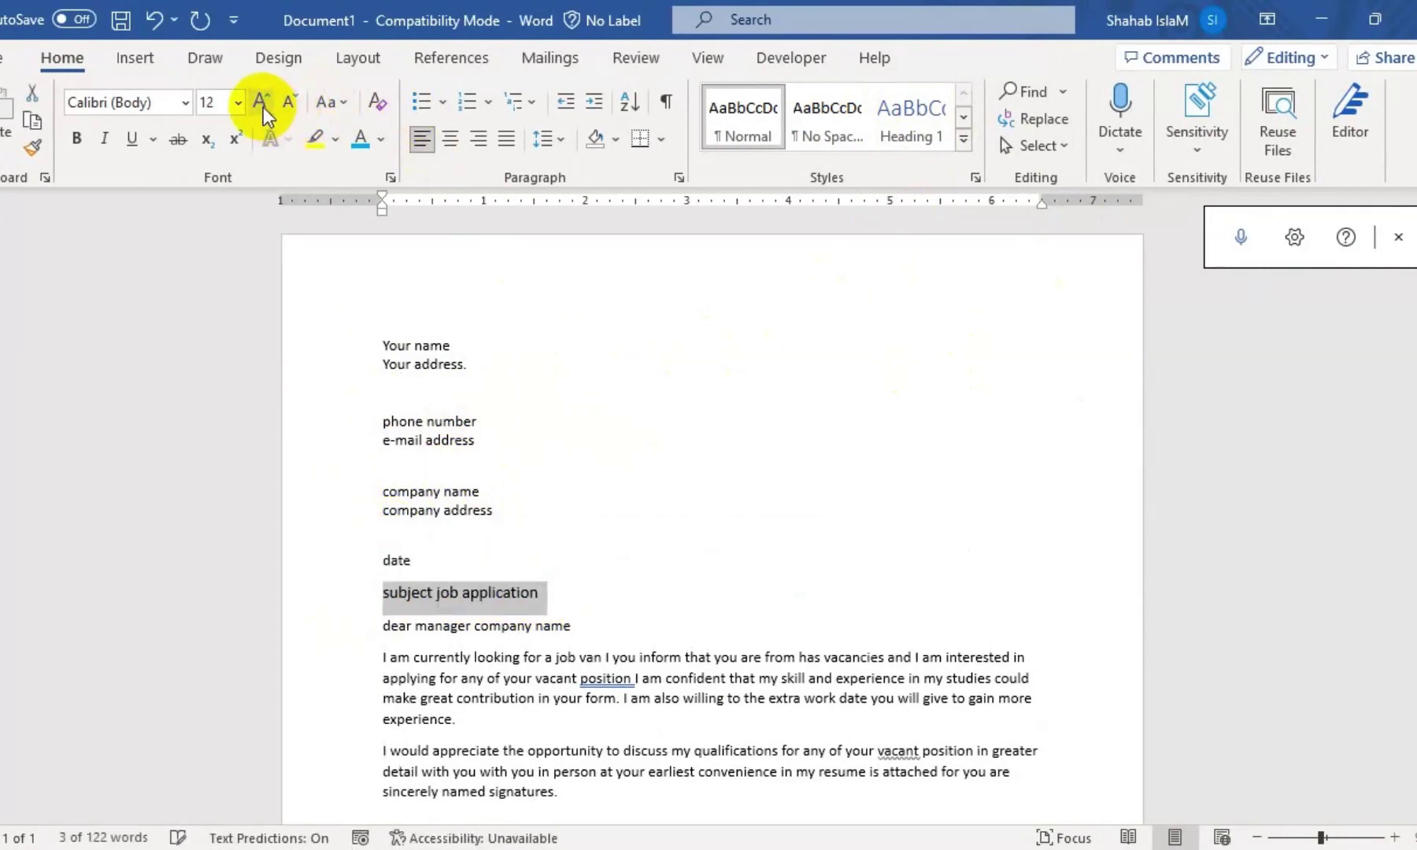
{"action": "left_click", "coordinate": [433, 592]}
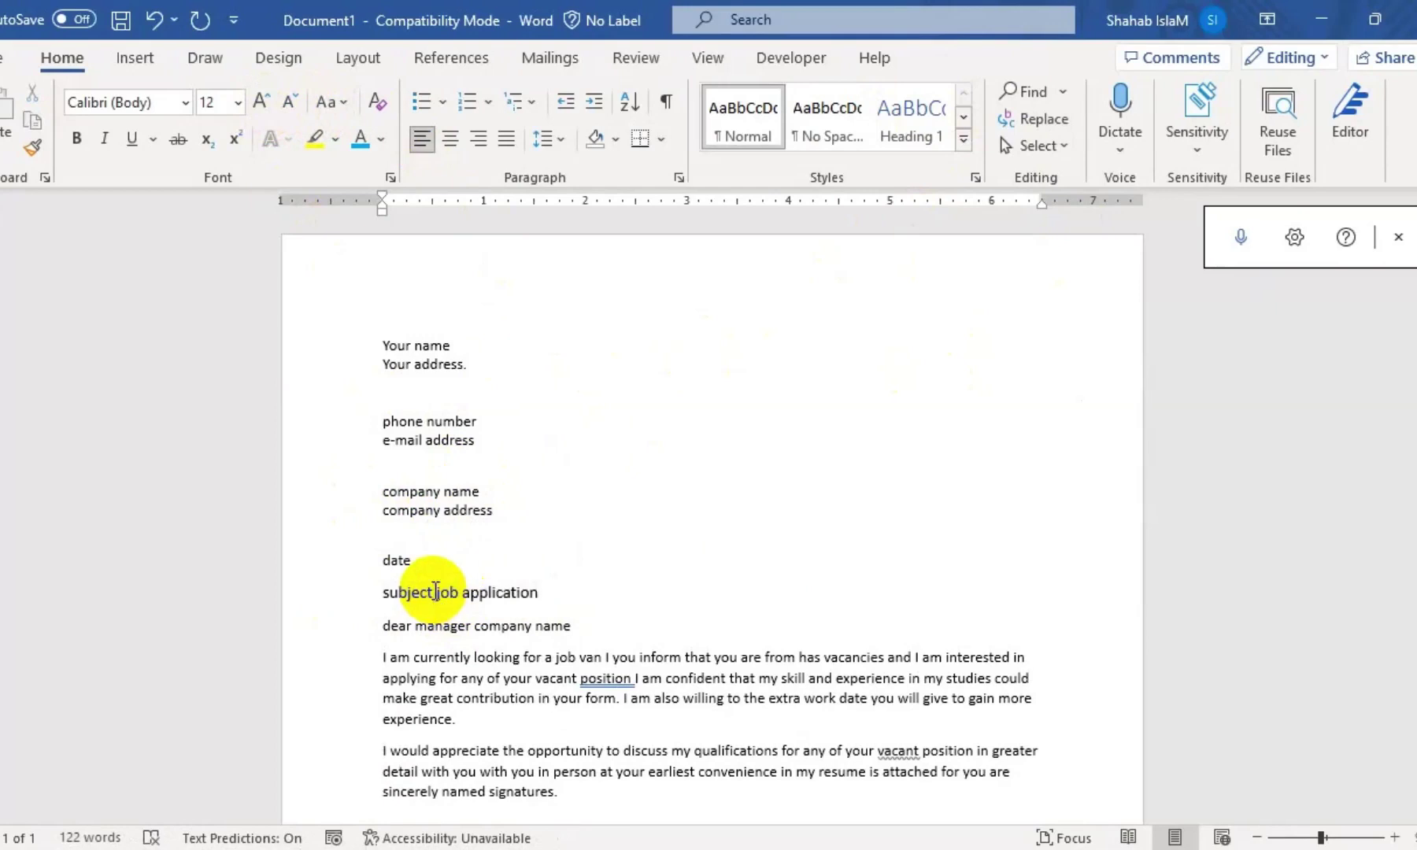
{"action": "type", "text": ":"}
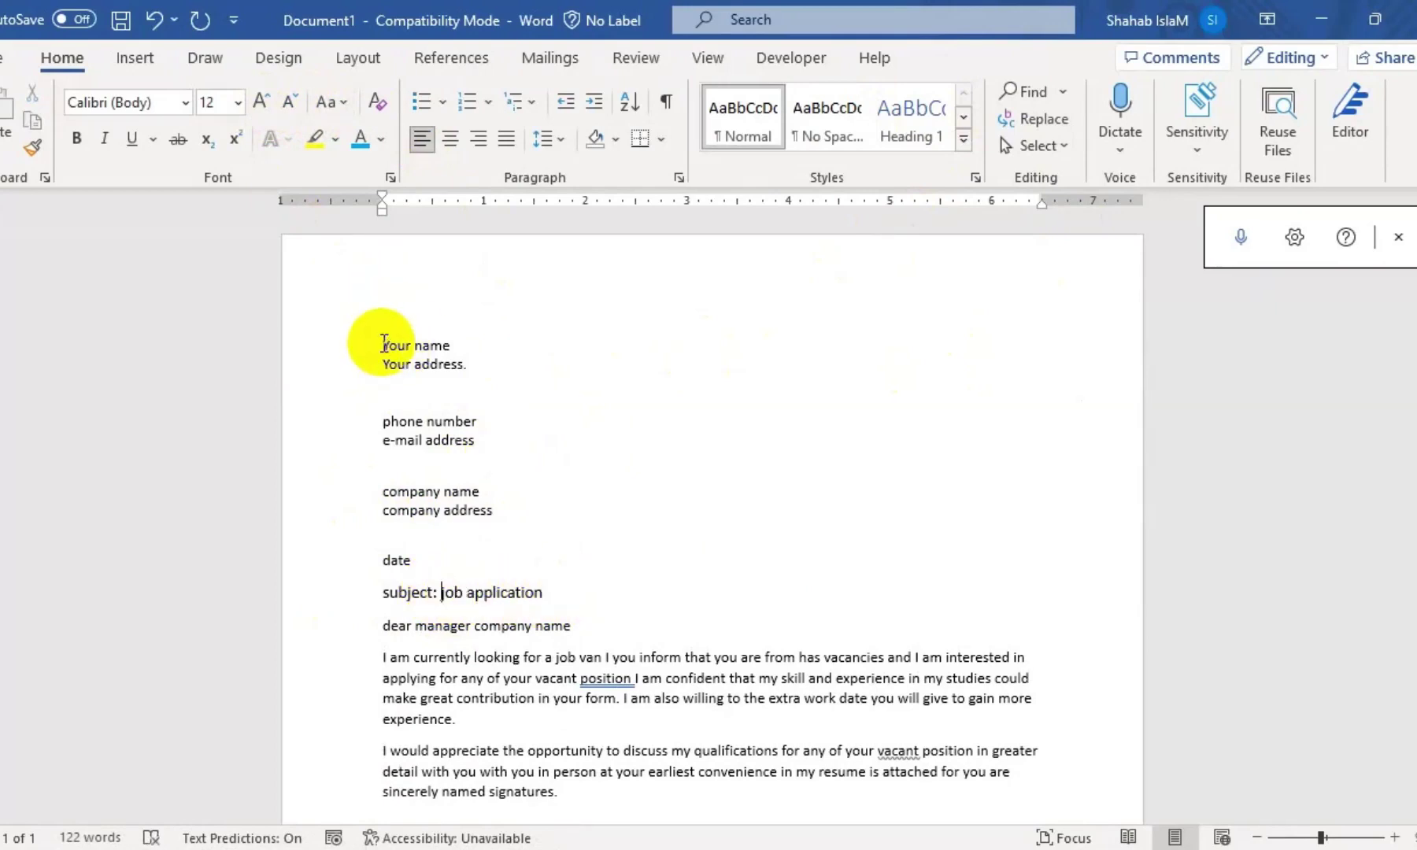
- Set the whole letter in Famosa Medium and grow it two steps to 16 pt
{"action": "key", "text": "ctrl+a"}
{"action": "left_click", "coordinate": [187, 105]}
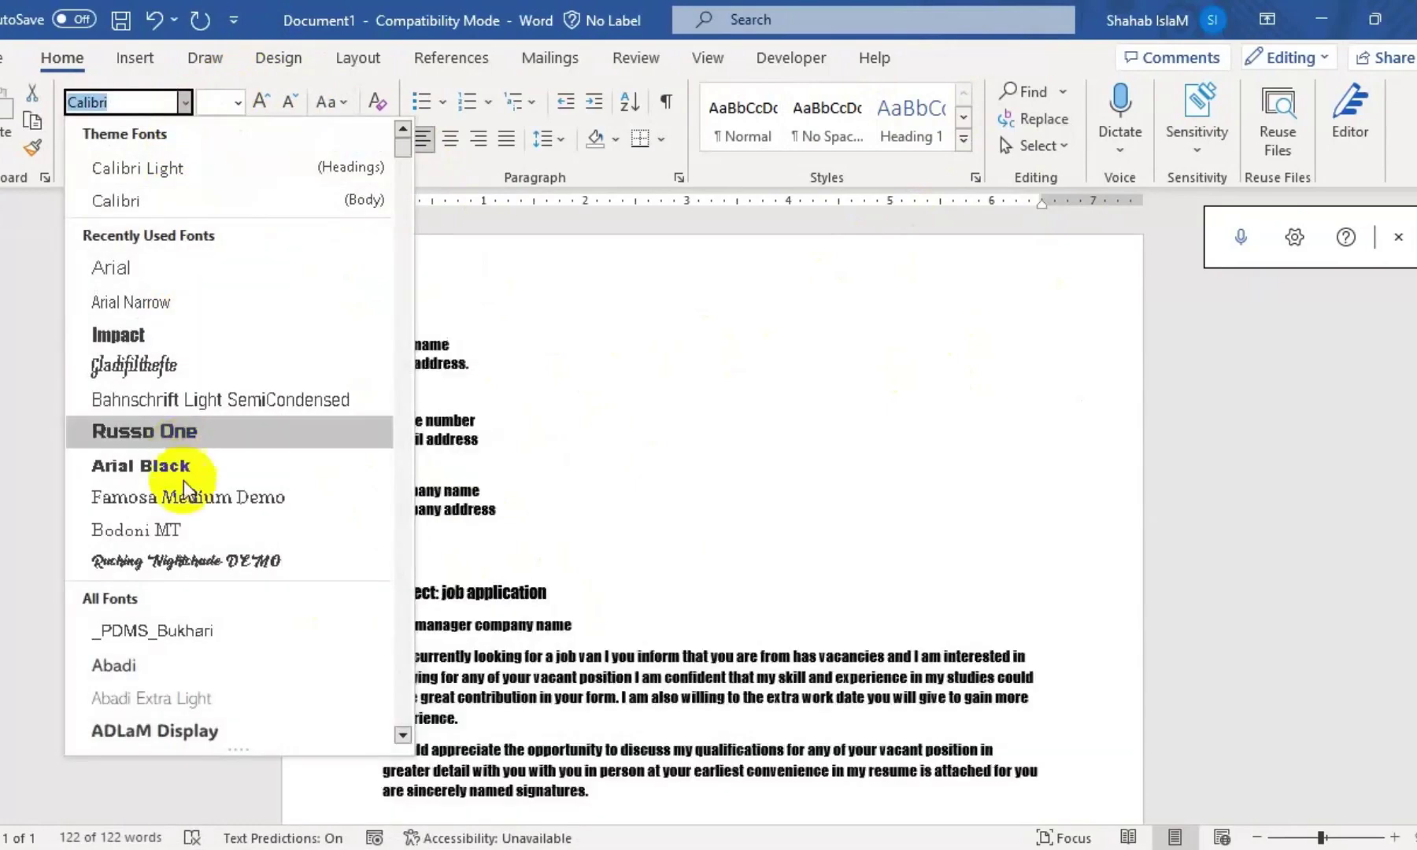
{"action": "left_click", "coordinate": [224, 497]}
{"action": "left_click", "coordinate": [256, 102]}
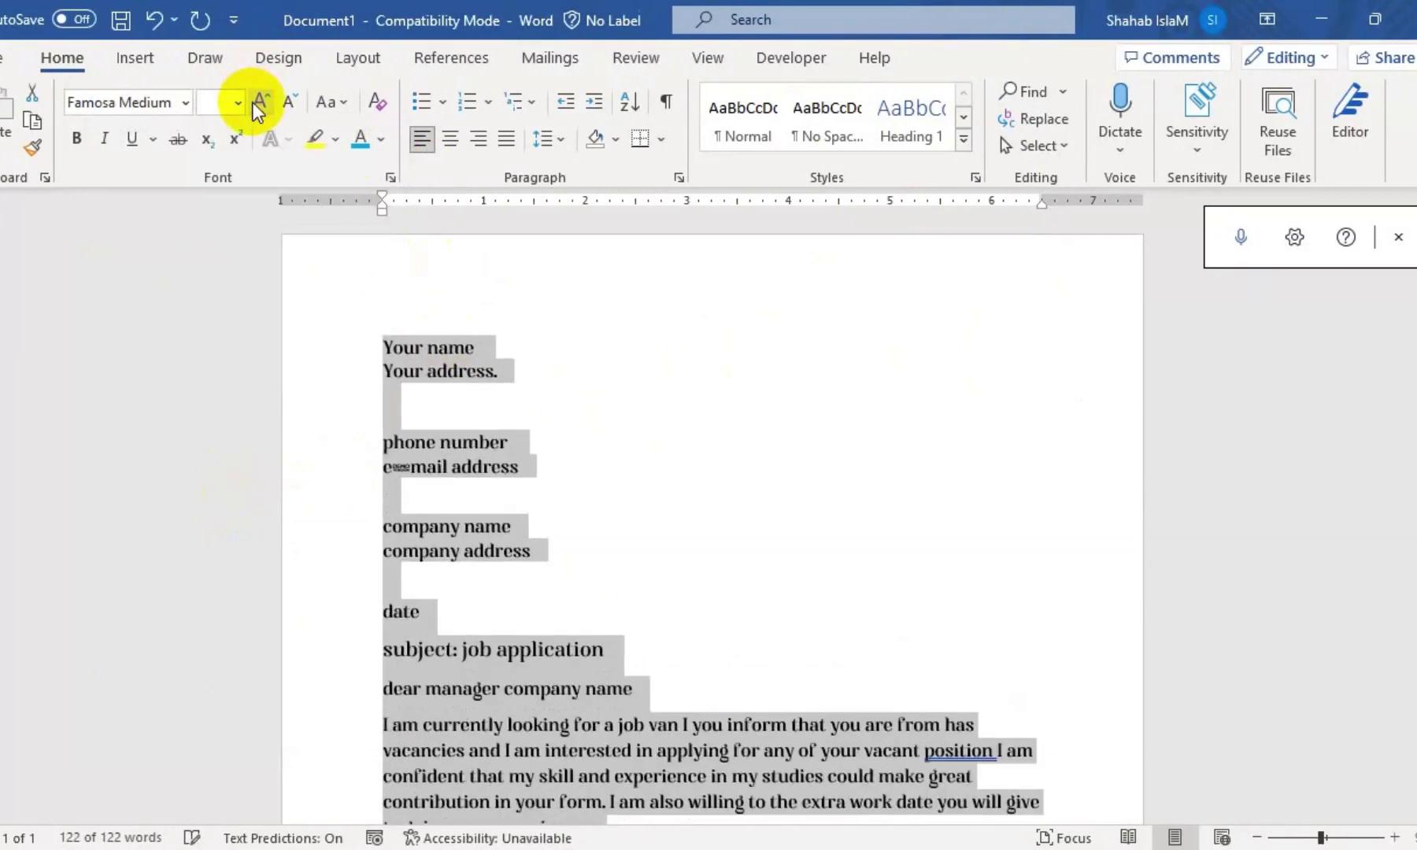
{"action": "left_click", "coordinate": [256, 102]}
{"action": "left_click", "coordinate": [667, 559]}
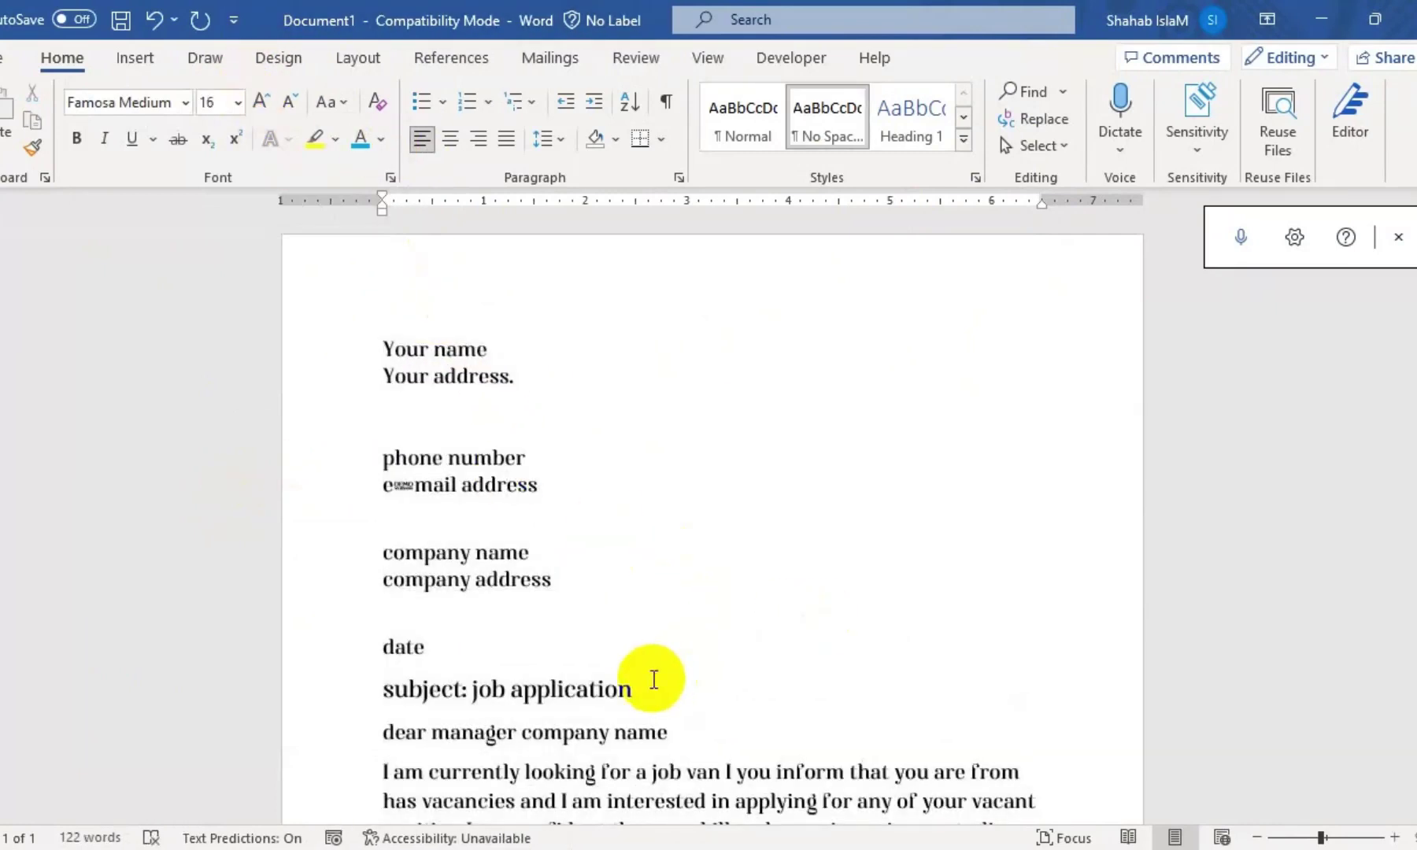
- Apply Sentence case to the subject line so it reads 'Subject: job application'
{"action": "mouse_move", "coordinate": [634, 690]}
{"action": "left_mouse_down"}
{"action": "mouse_move", "coordinate": [355, 638]}
{"action": "mouse_move", "coordinate": [306, 678]}
{"action": "left_mouse_up"}
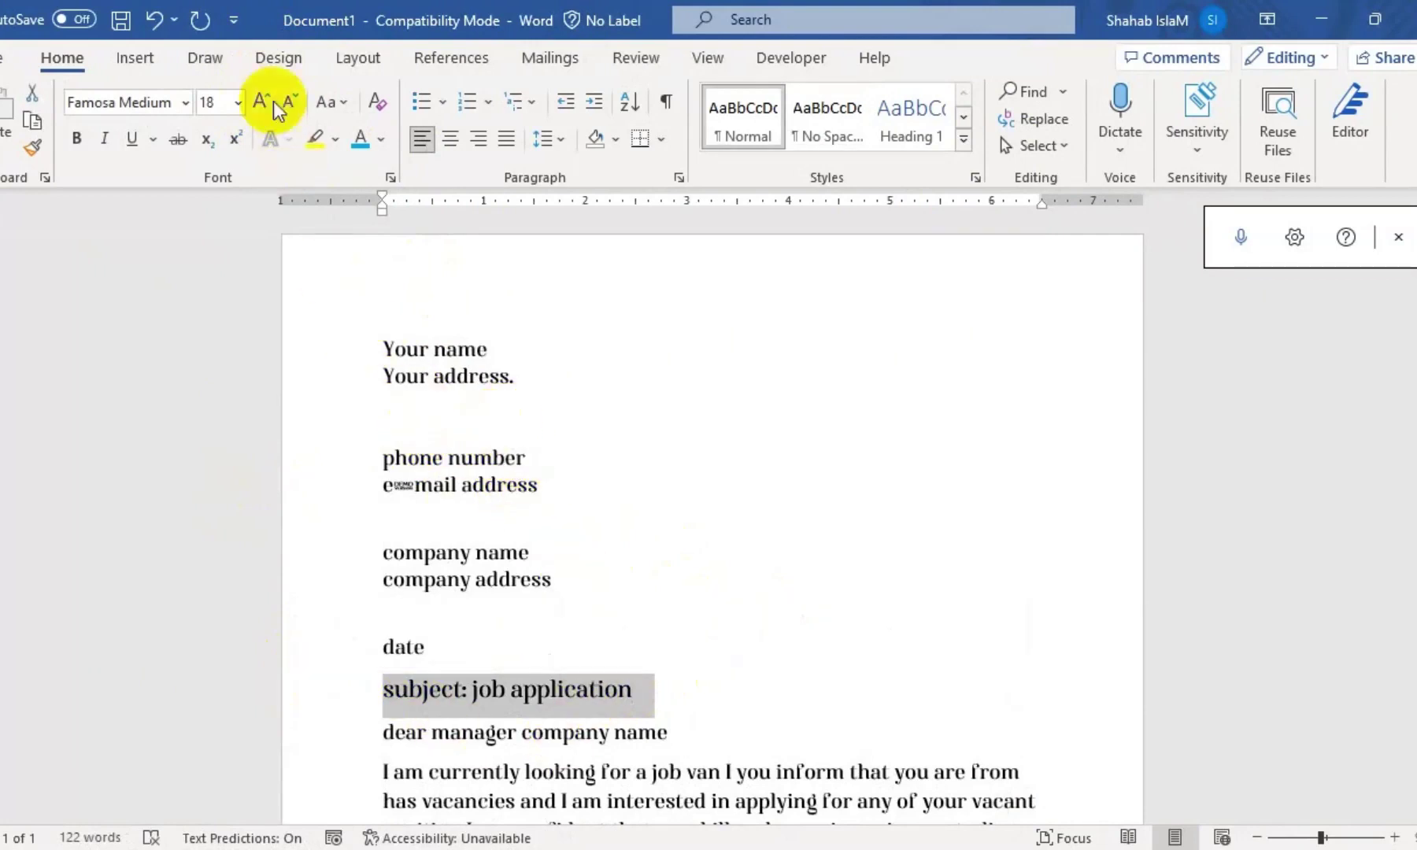
{"action": "left_click", "coordinate": [340, 107]}
{"action": "left_click", "coordinate": [377, 142]}
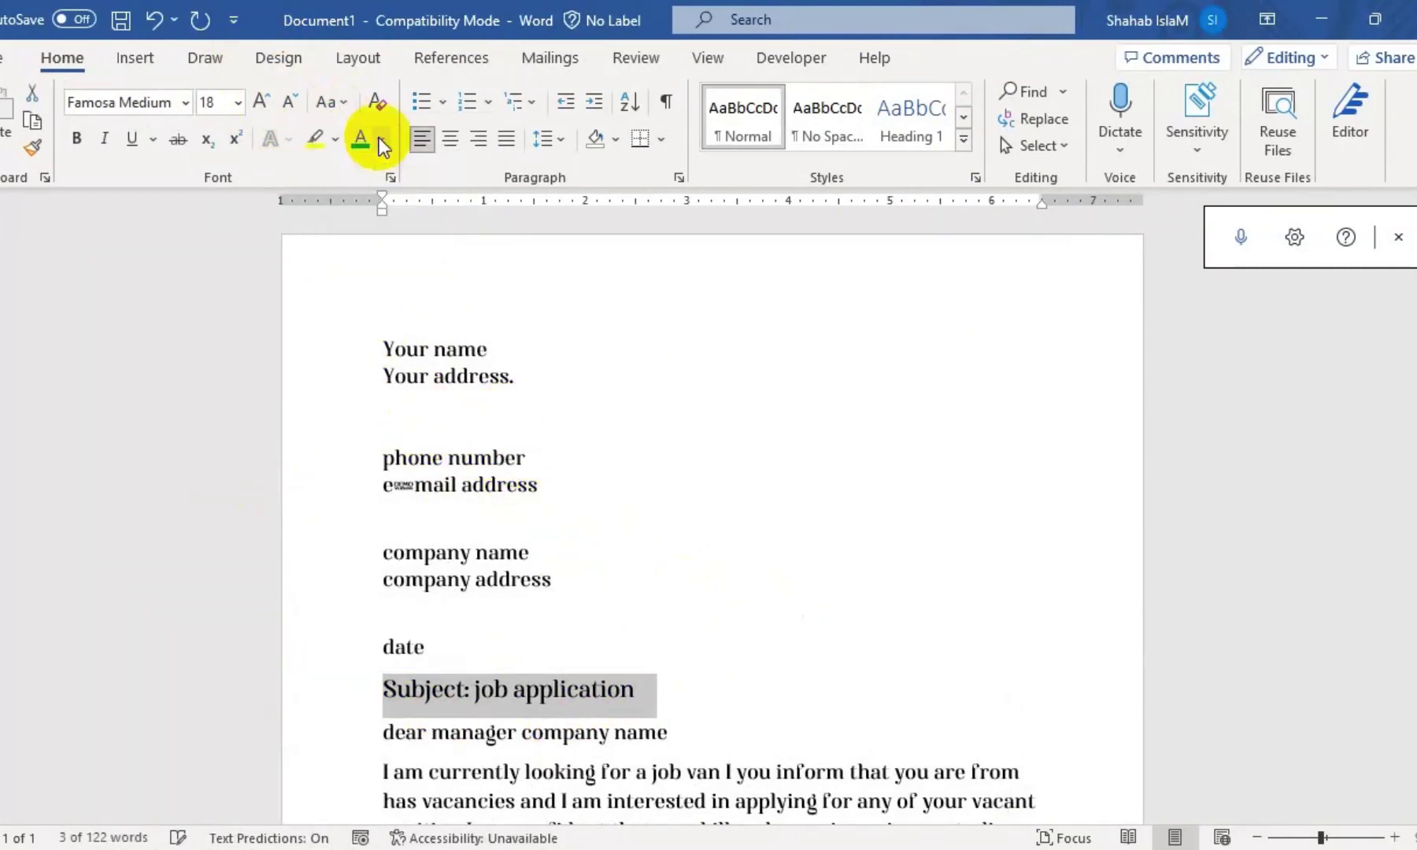
{"action": "left_click", "coordinate": [614, 714]}
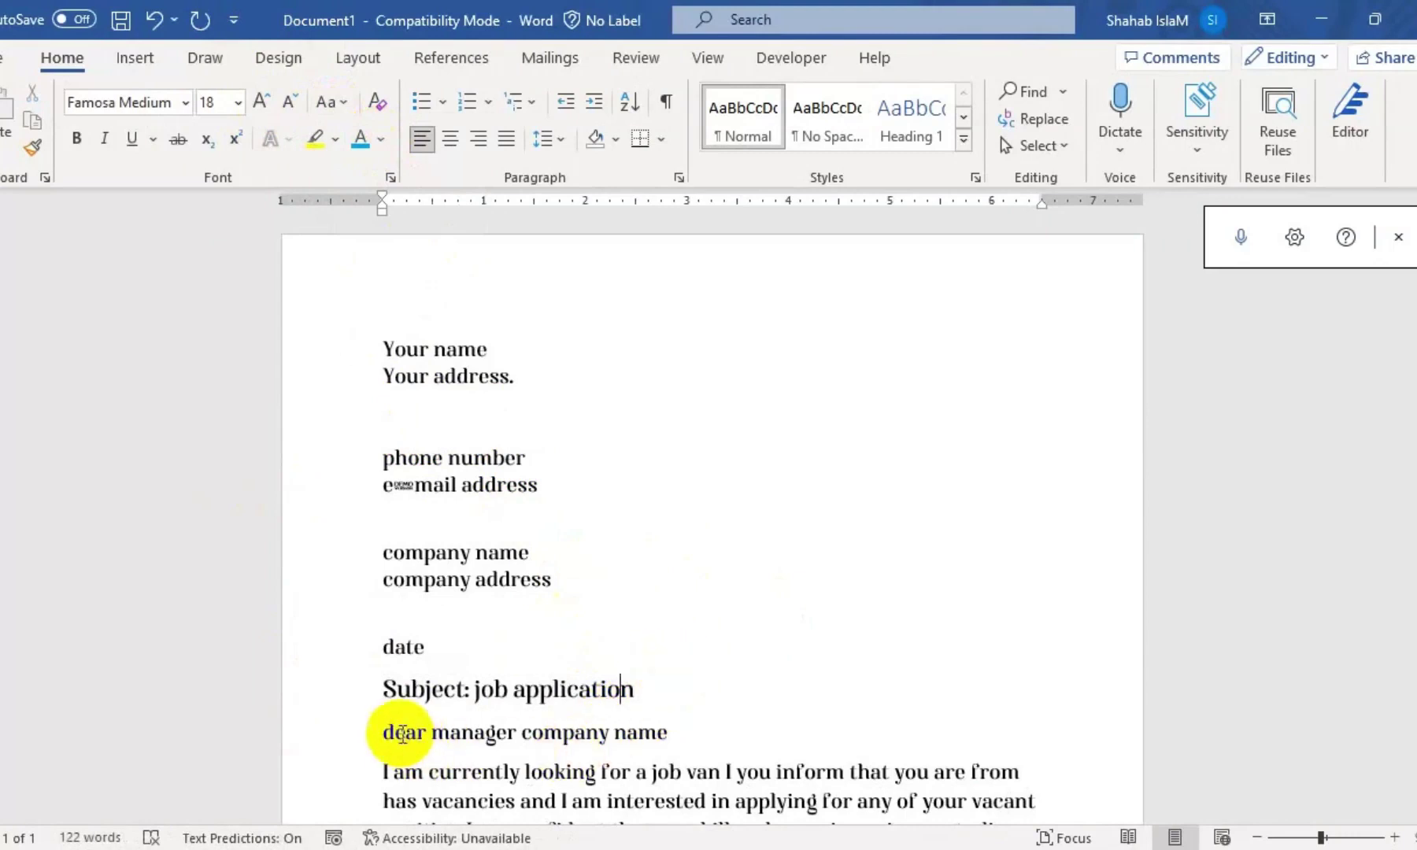
- Remove a stray symbol in the greeting and select 'dear manager' for a case change
{"action": "left_click", "coordinate": [522, 732]}
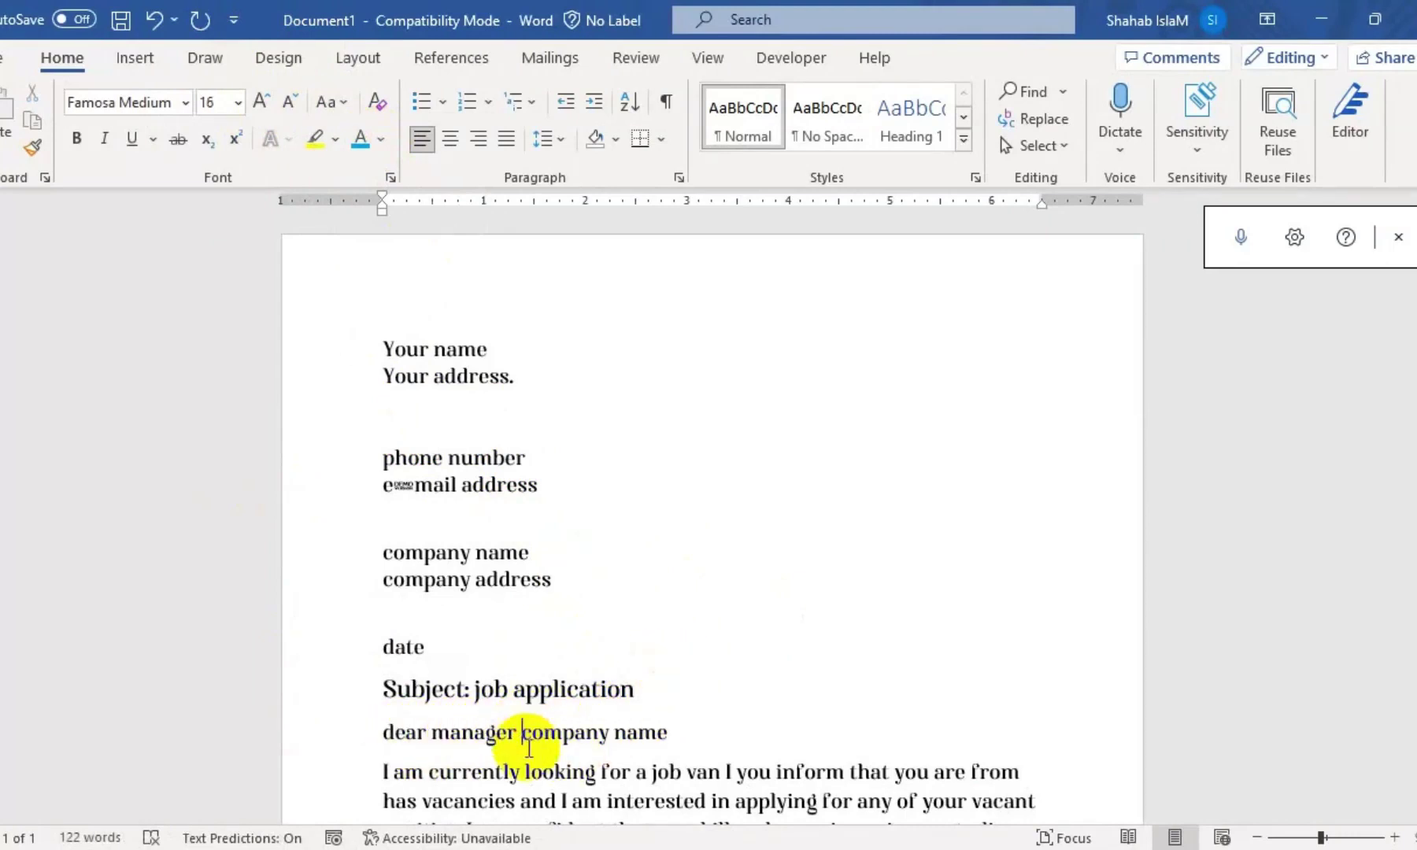
{"action": "type", "text": "-"}
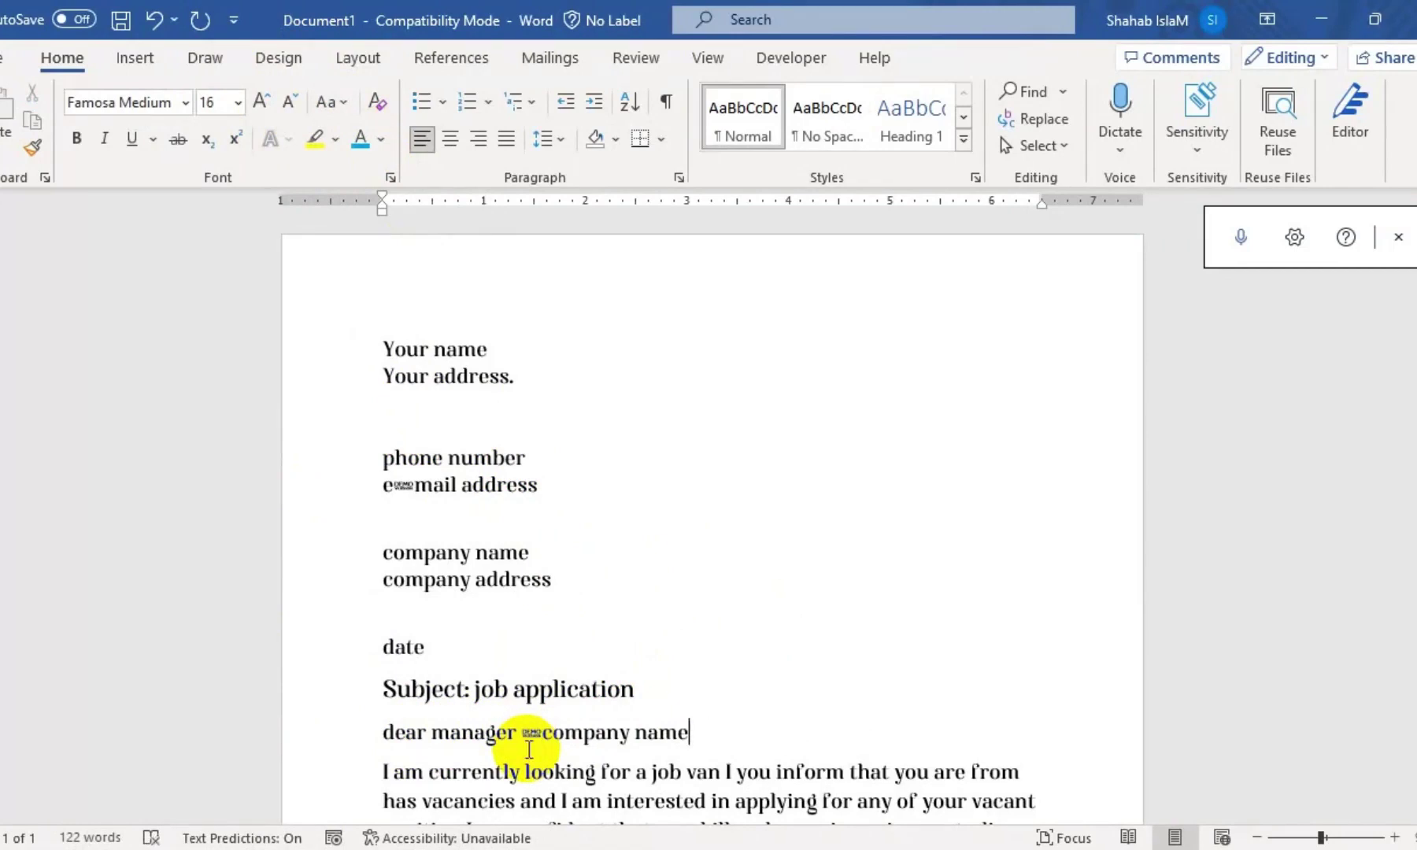
{"action": "left_click", "coordinate": [543, 724]}
{"action": "key", "text": "BackSpace"}
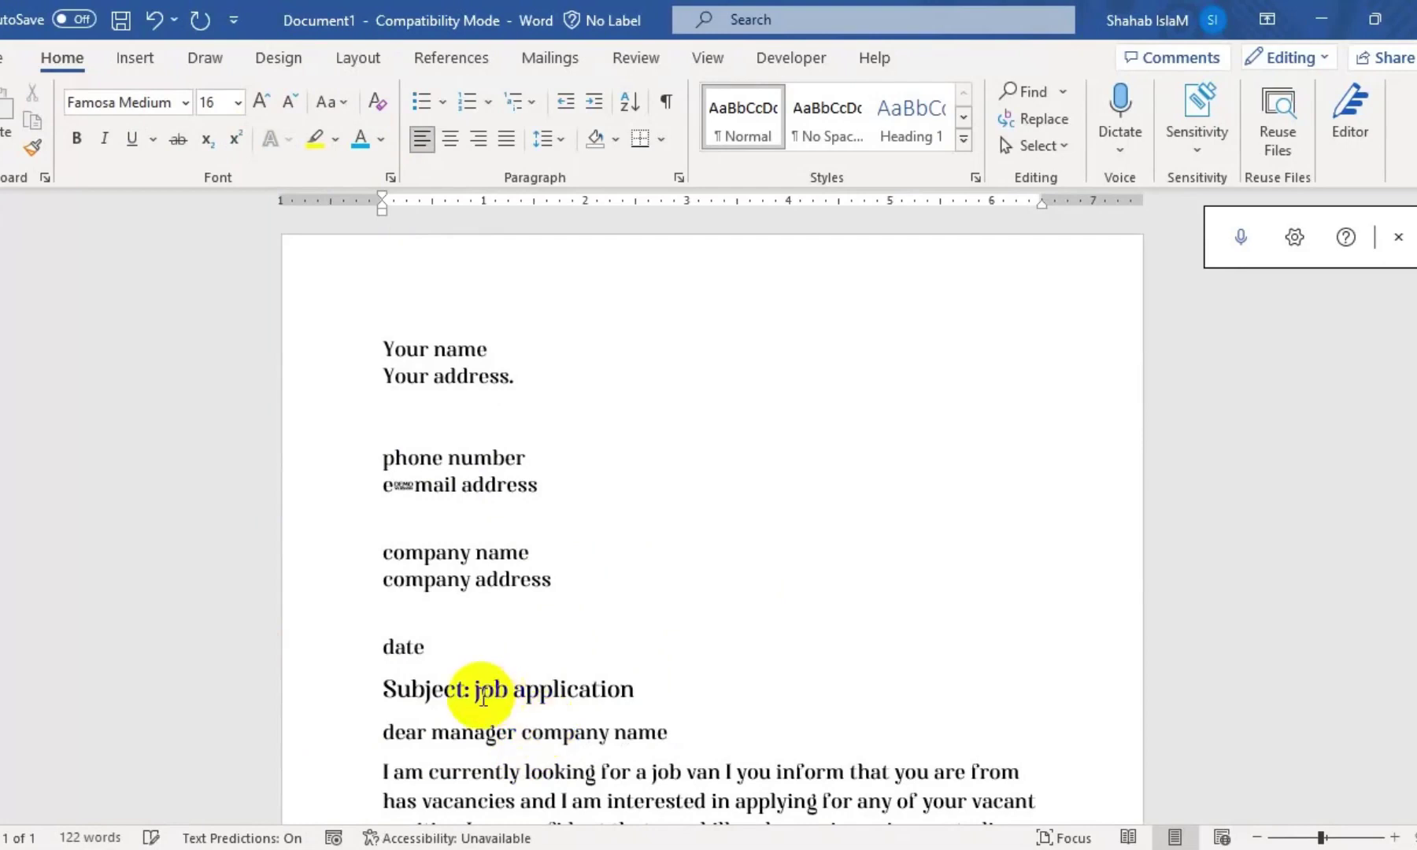
{"action": "left_click_drag", "start_coordinate": [490, 732], "coordinate": [382, 732]}
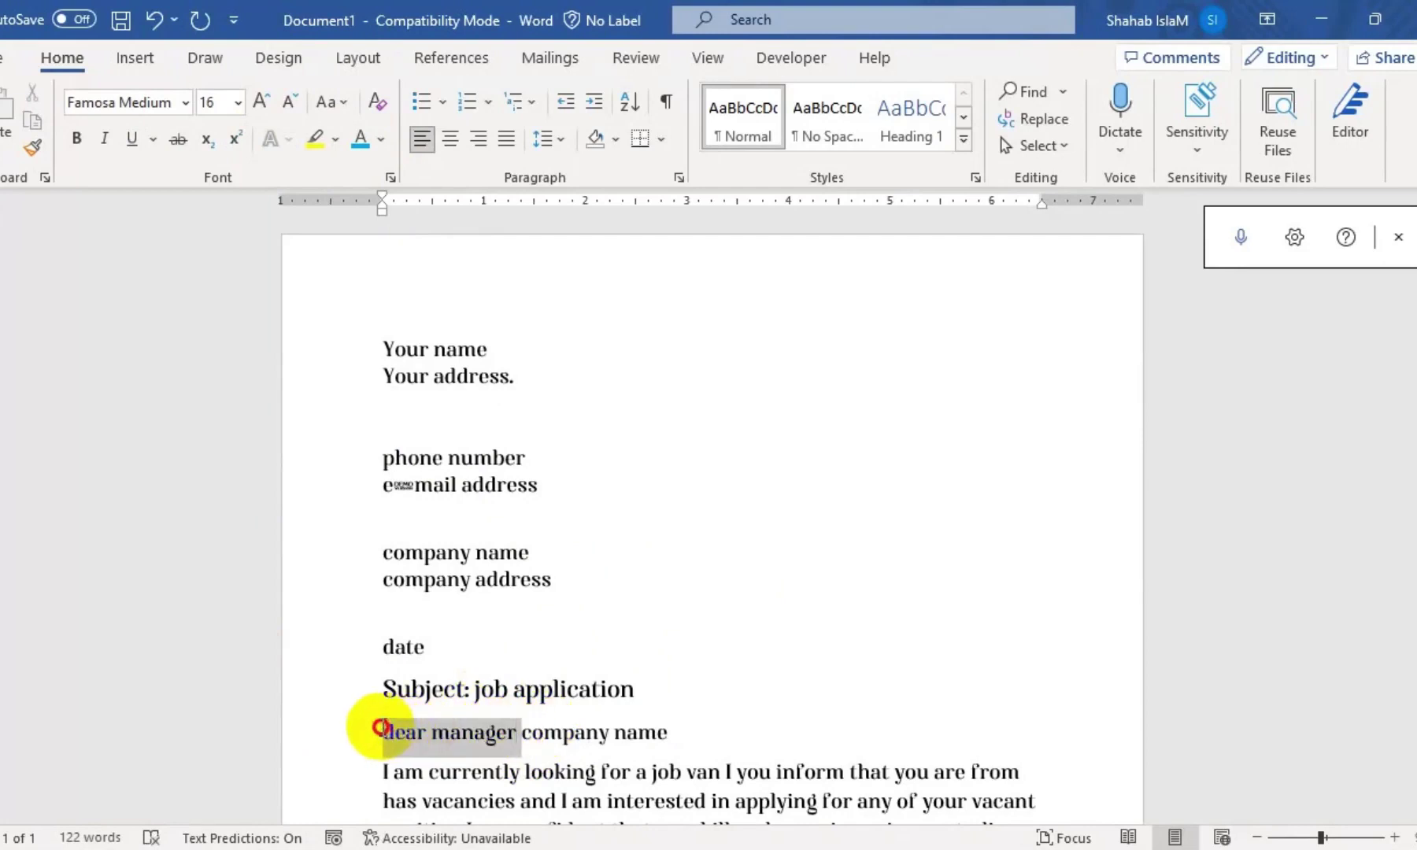
{"action": "left_click", "coordinate": [340, 106]}
- Capitalise the greeting to 'Dear manager' and close the dictation toolbar
{"action": "left_click", "coordinate": [348, 140]}
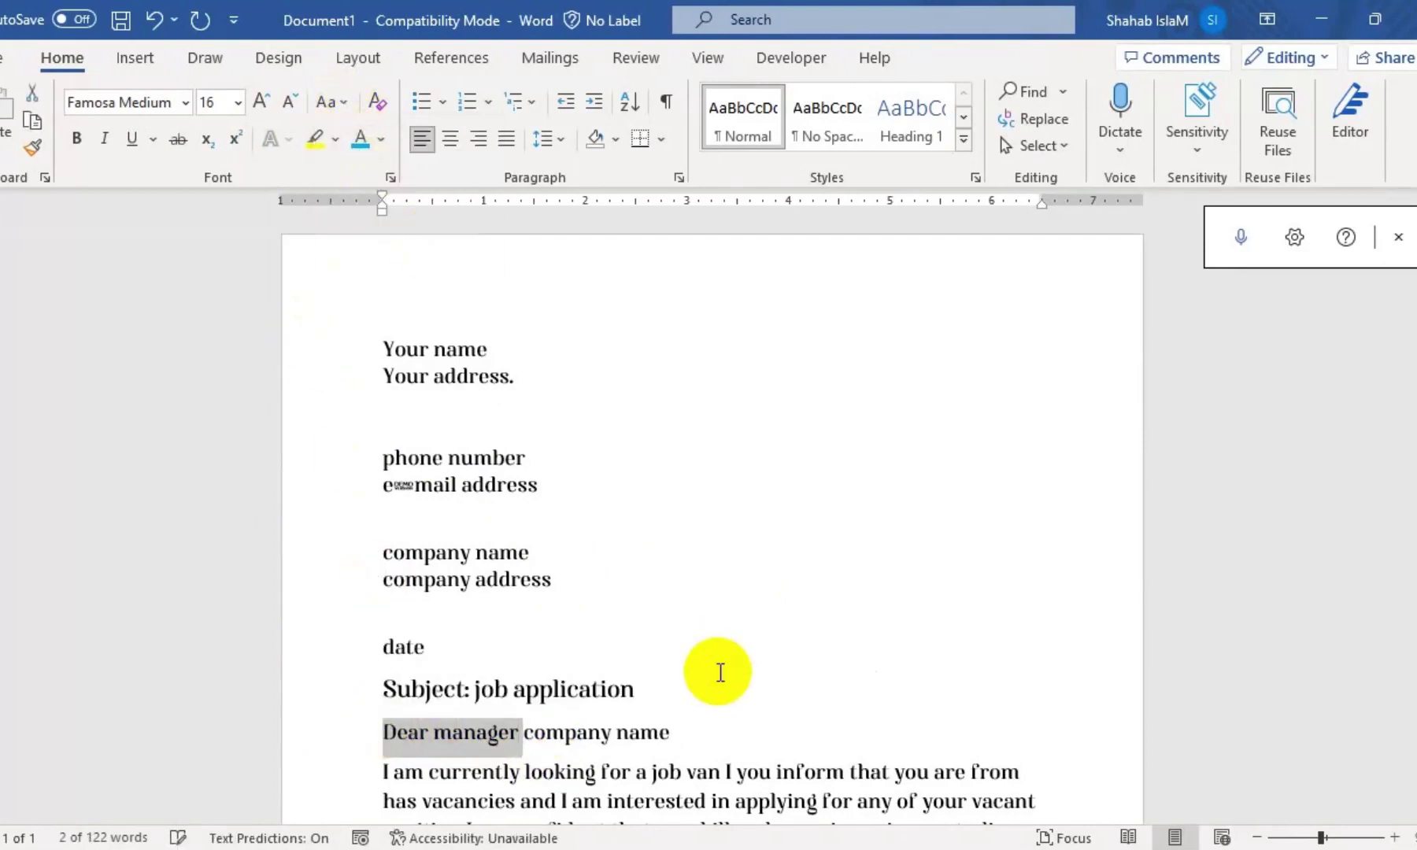
{"action": "left_click", "coordinate": [740, 669]}
{"action": "left_click_drag", "start_coordinate": [1321, 838], "coordinate": [1316, 838]}
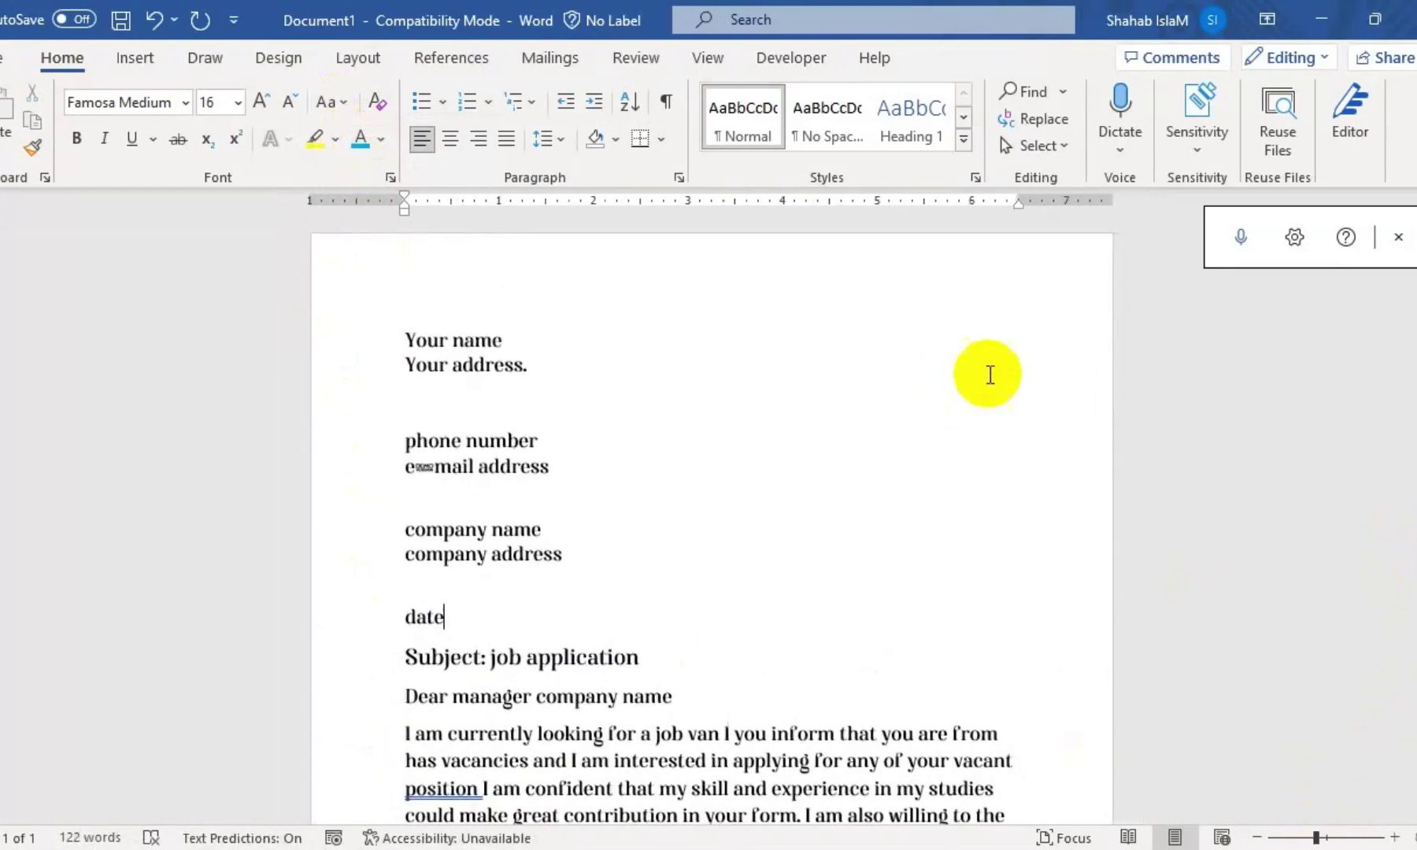
{"action": "left_click", "coordinate": [1398, 237]}
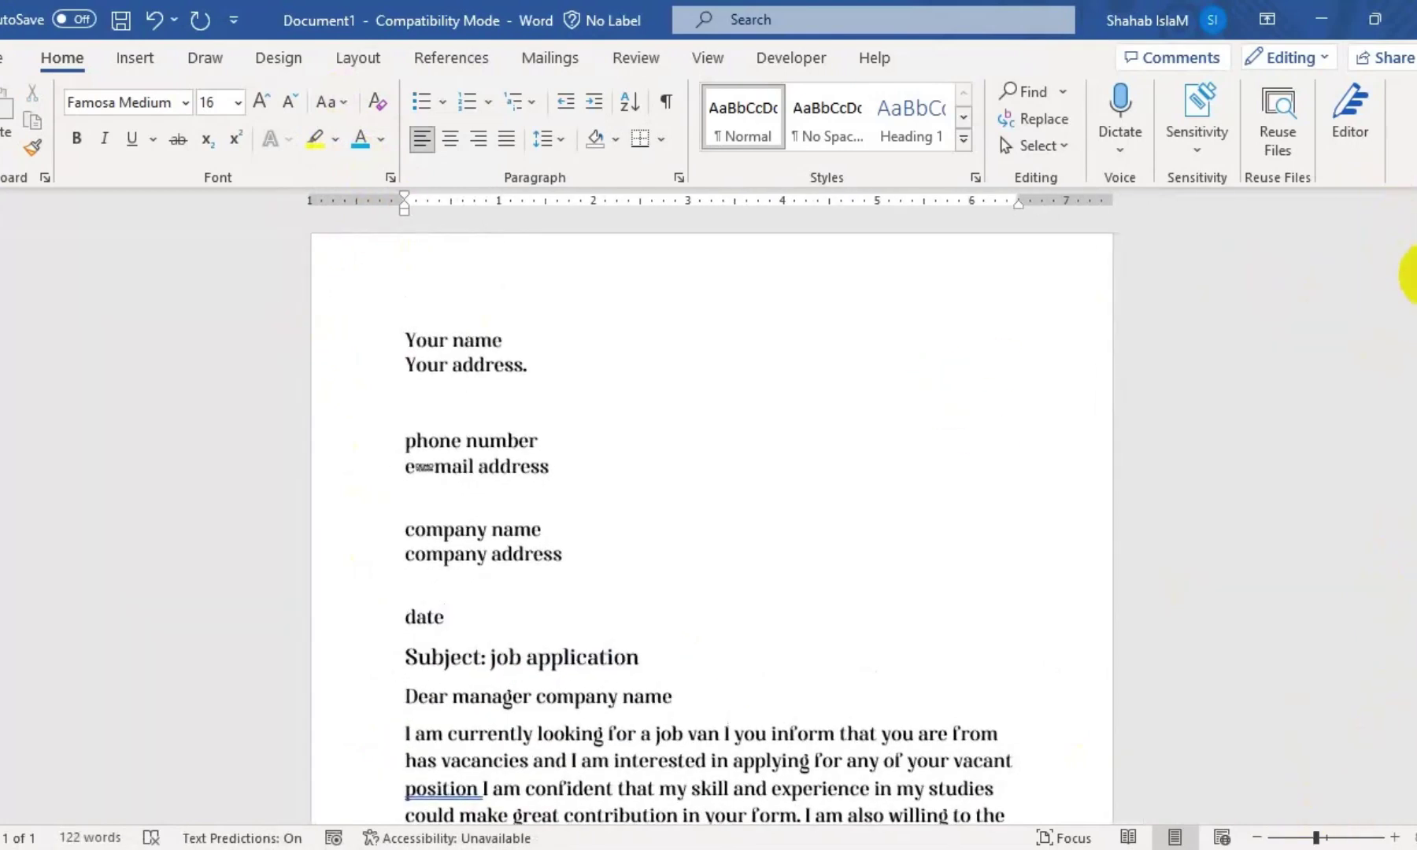
{"action": "scroll", "coordinate": [713, 524], "scroll_direction": "down", "scroll_amount": 1}
{"action": "scroll", "coordinate": [713, 511], "scroll_direction": "down", "scroll_amount": 2}
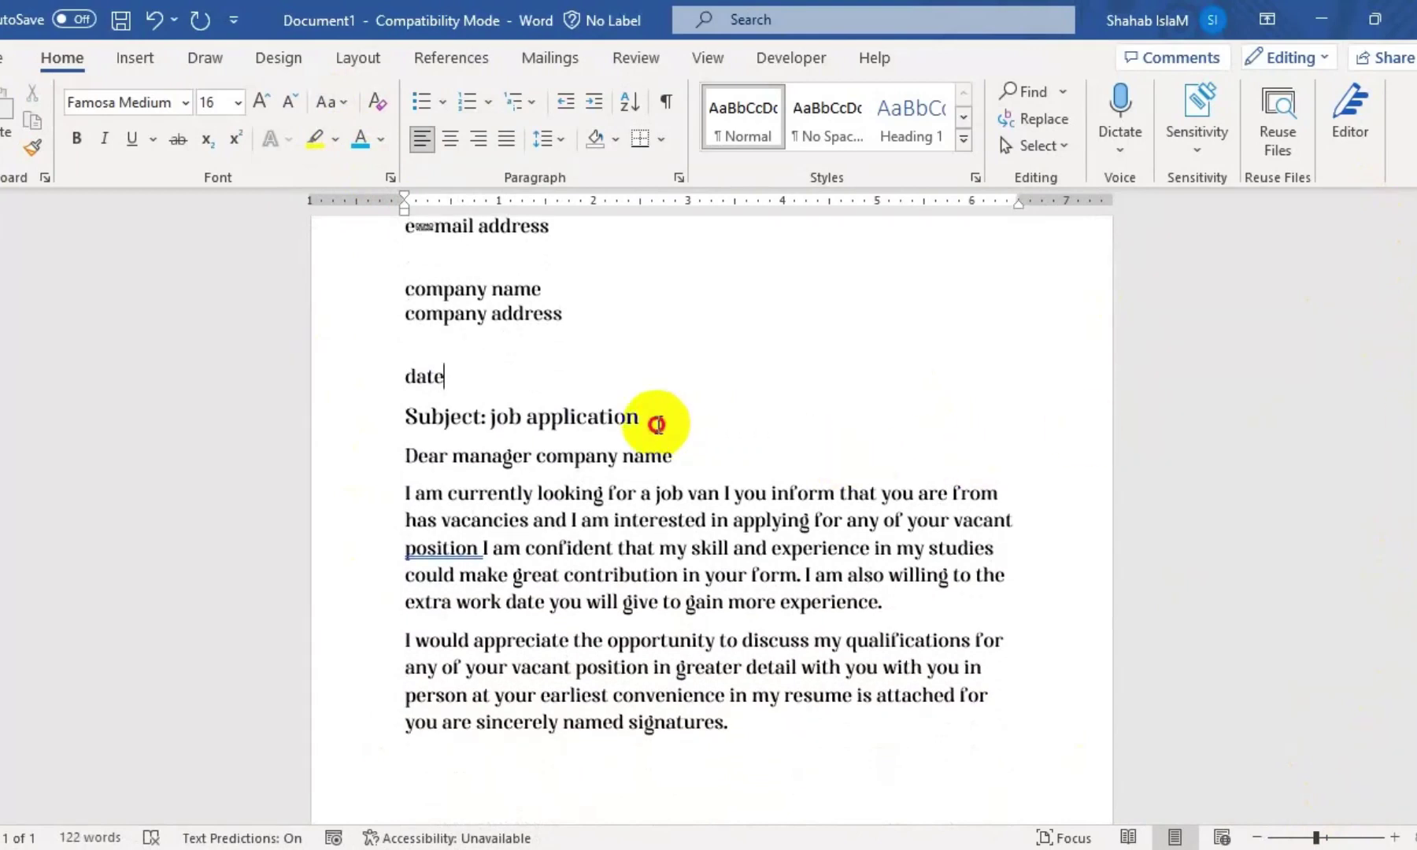
- Make 'Subject: job application' bold at 24 pt and the 'Dear manager company name' greeting bold
{"action": "left_click_drag", "start_coordinate": [652, 419], "coordinate": [402, 429]}
{"action": "left_click", "coordinate": [85, 141]}
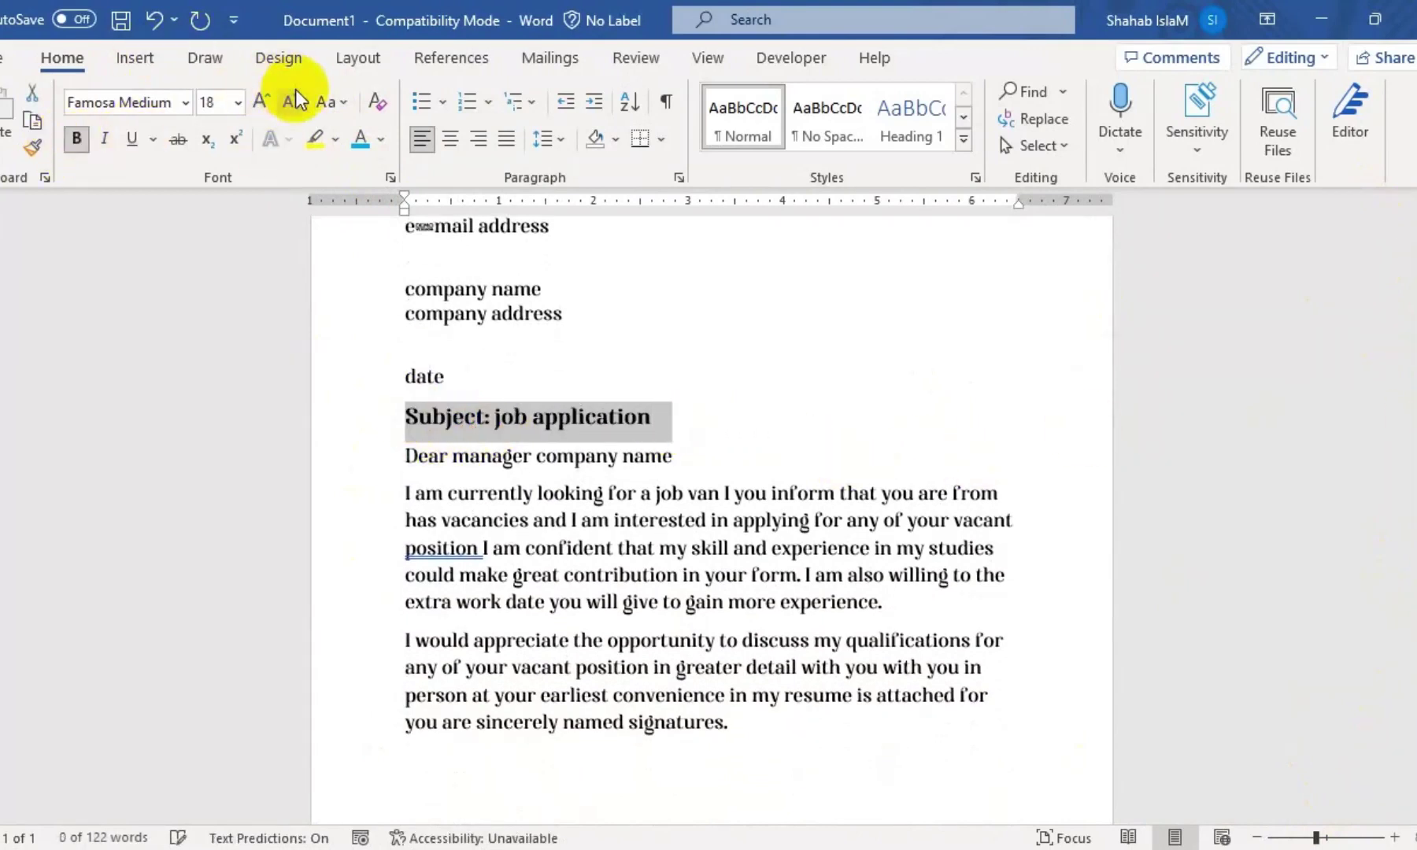
{"action": "left_click", "coordinate": [260, 102]}
{"action": "left_click", "coordinate": [261, 102]}
{"action": "left_click", "coordinate": [261, 102]}
{"action": "left_click_drag", "start_coordinate": [673, 466], "coordinate": [349, 475]}
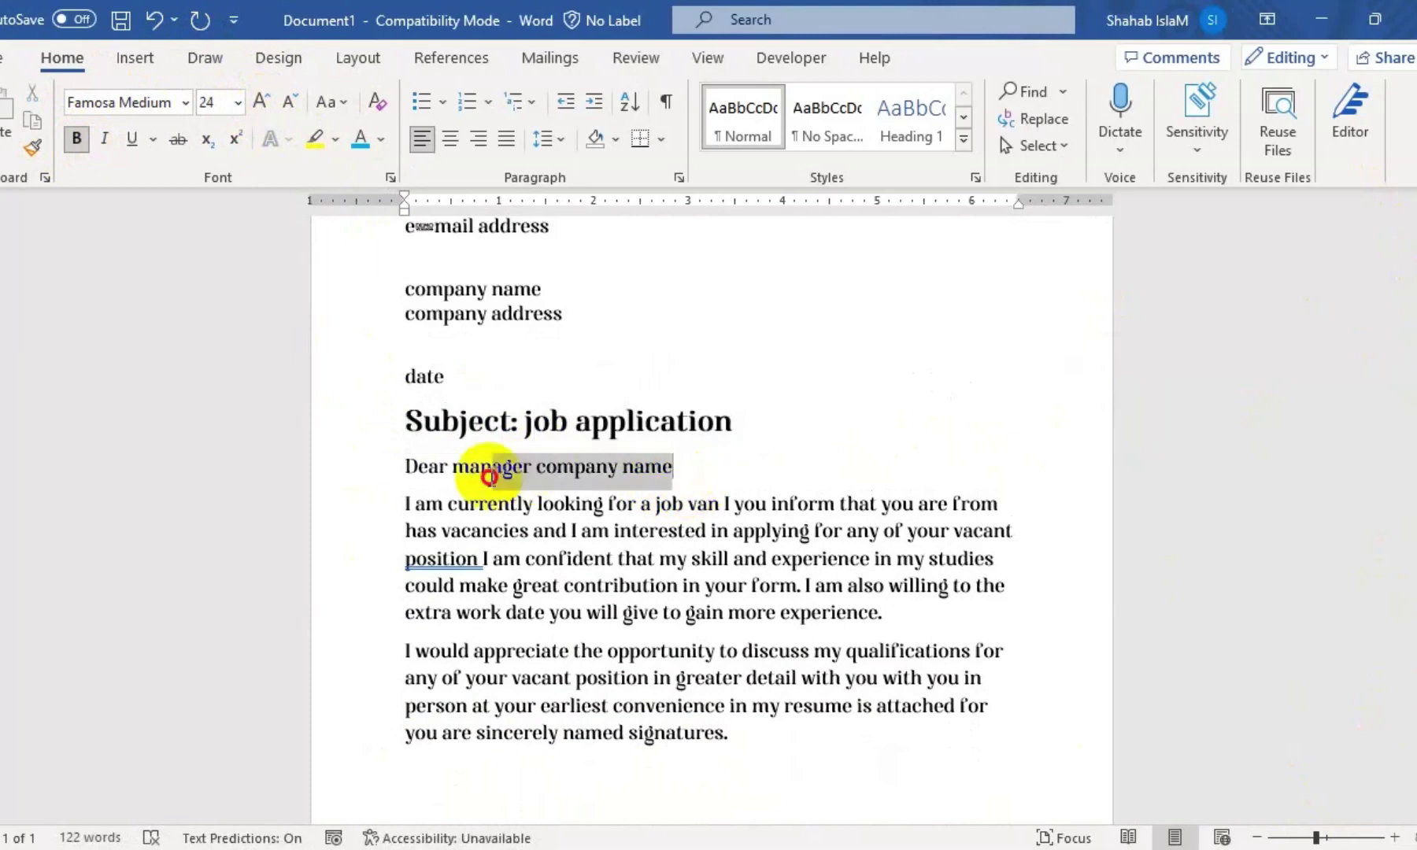
{"action": "left_click", "coordinate": [85, 142]}
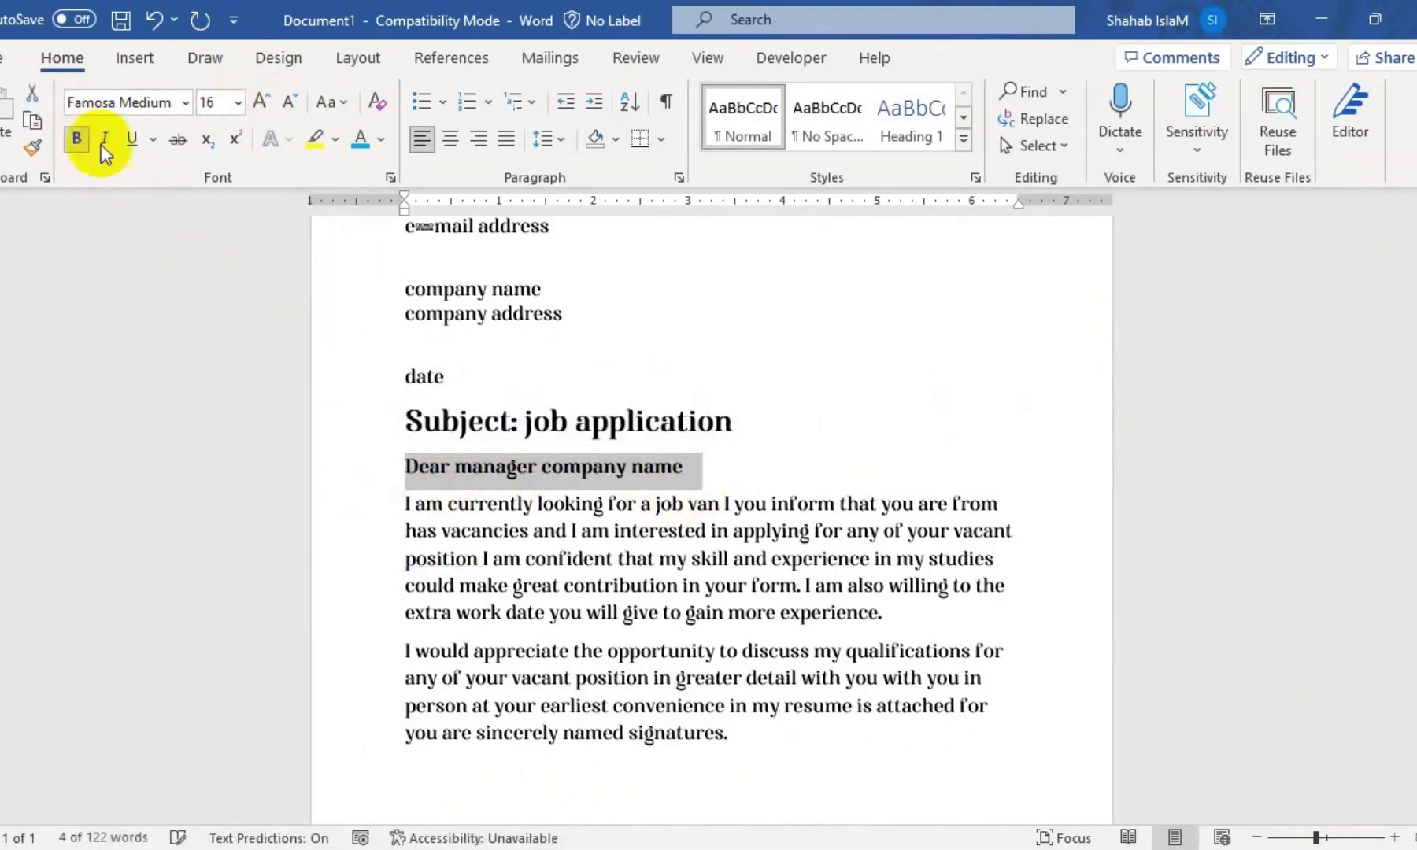
{"action": "left_click", "coordinate": [720, 543]}
- Replace the misspelled 'position' in the first body paragraph with the suggestion 'positions'
{"action": "right_click", "coordinate": [454, 561]}
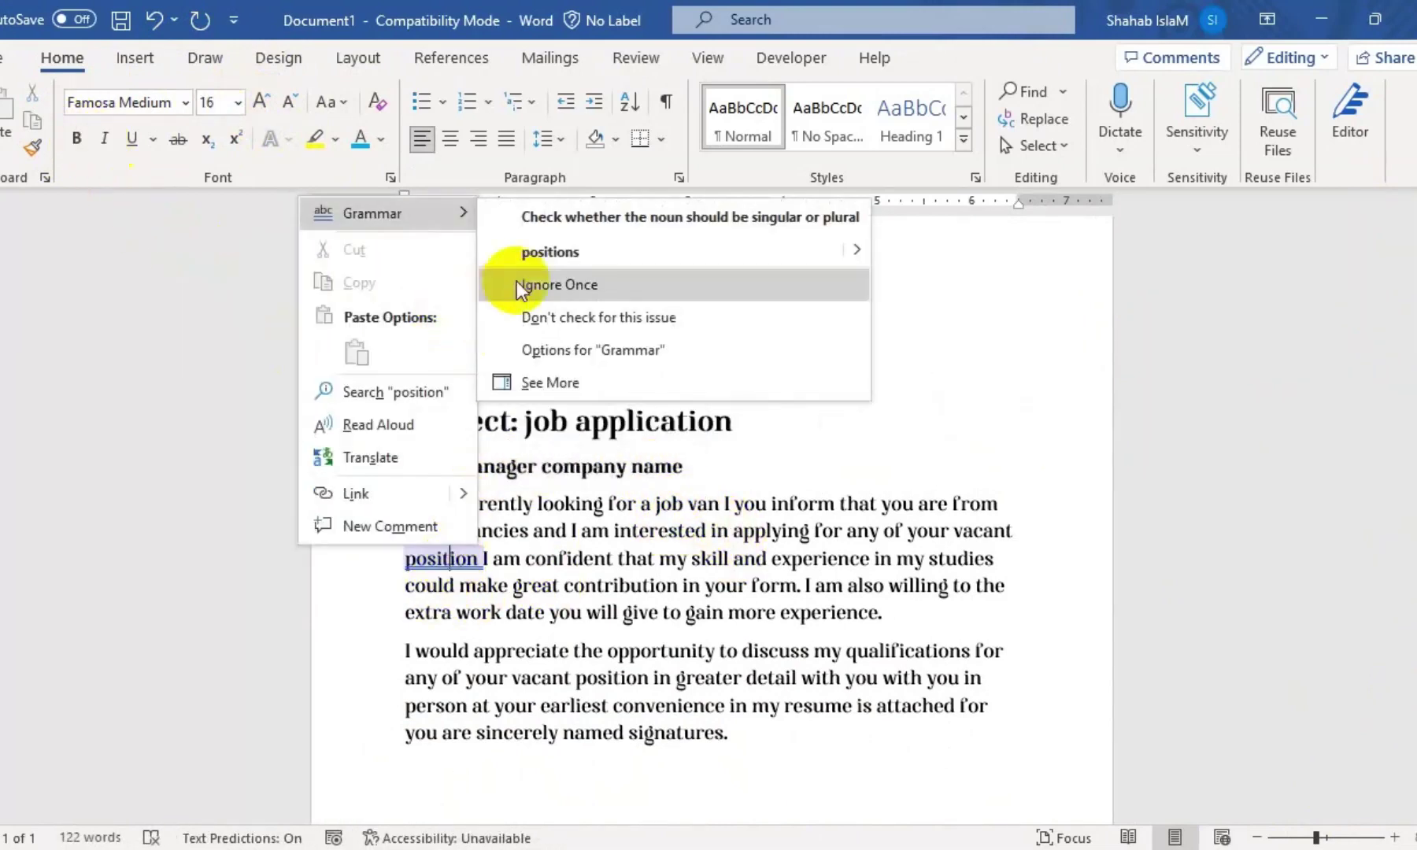
{"action": "left_click", "coordinate": [523, 247]}
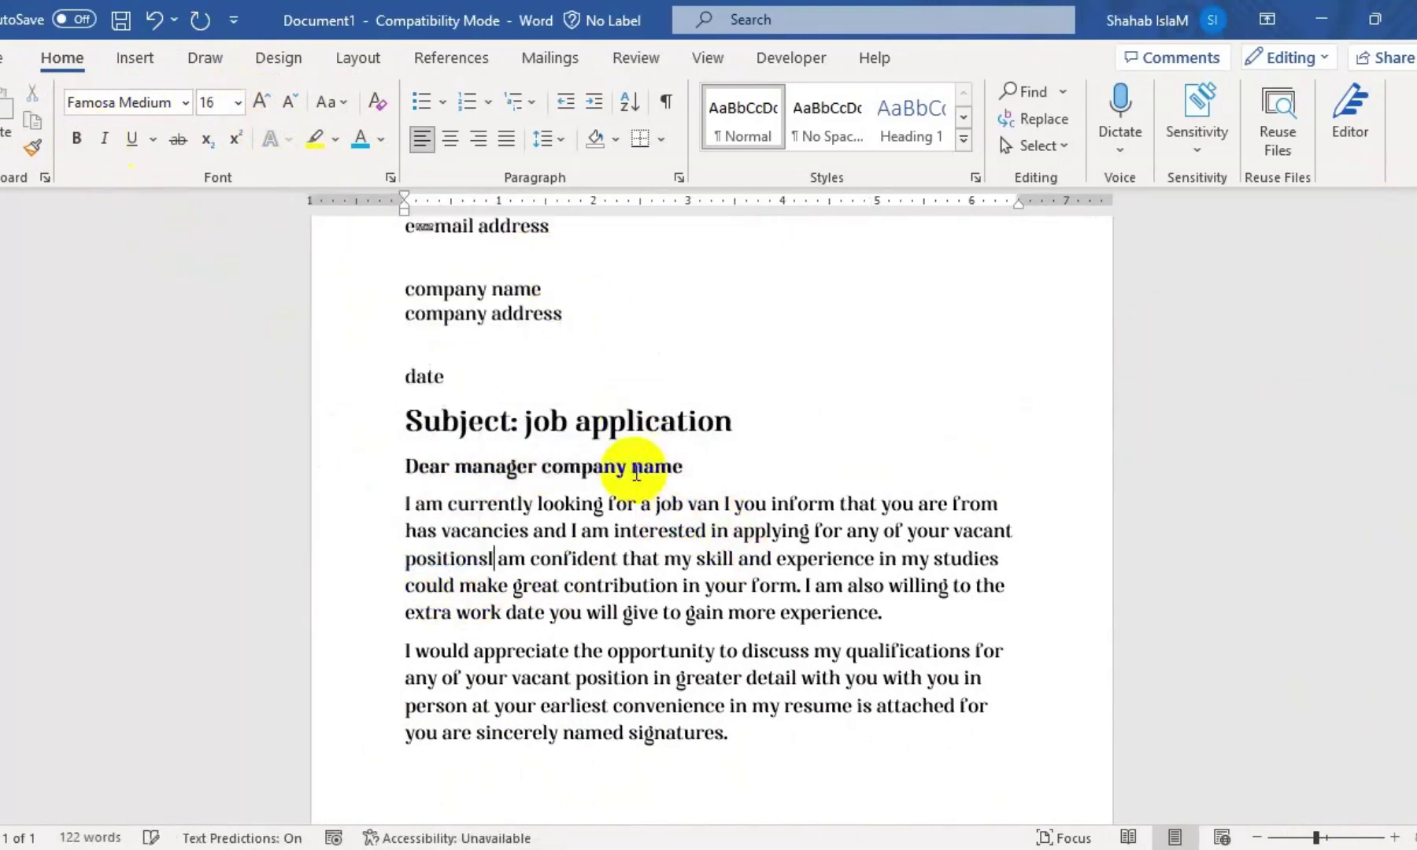
{"action": "right_click", "coordinate": [441, 560]}
{"action": "left_click", "coordinate": [527, 225]}
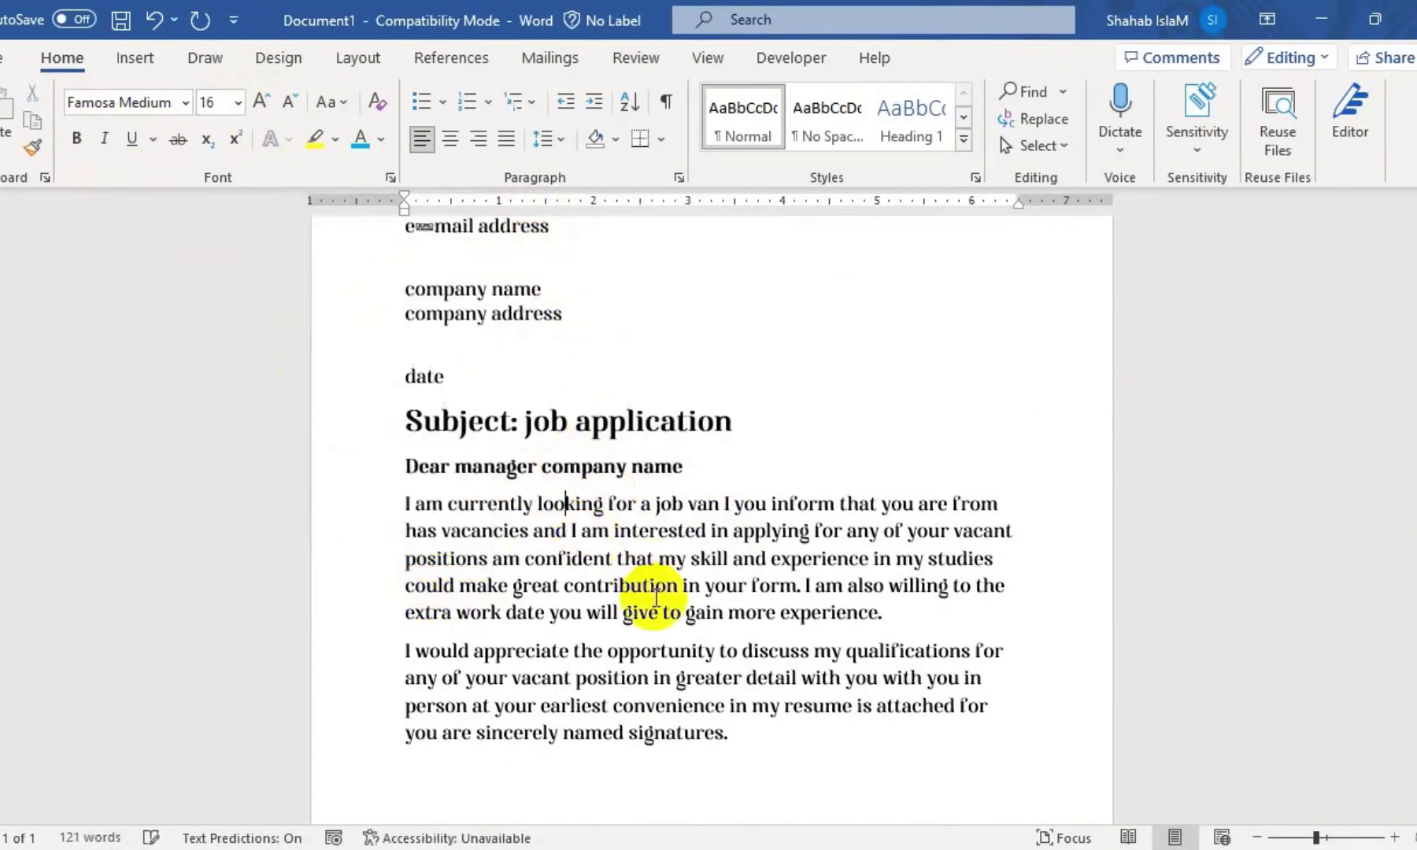
{"action": "left_click", "coordinate": [667, 650]}
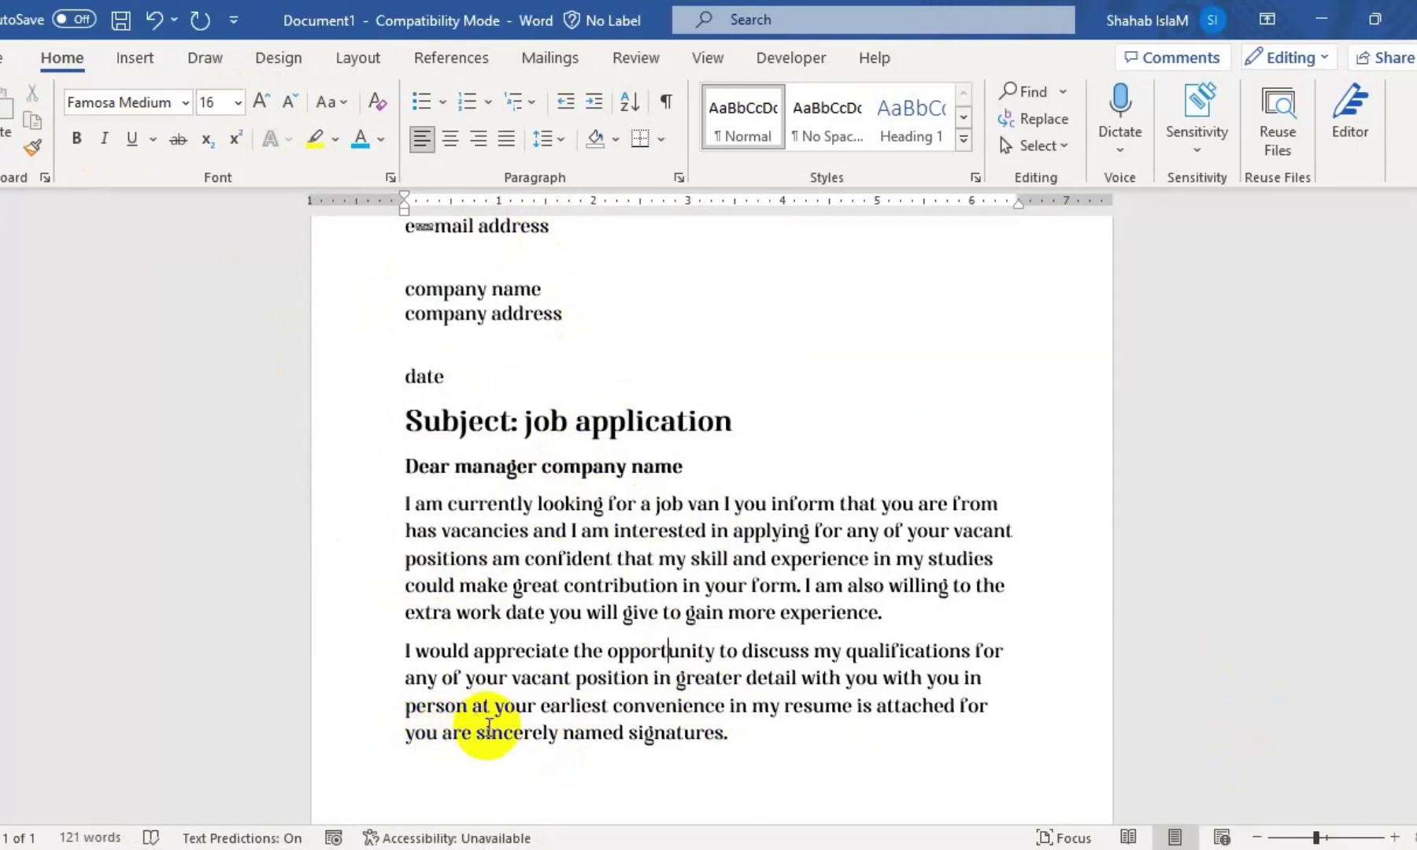
- Replace 'are' with 'r Review.' so the second paragraph ends 'your Review.'
{"action": "left_click", "coordinate": [406, 733]}
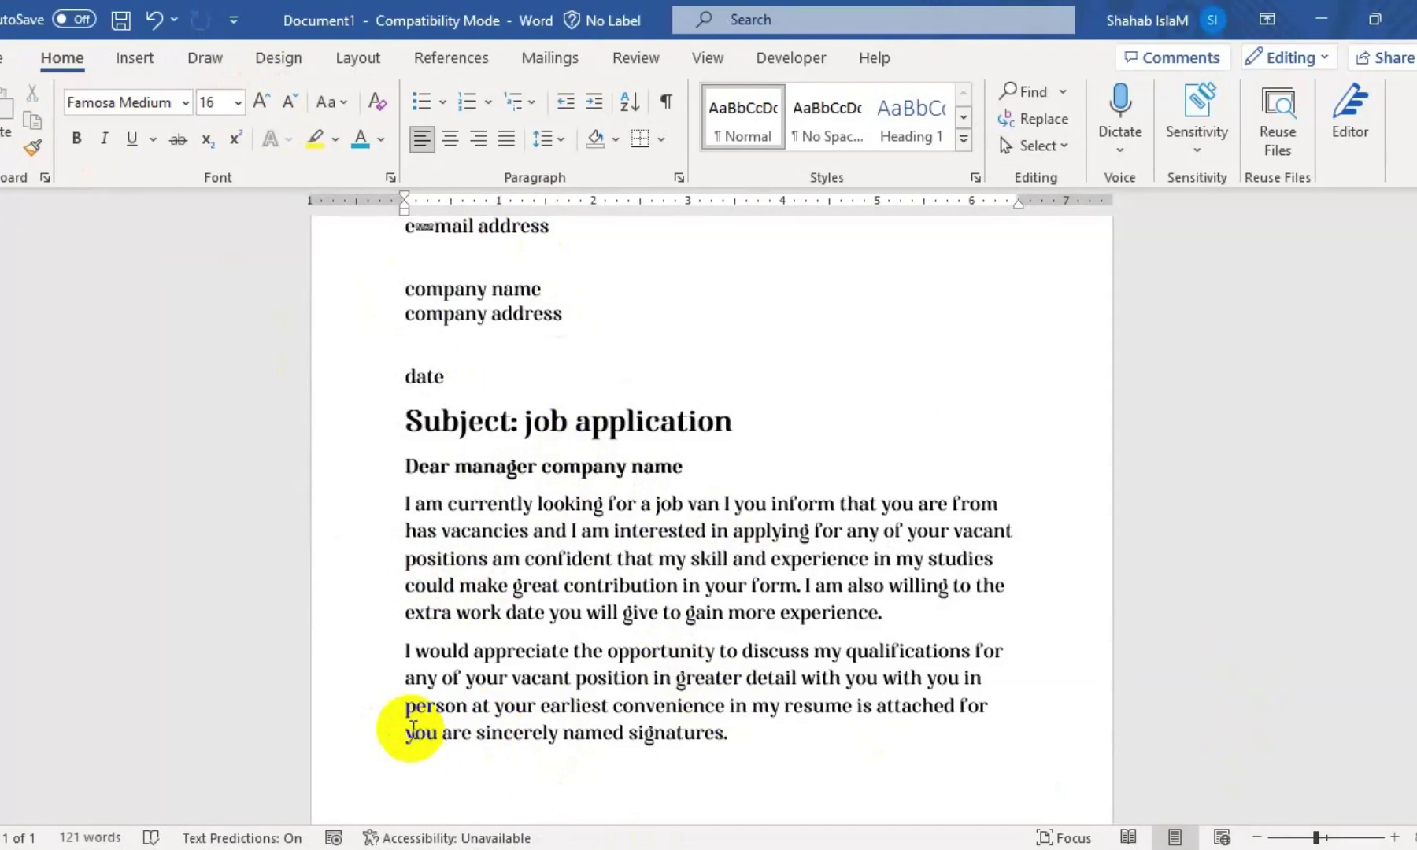
{"action": "double_click", "coordinate": [464, 734]}
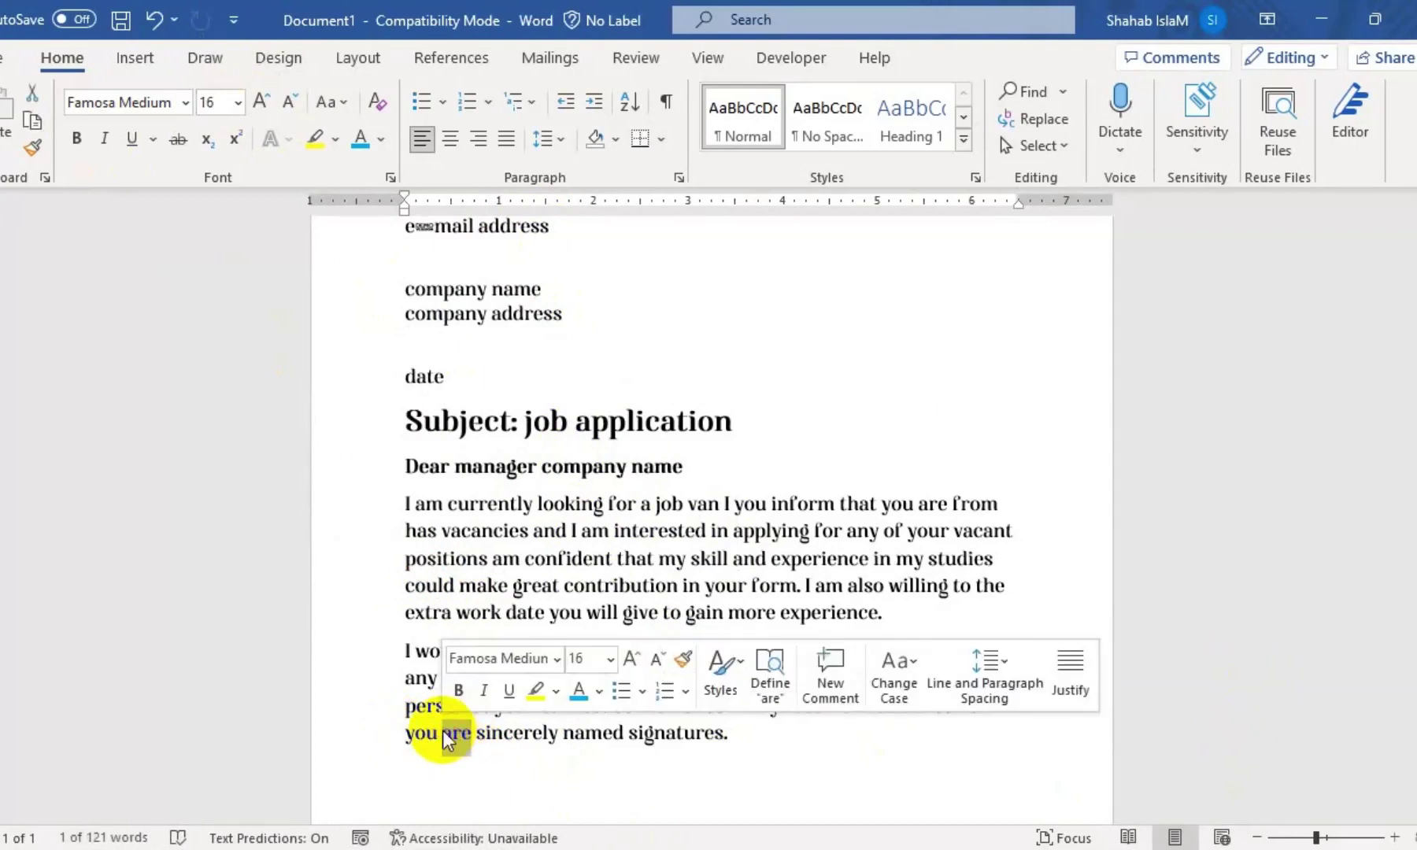
{"action": "key", "text": "BackSpace"}
{"action": "type", "text": "r "}
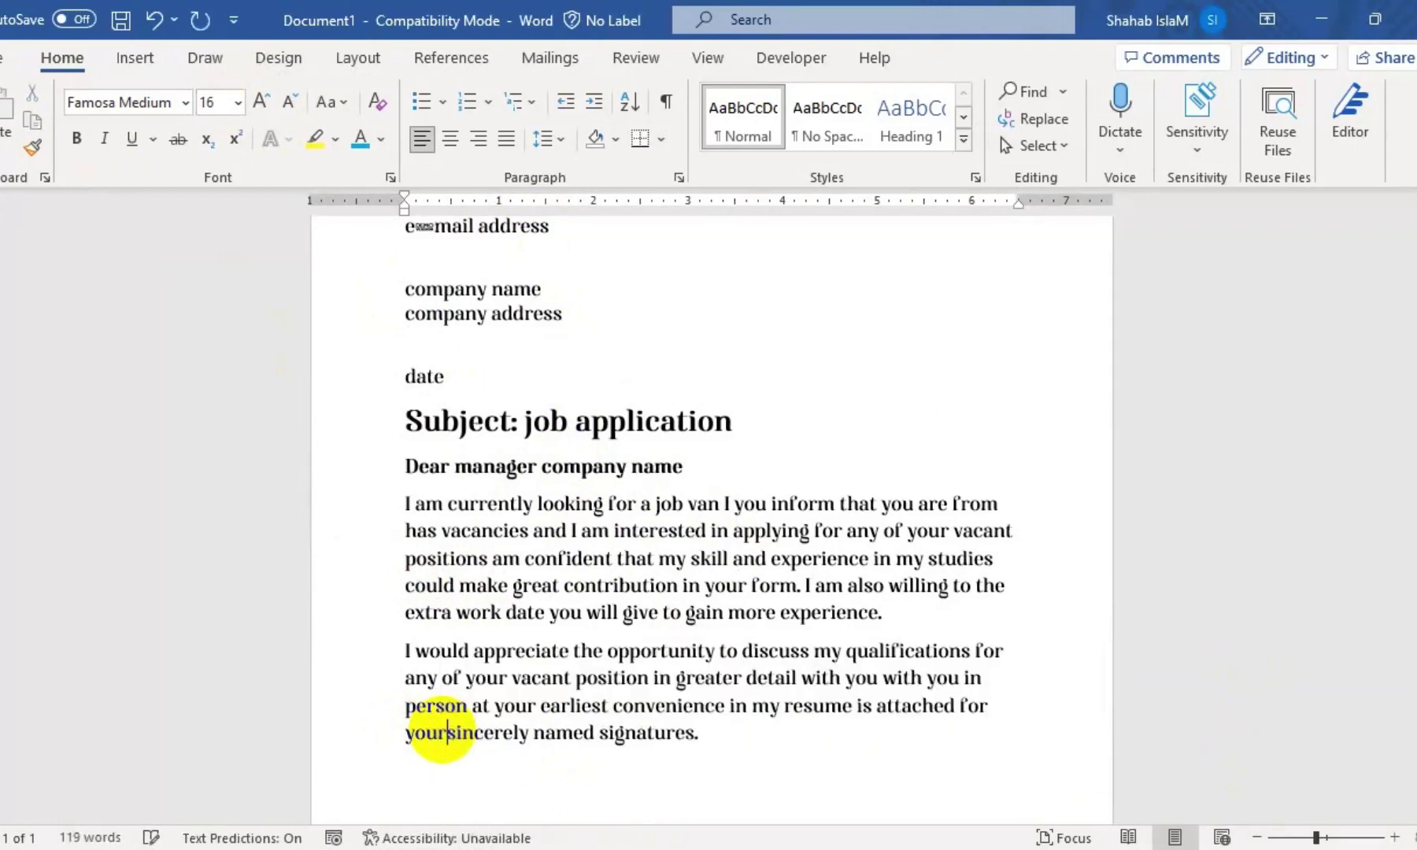
{"action": "type", "text": "Review"}
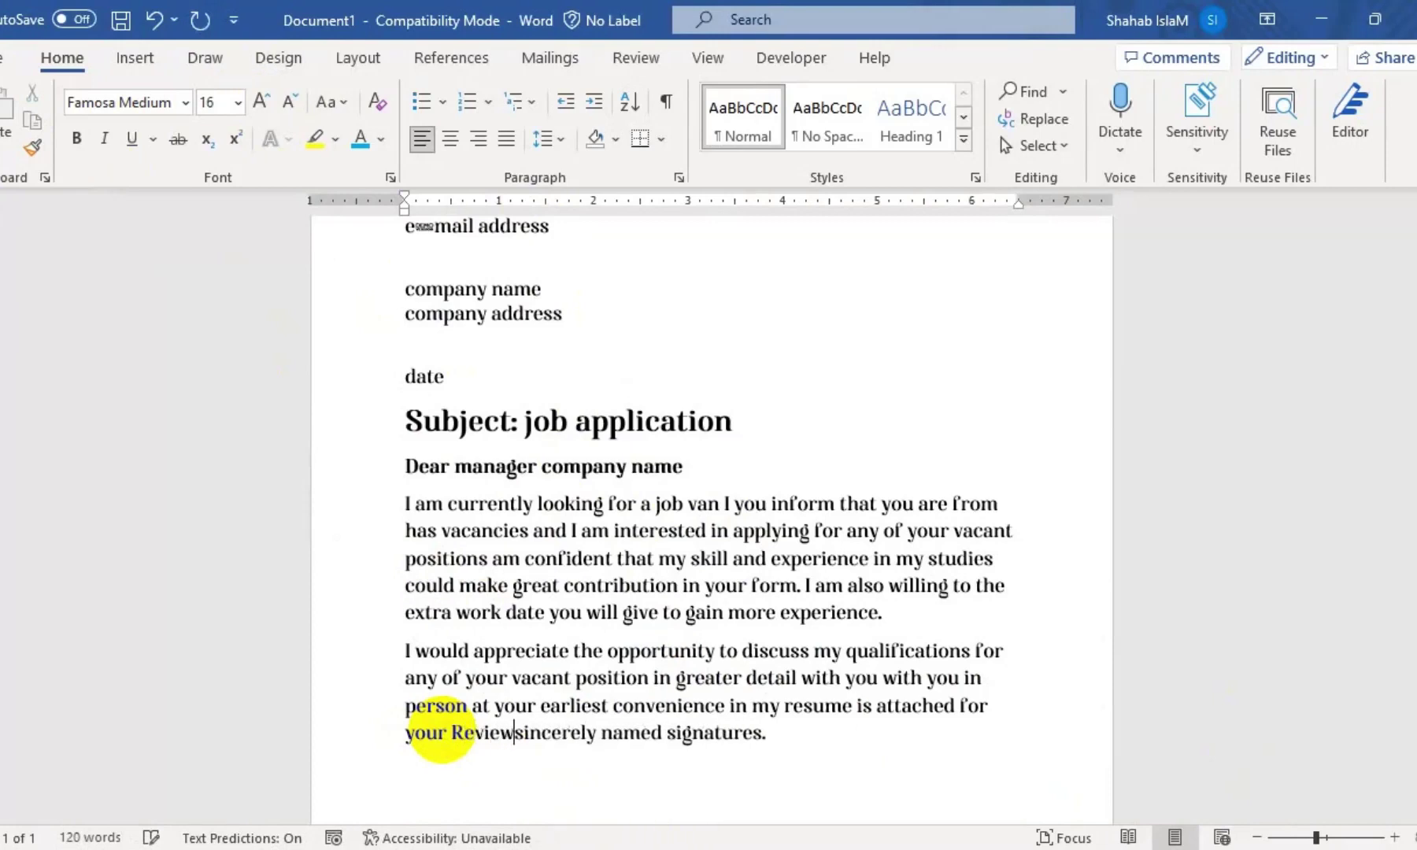
{"action": "type", "text": "."}
- Put 'sincerely', 'named' and 'signatures:' on separate lines and add a '_______' signature line
{"action": "key", "text": "Return"}
{"action": "key", "text": "Return"}
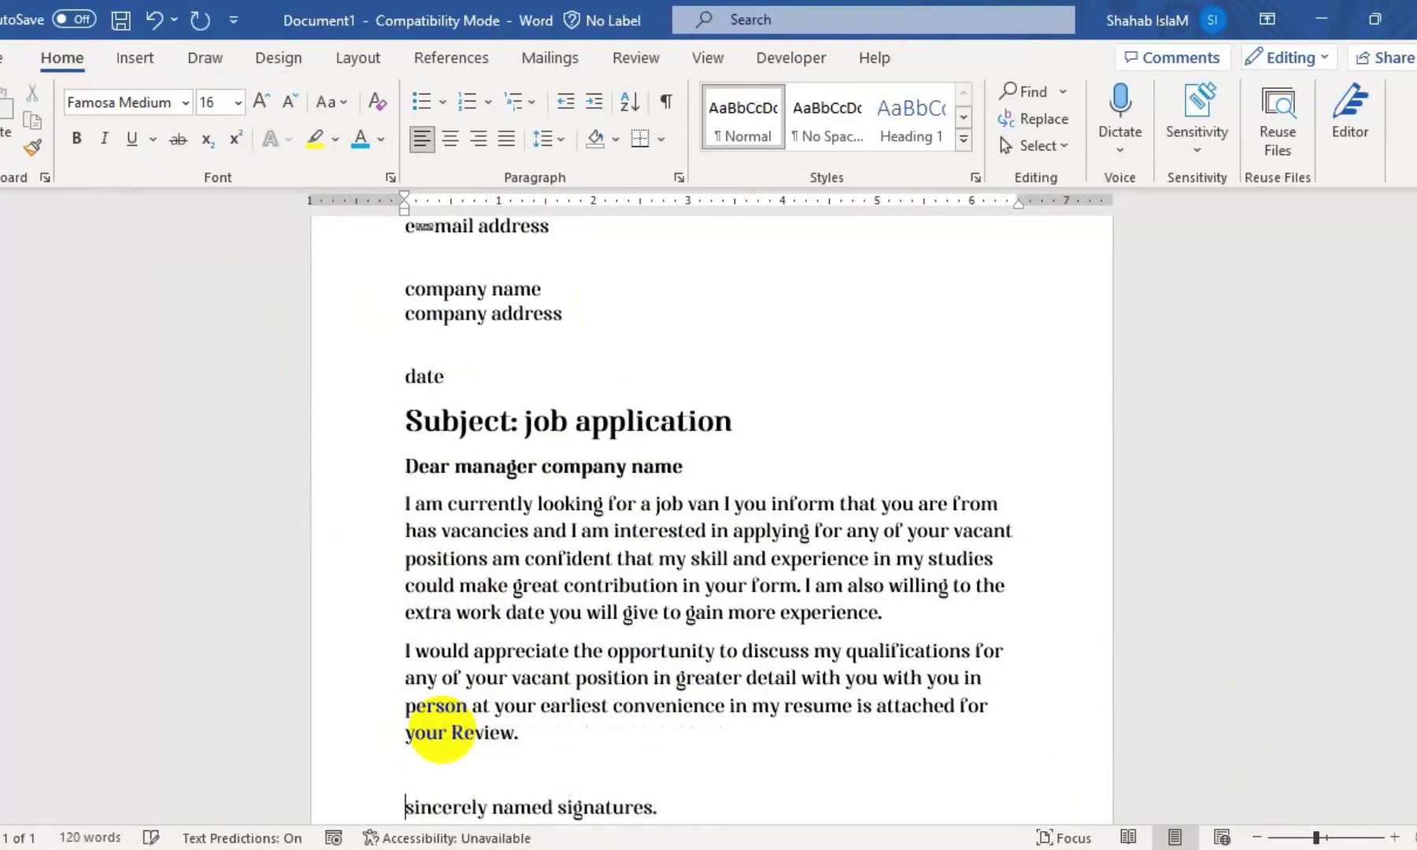
{"action": "key", "text": "End"}
{"action": "key", "text": "Return"}
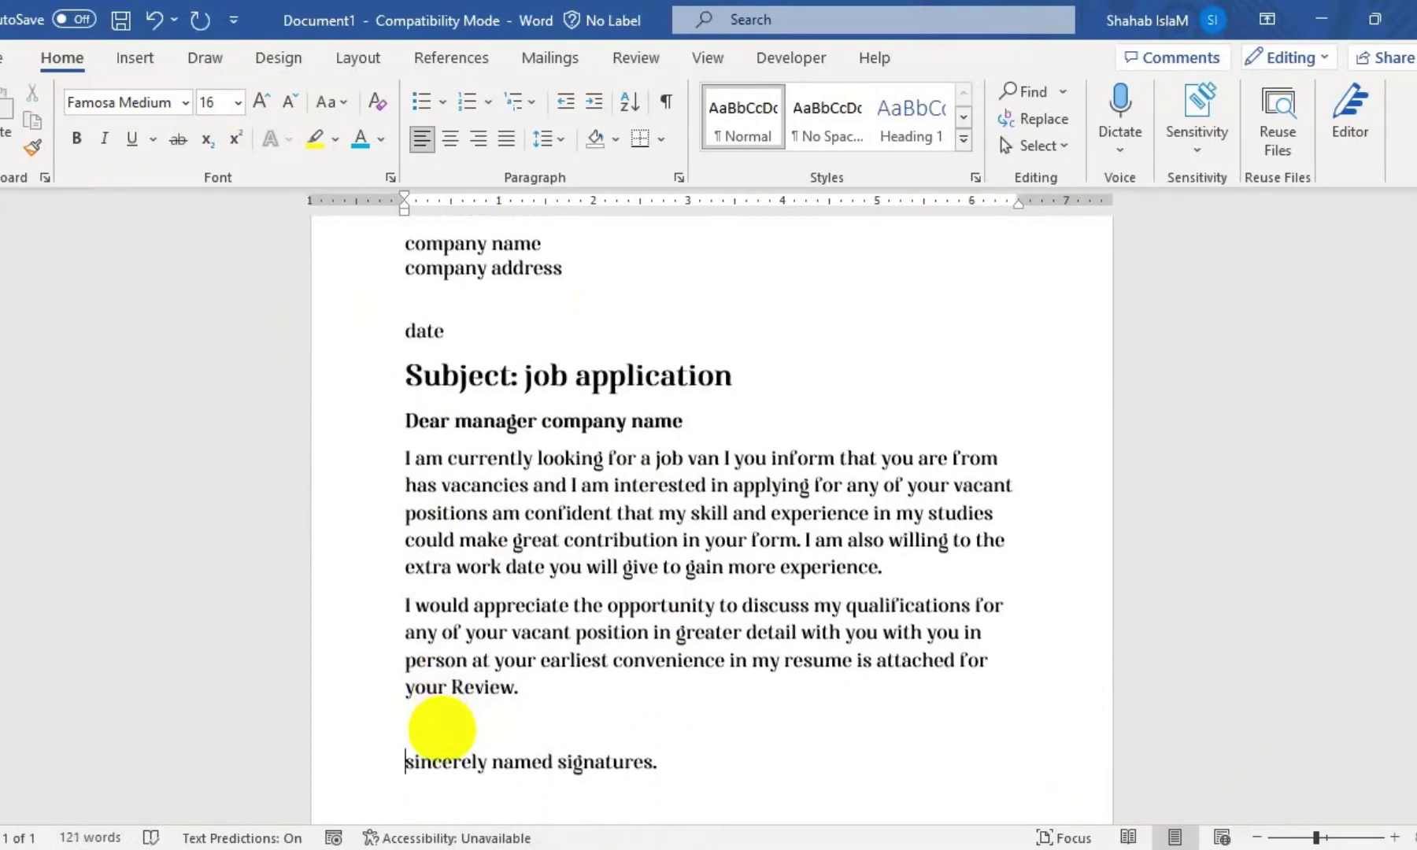
{"action": "left_click", "coordinate": [486, 758]}
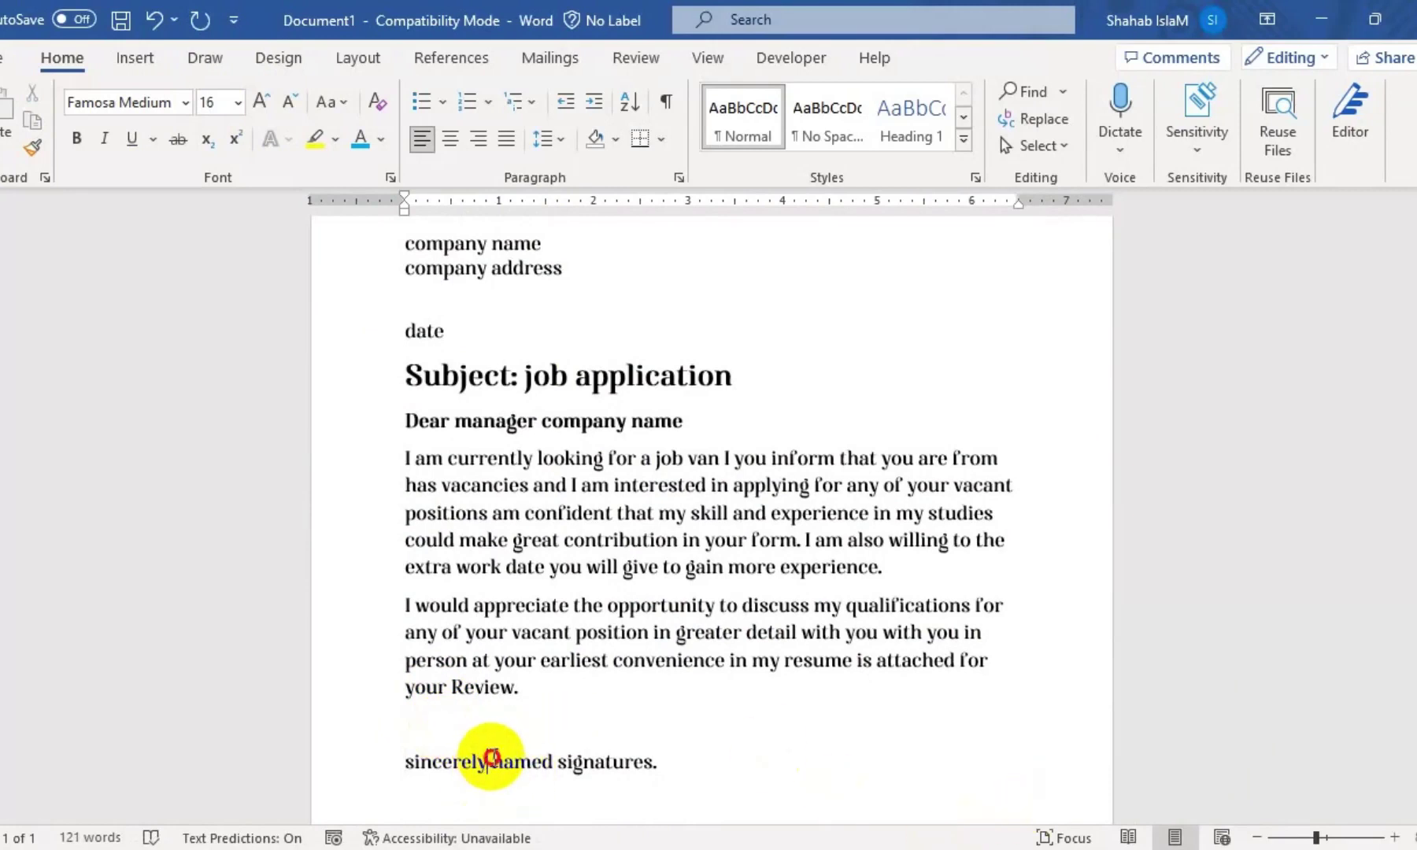
{"action": "key", "text": "Return"}
{"action": "key", "text": "Return"}
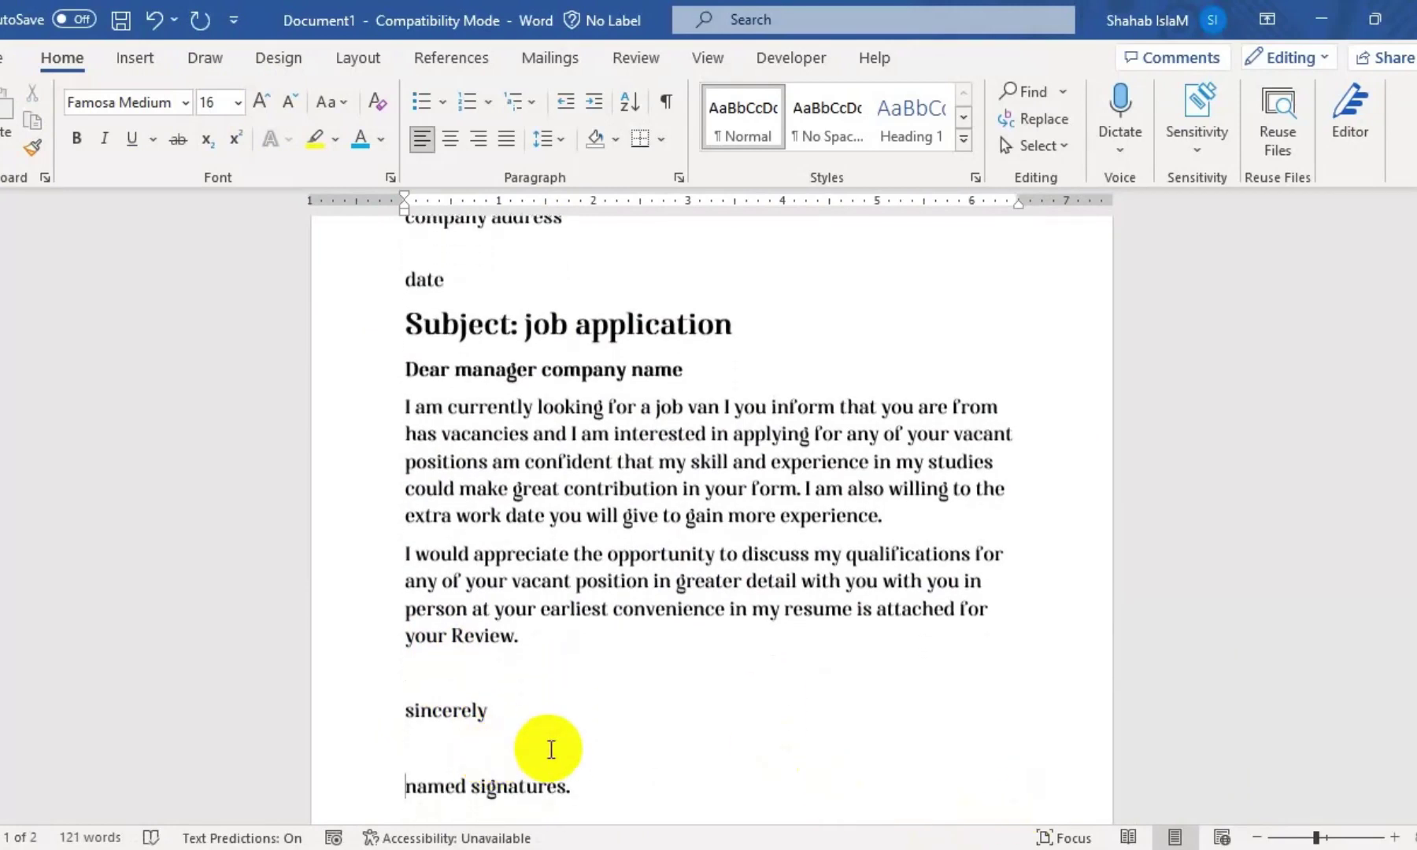
{"action": "left_click", "coordinate": [471, 786]}
{"action": "key", "text": "Return"}
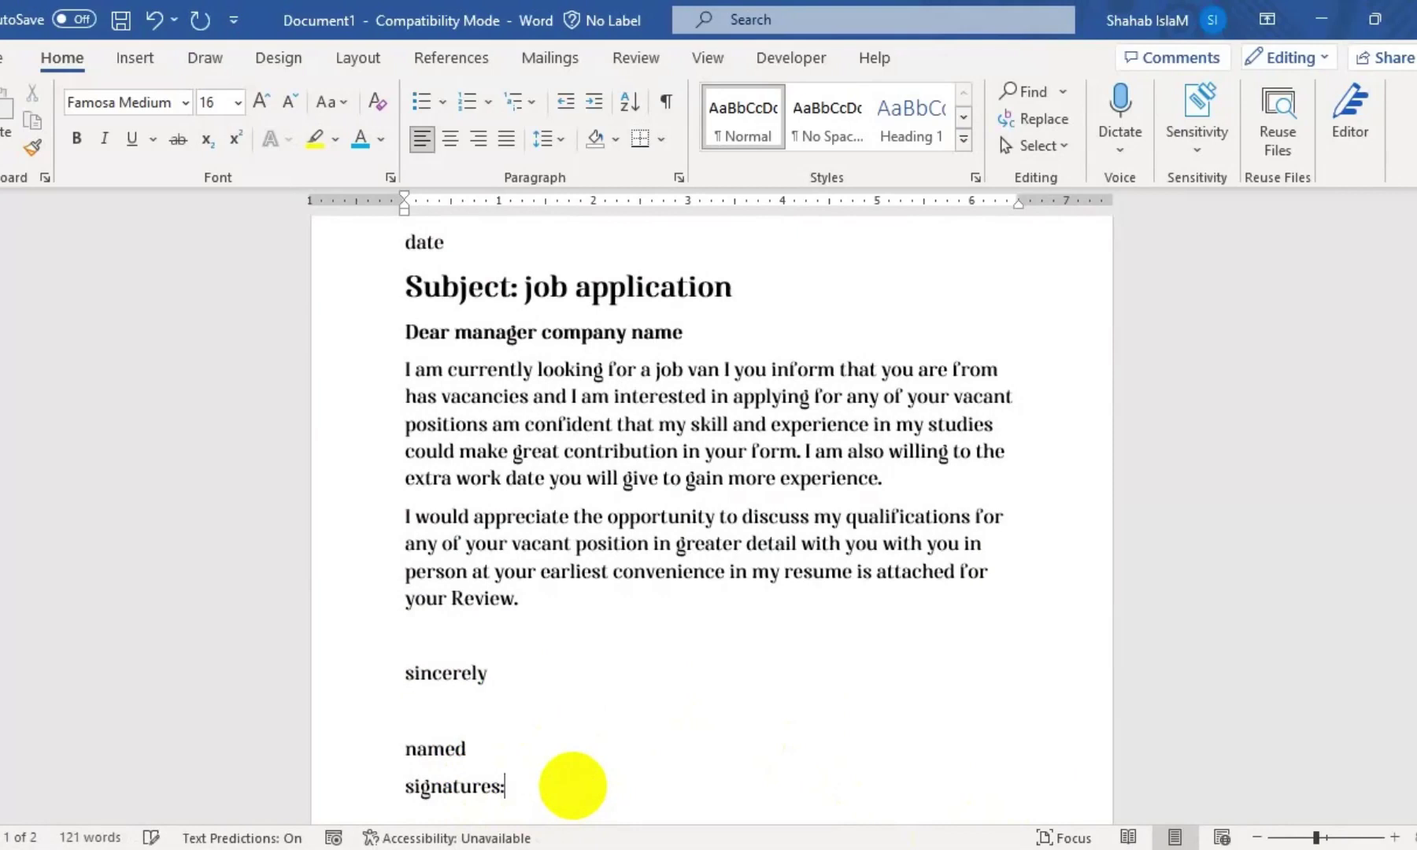
{"action": "type", "text": "_______"}
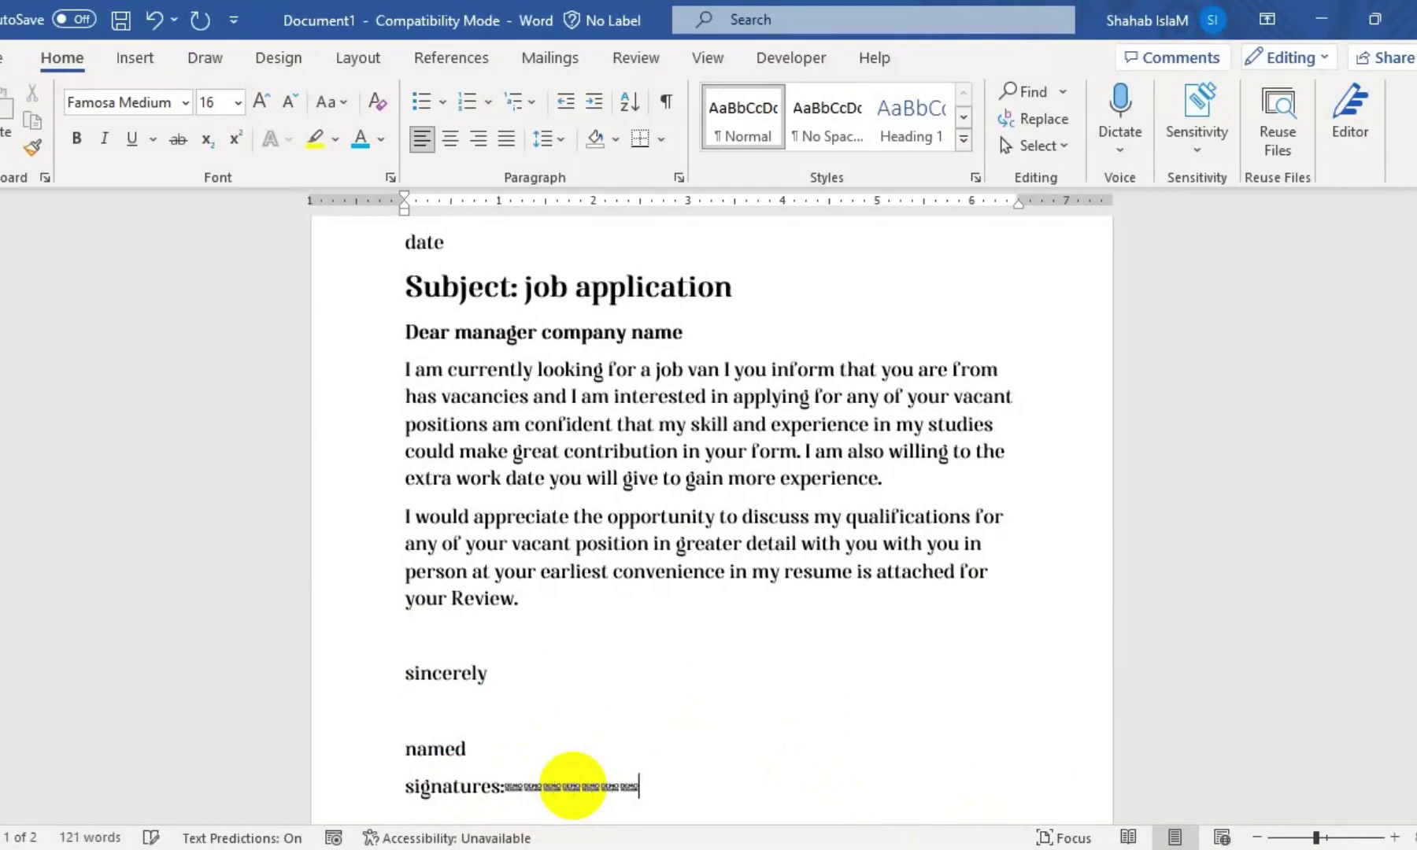
{"action": "key", "text": "shift+Left"}
{"action": "key", "text": "shift+Left"}
{"action": "key", "text": "shift+Left"}
{"action": "key", "text": "shift+Left"}
{"action": "key", "text": "shift+Left"}
{"action": "key", "text": "shift+Left"}
{"action": "key", "text": "shift+Left"}
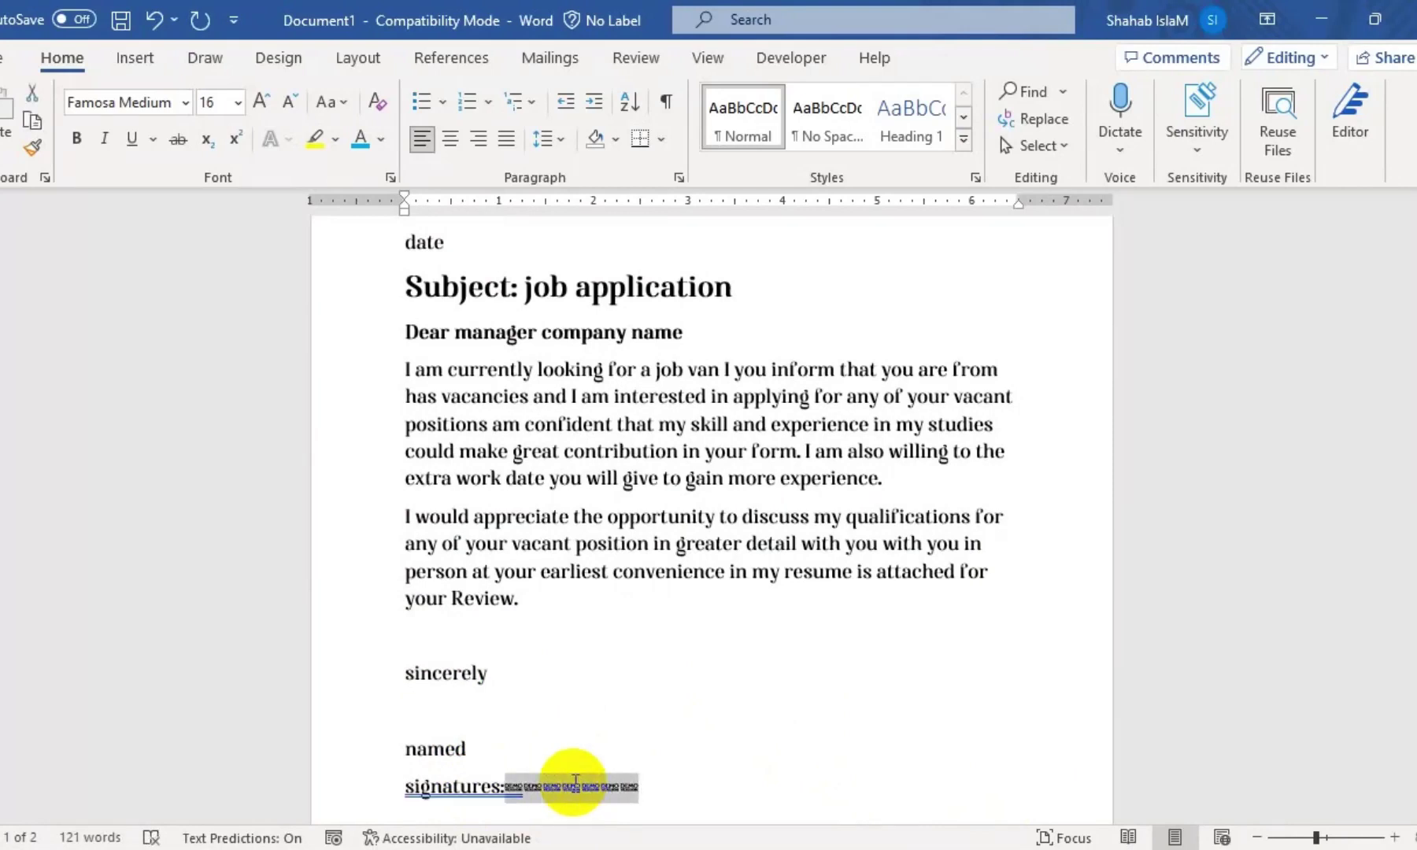
- Set the selected underscore signature line to Calibri Light
{"action": "left_click", "coordinate": [187, 103]}
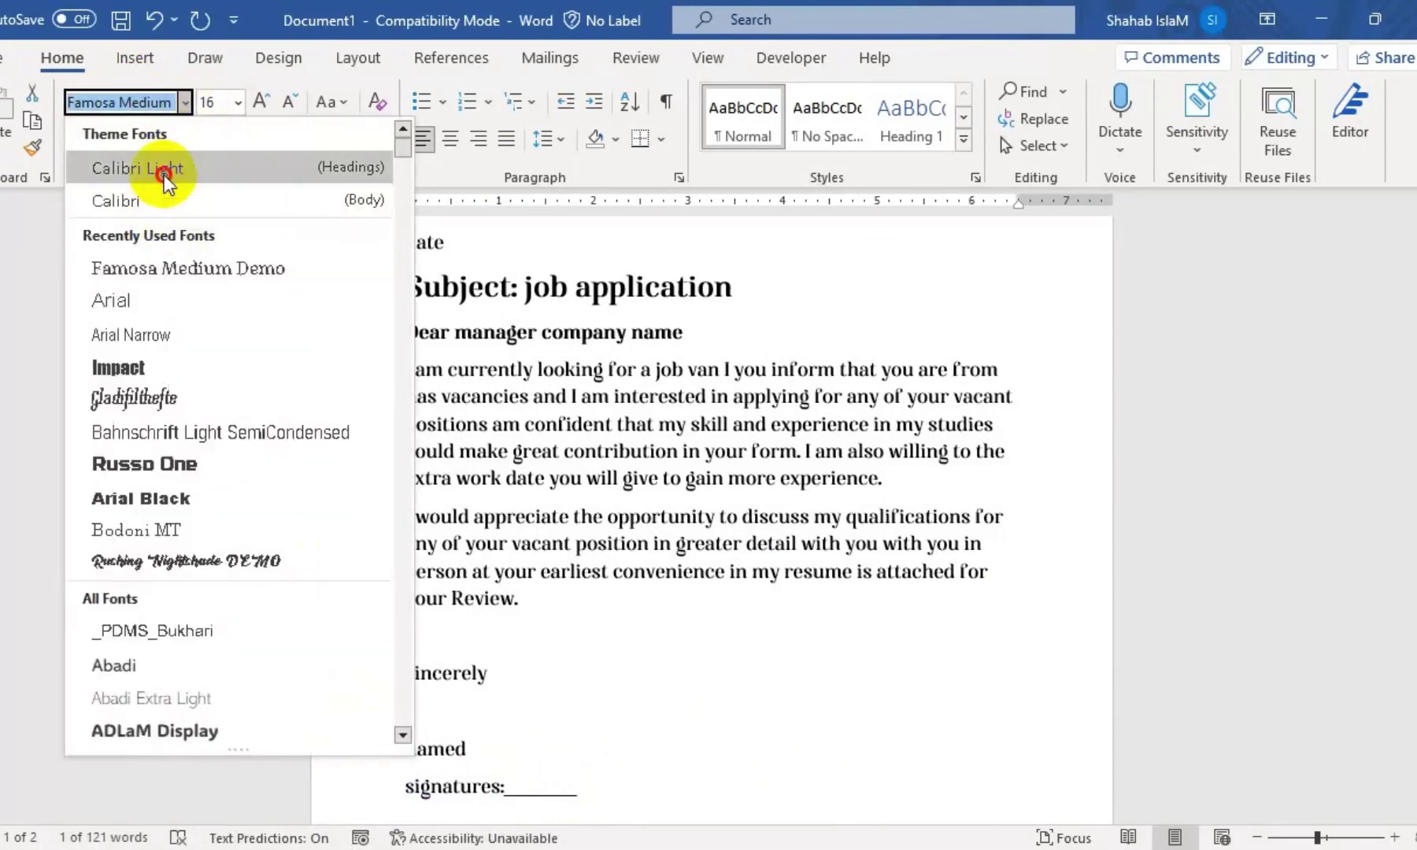
{"action": "left_click", "coordinate": [163, 175]}
{"action": "type", "text": "++"}
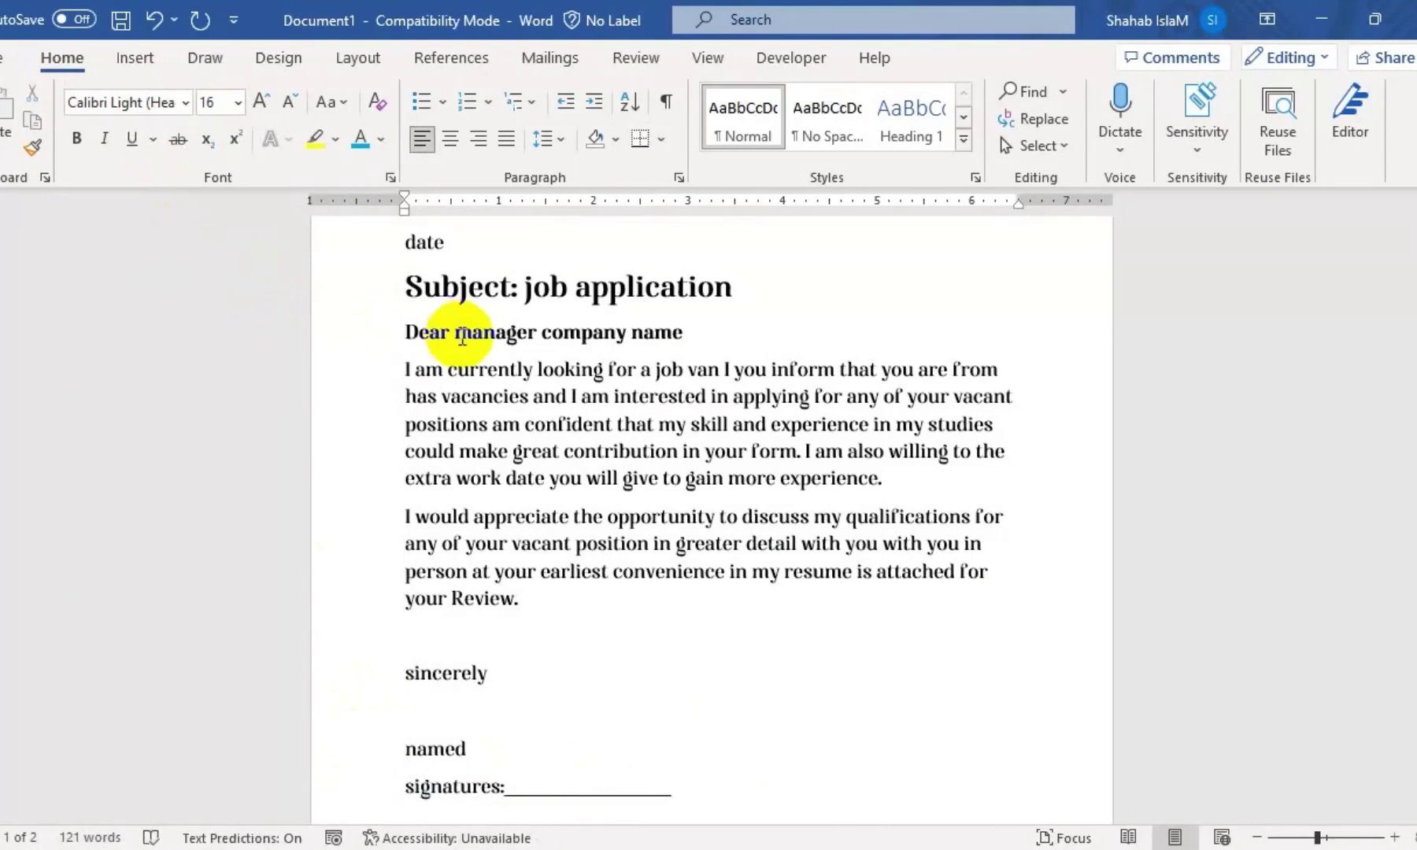
- Add two empty paragraphs above the body text, then delete them to restore the spacing
{"action": "left_click", "coordinate": [602, 370]}
{"action": "left_click", "coordinate": [772, 369]}
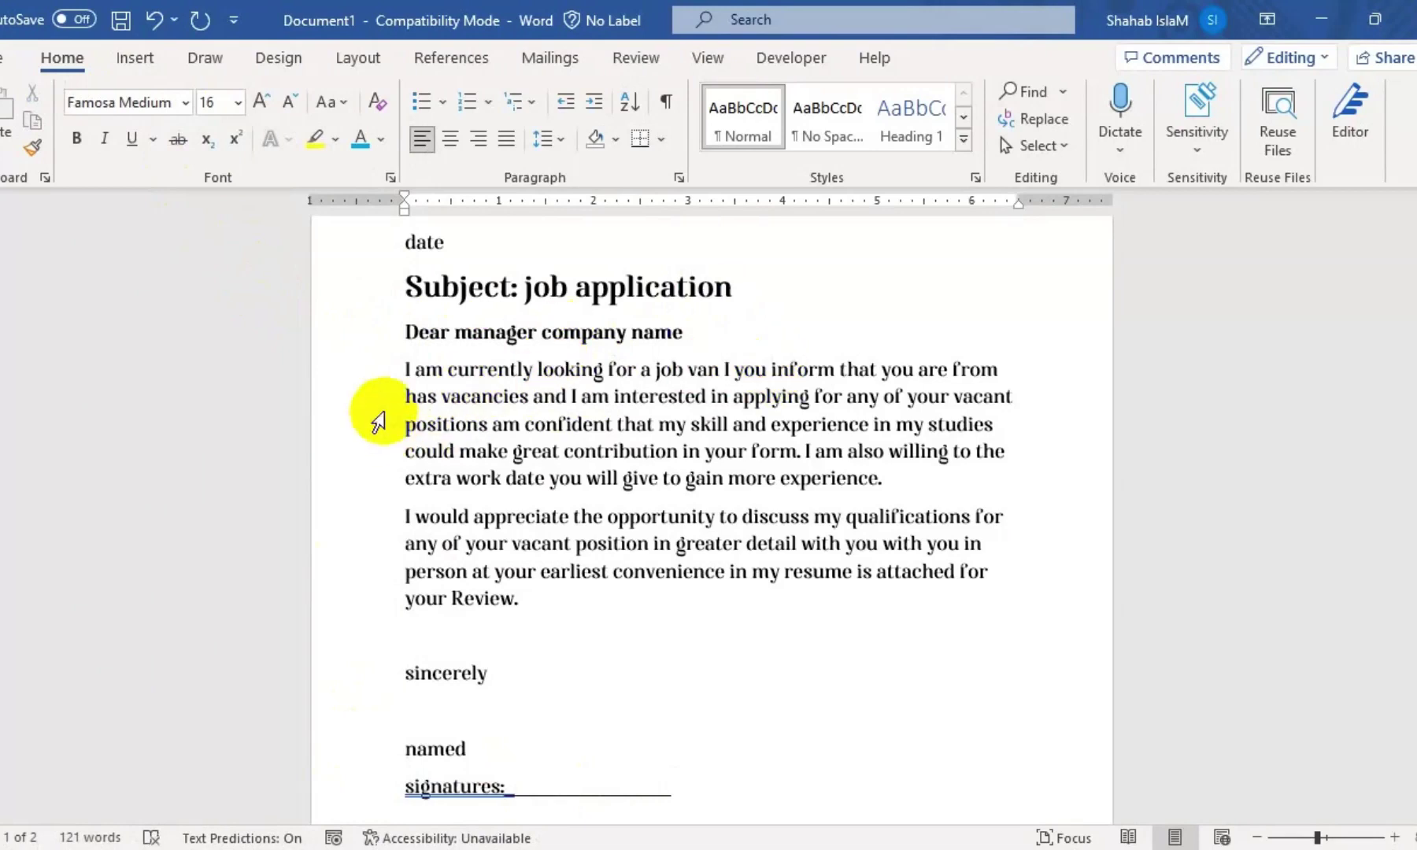
{"action": "left_click", "coordinate": [407, 370]}
{"action": "key", "text": "Return"}
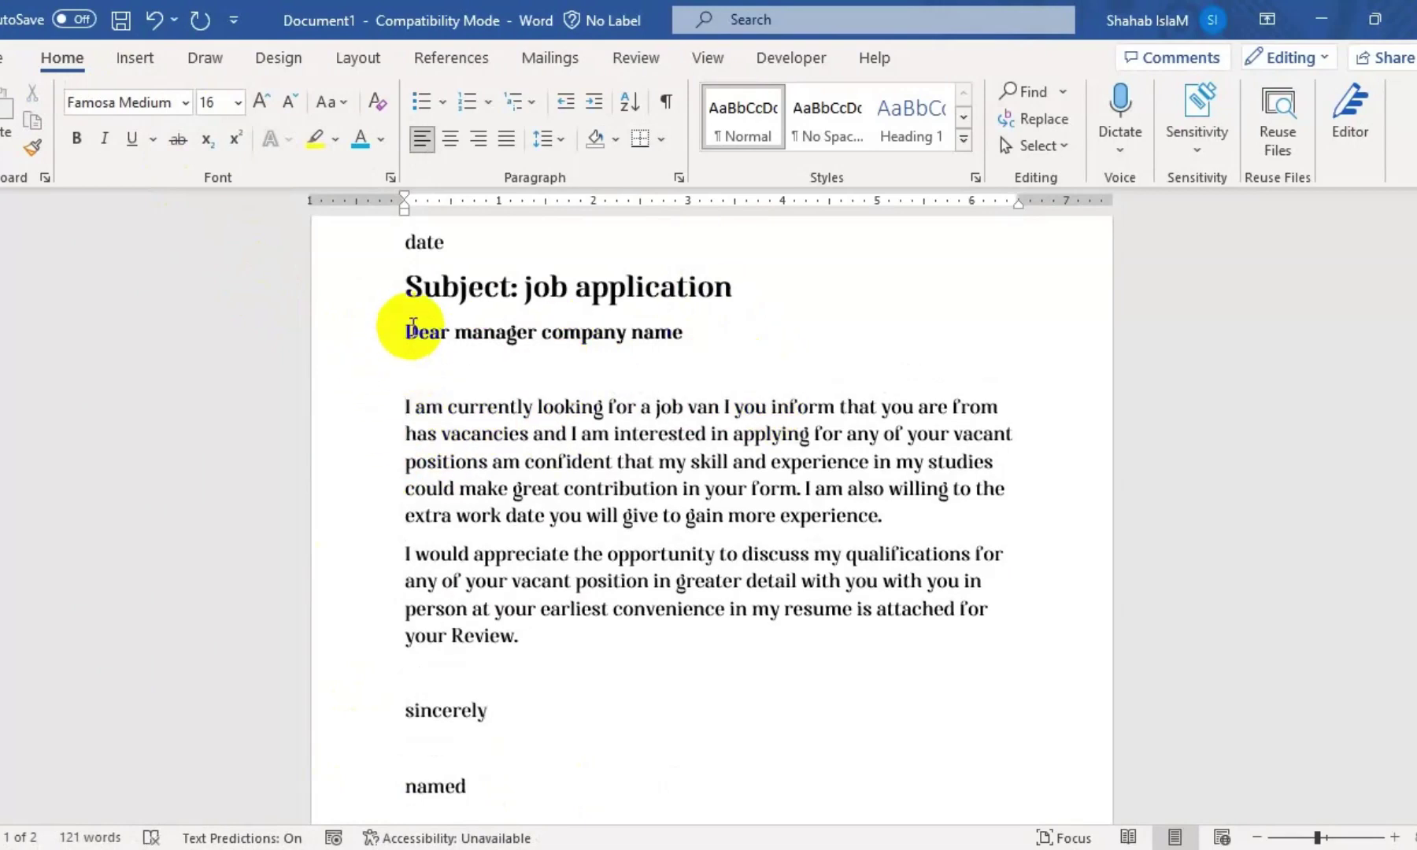
{"action": "key", "text": "Return"}
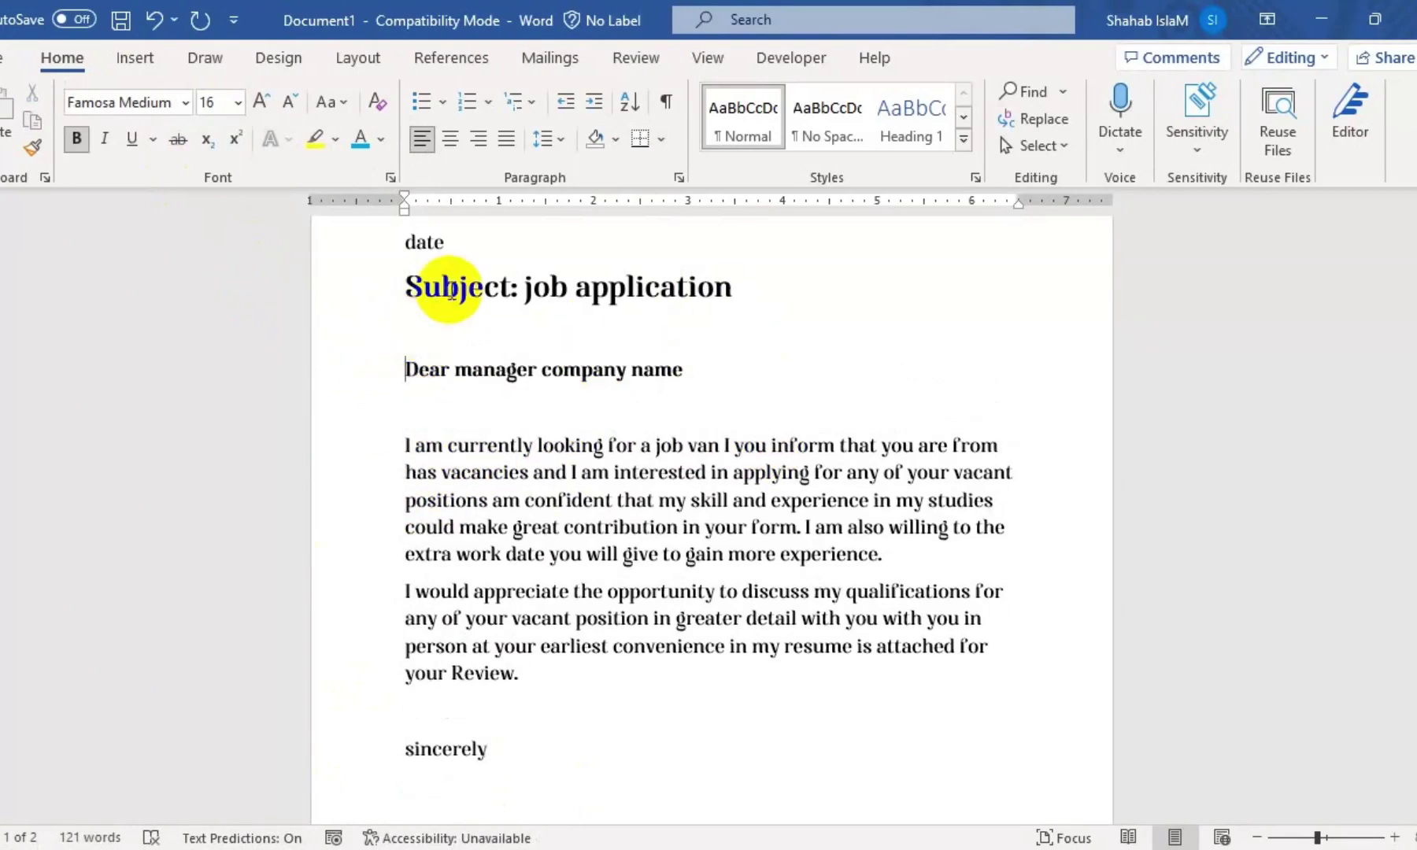
{"action": "key", "text": "BackSpace"}
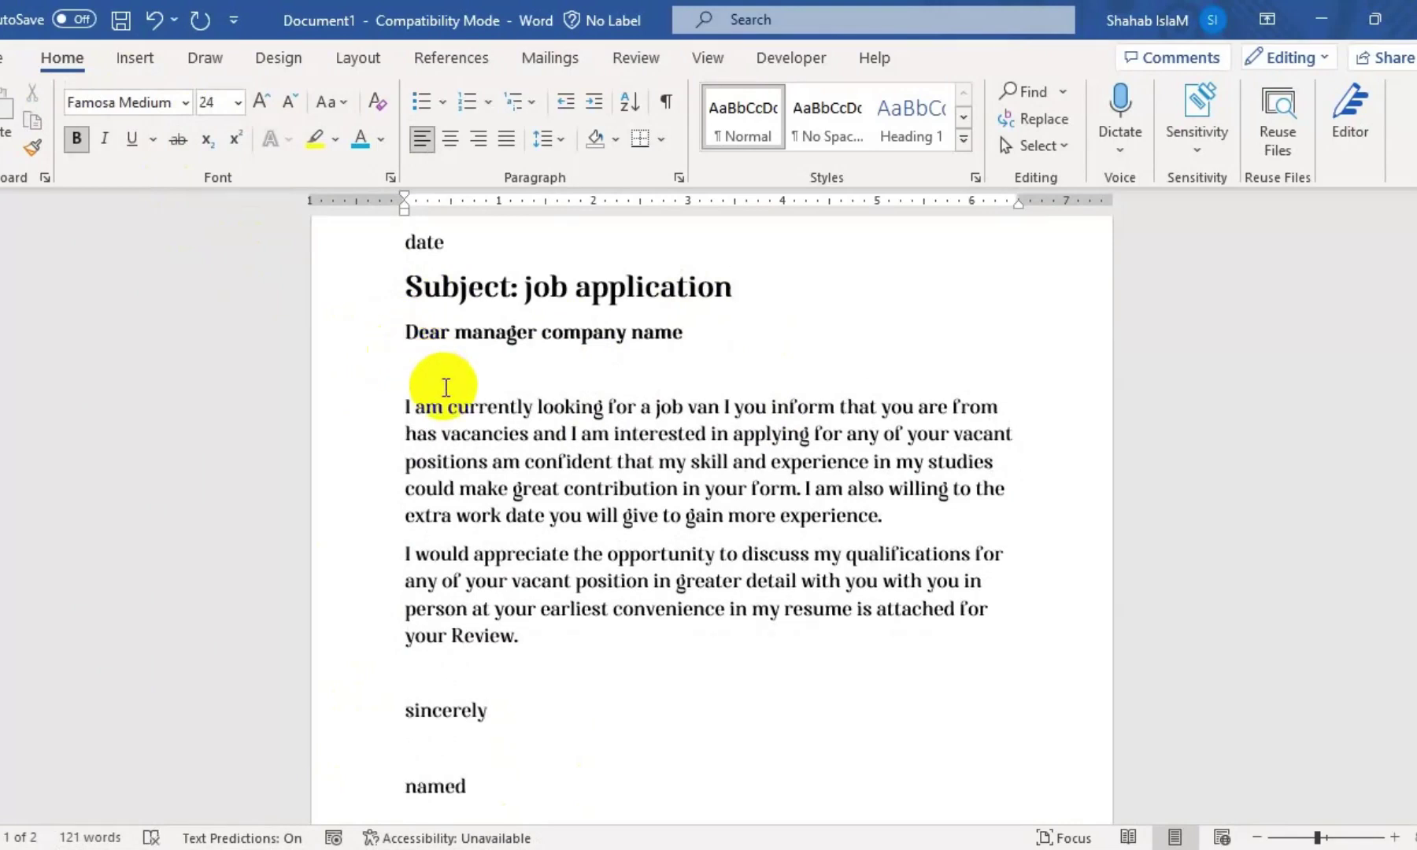
{"action": "left_click", "coordinate": [449, 380]}
{"action": "key", "text": "BackSpace"}
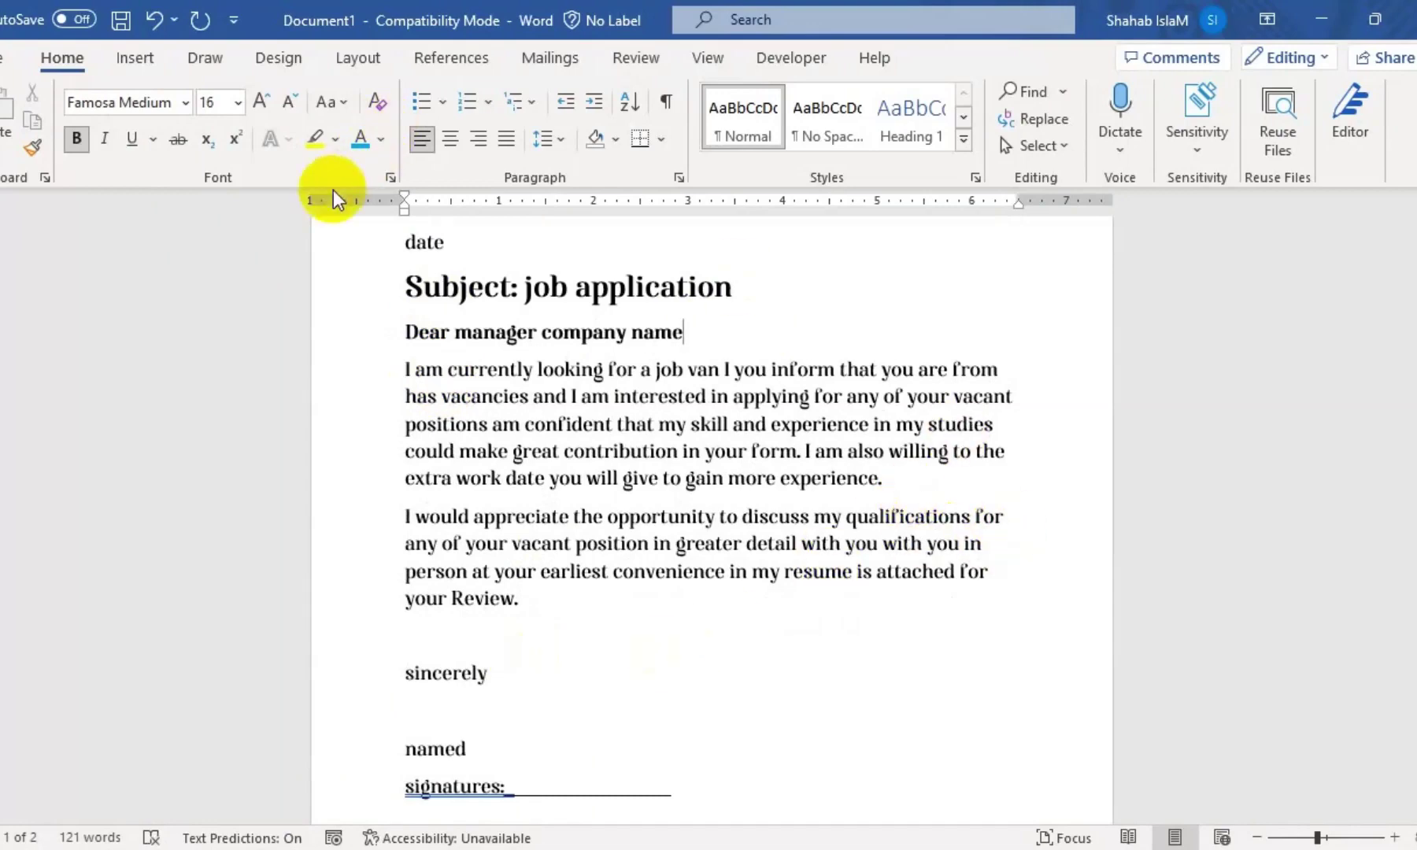
{"action": "left_click", "coordinate": [5, 55]}
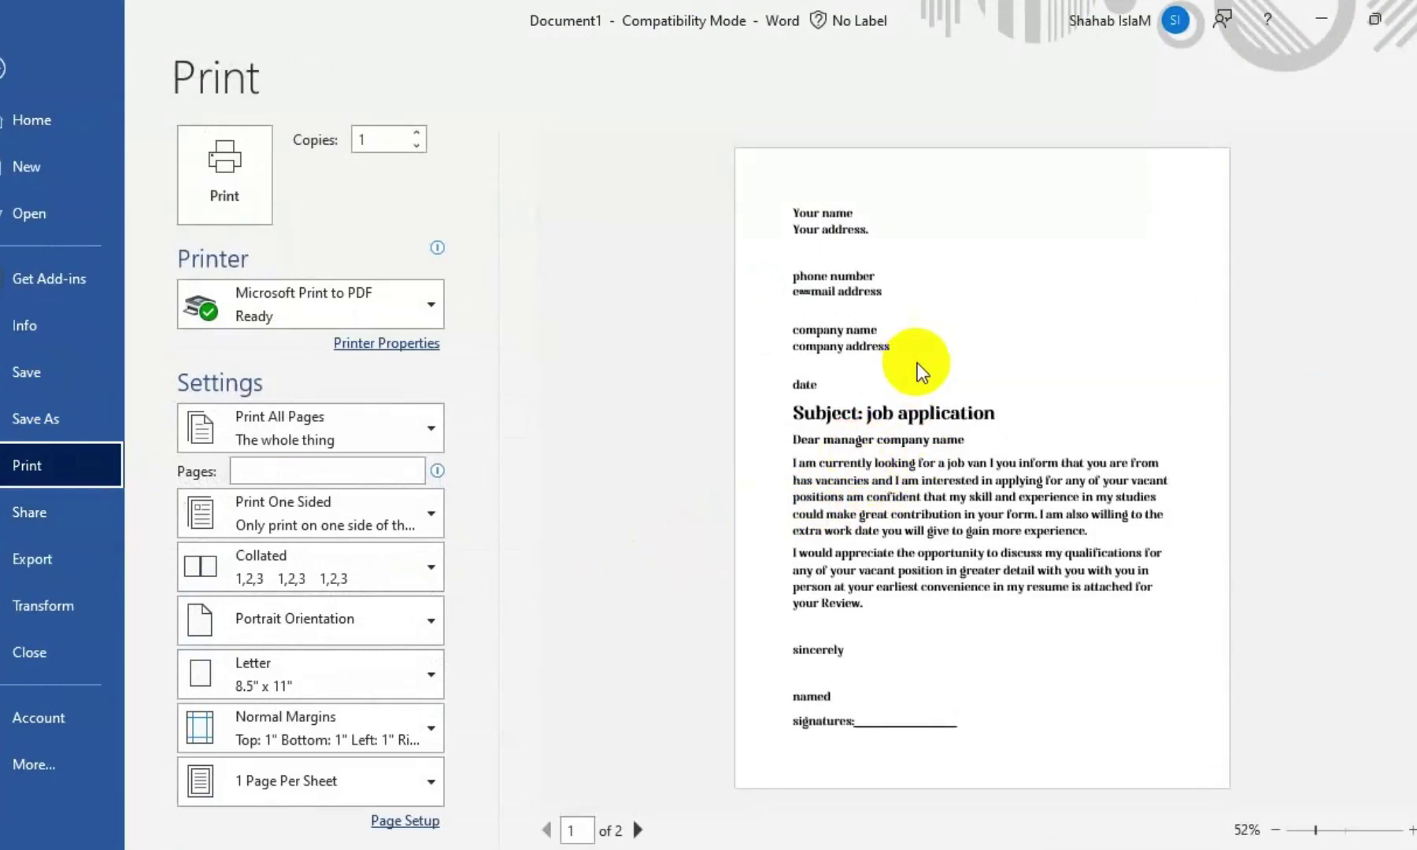
{"action": "left_click", "coordinate": [5, 69]}
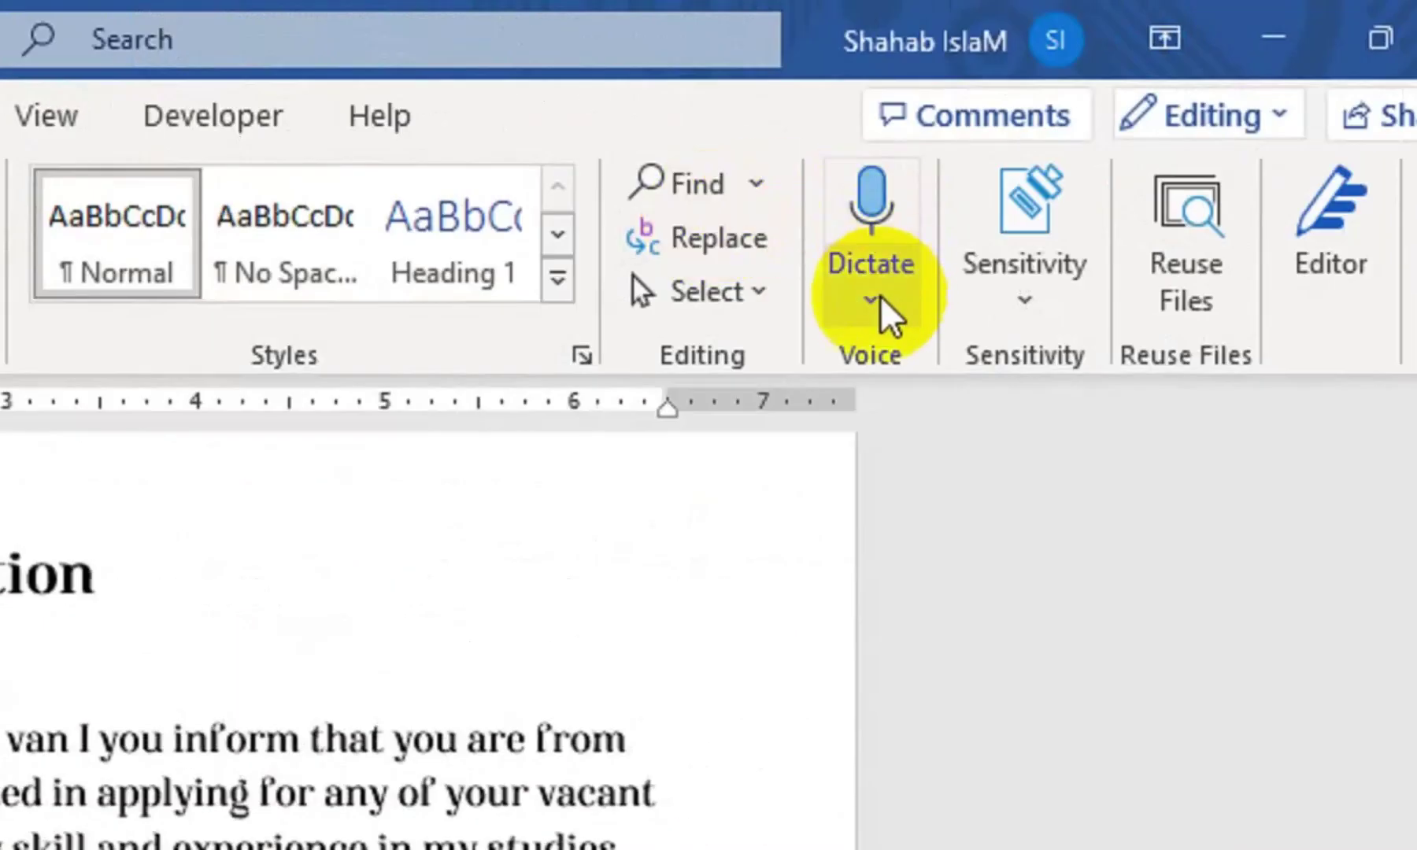
- Open Transcribe from the Dictate menu, cancel Upload audio, and keep English (United States)
{"action": "left_click", "coordinate": [1122, 151]}
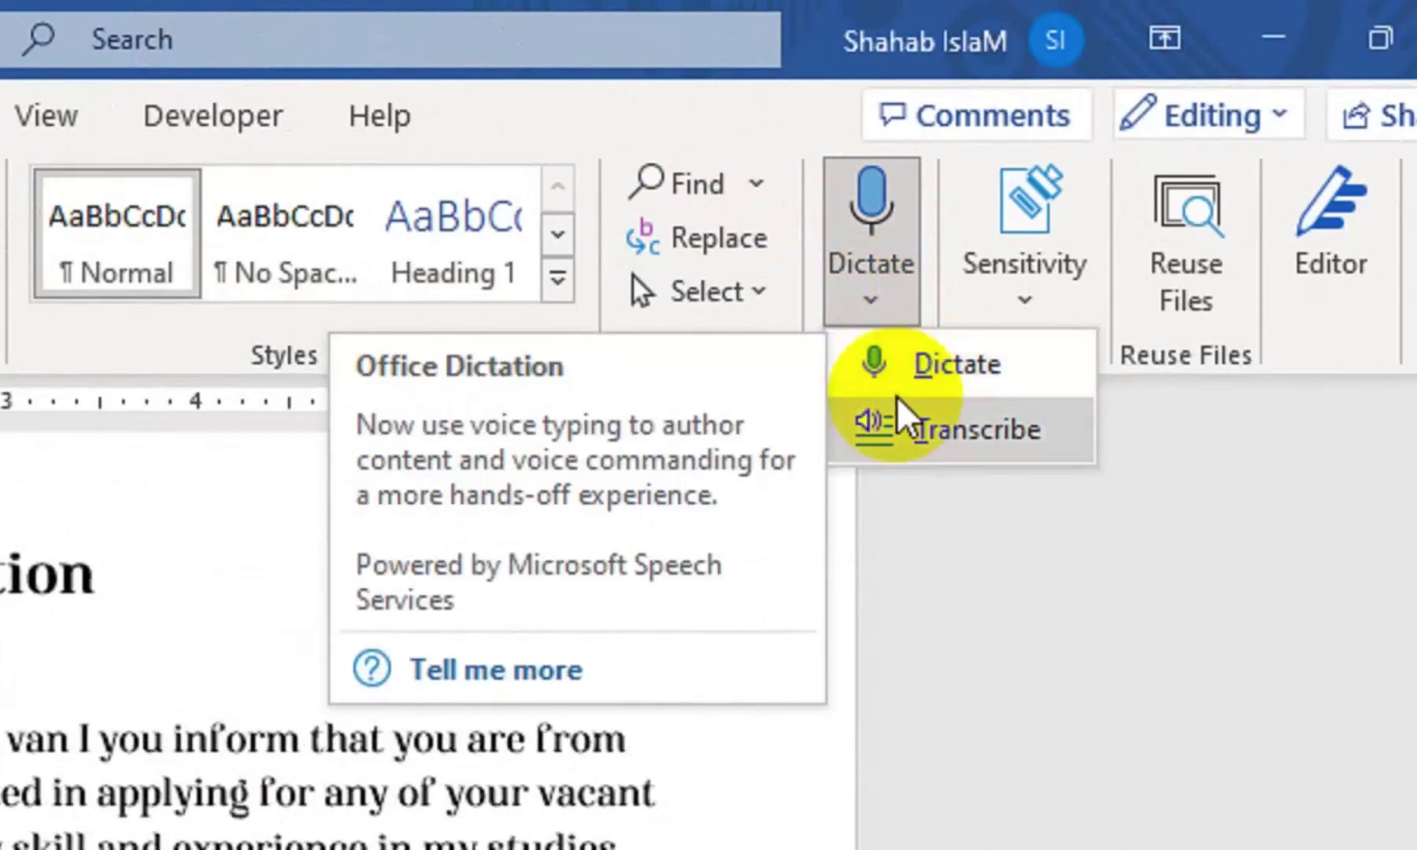
{"action": "left_click", "coordinate": [897, 429]}
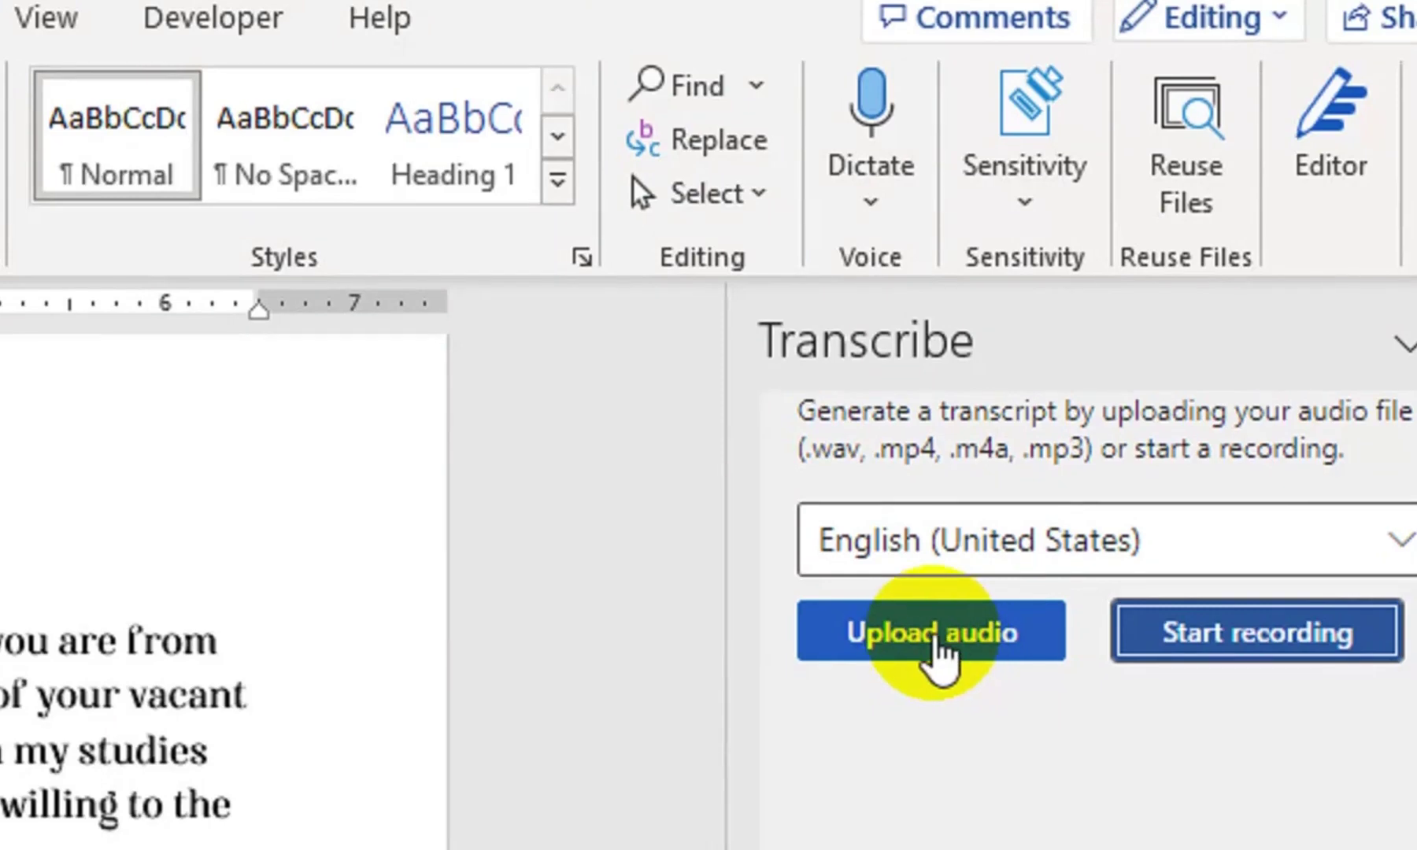
{"action": "left_click", "coordinate": [1043, 634]}
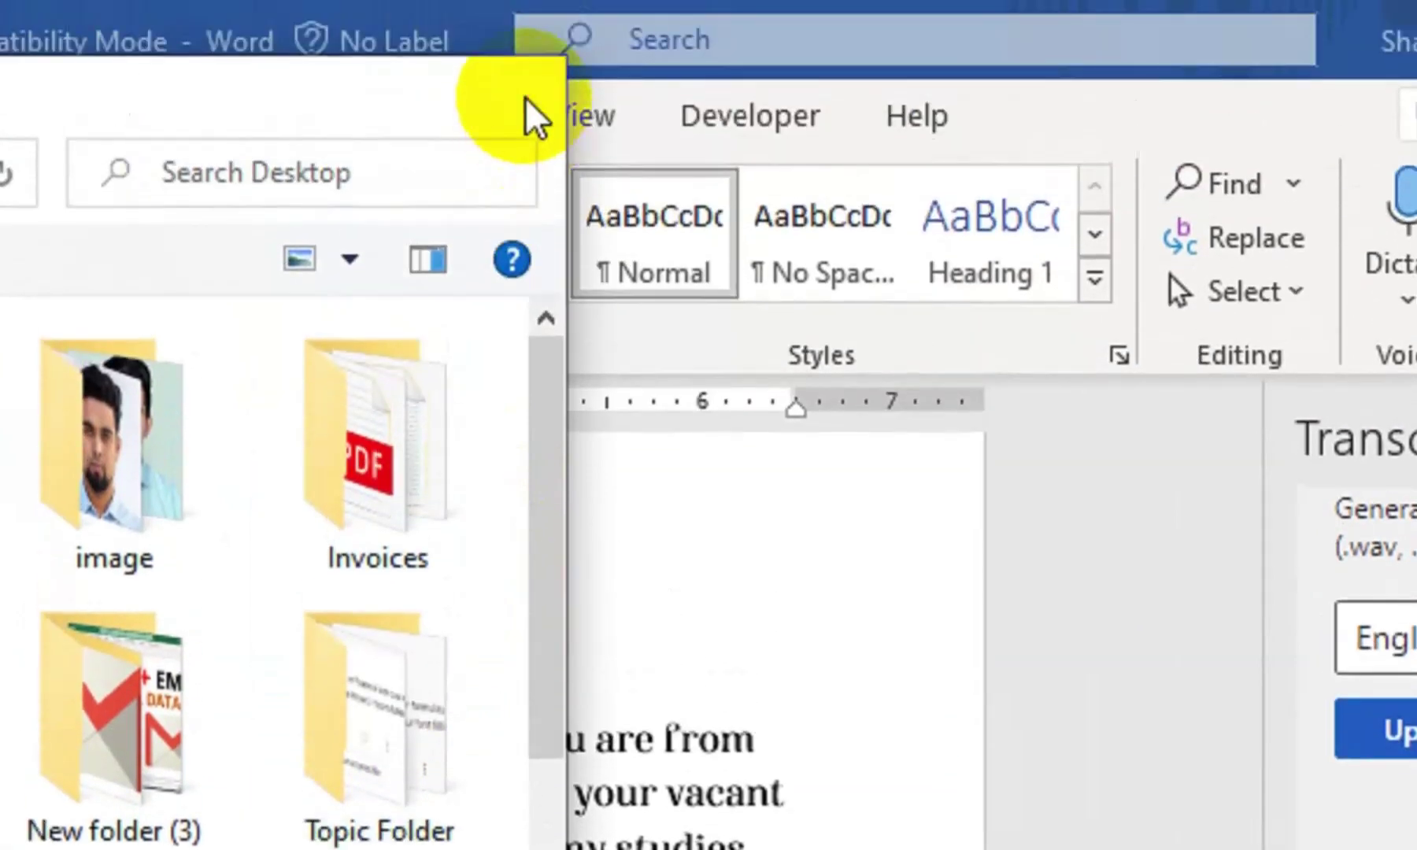
{"action": "left_click", "coordinate": [531, 58]}
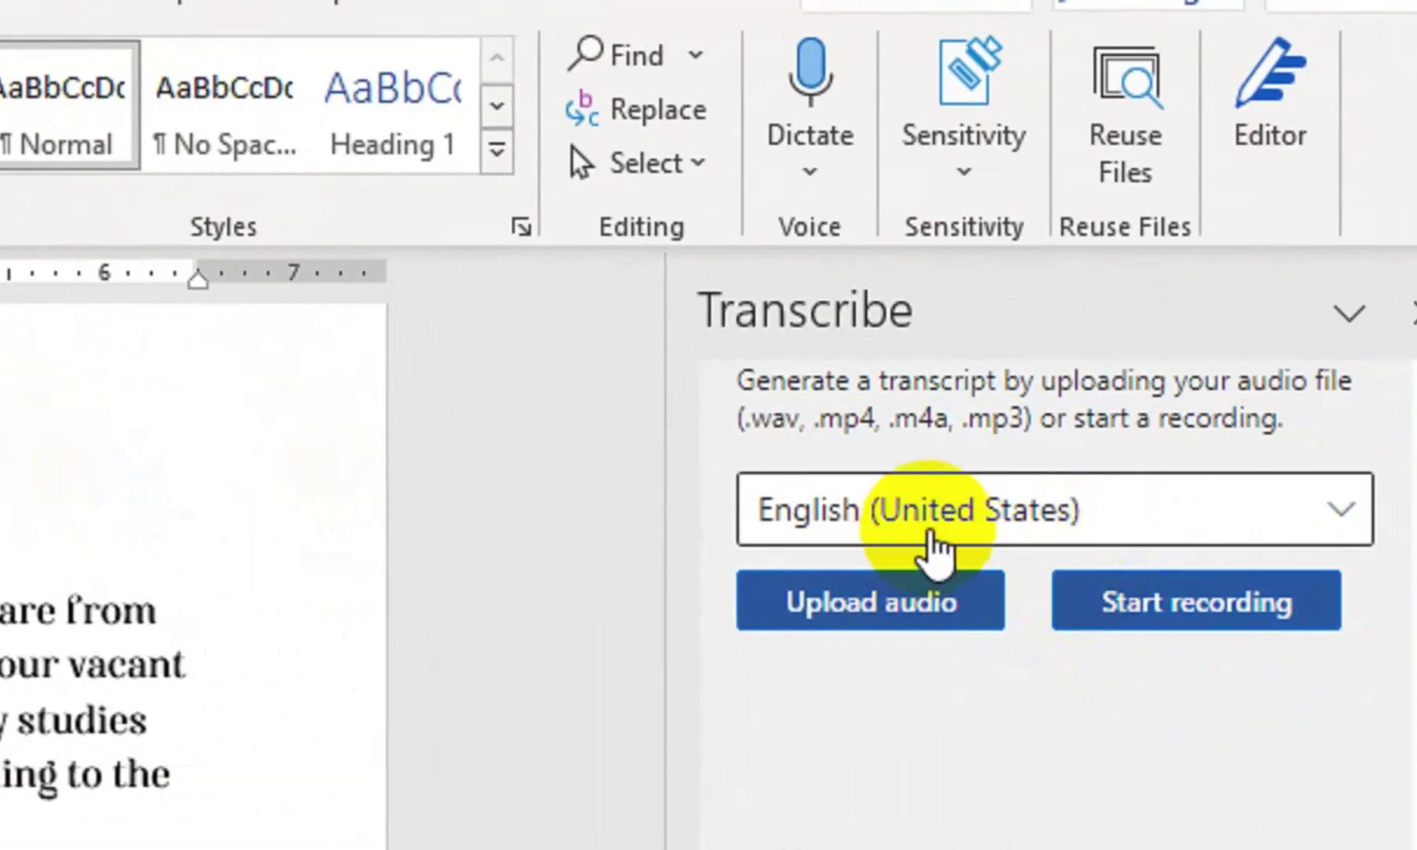
{"action": "left_click", "coordinate": [913, 520]}
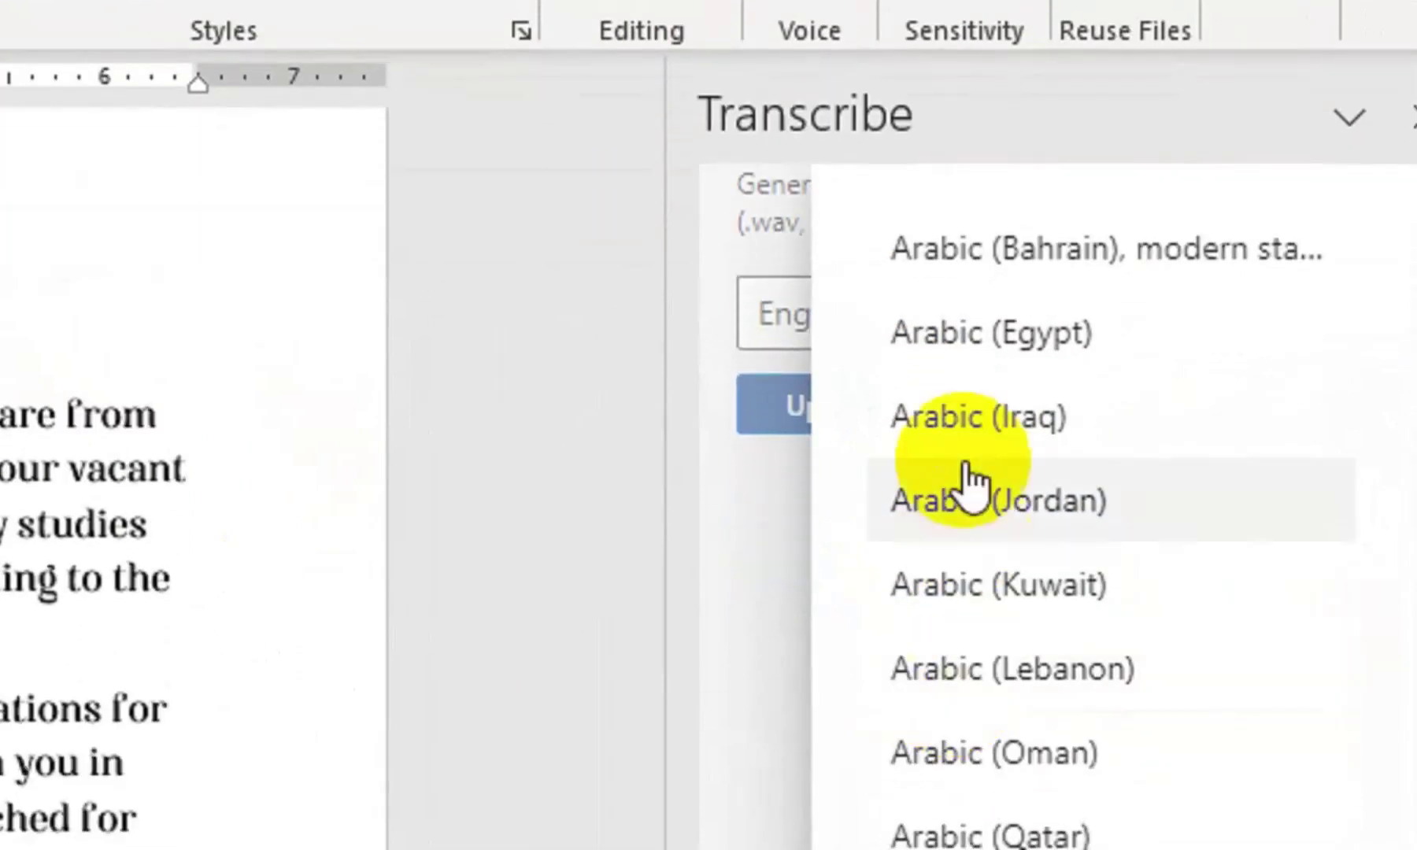
{"action": "left_click", "coordinate": [724, 295]}
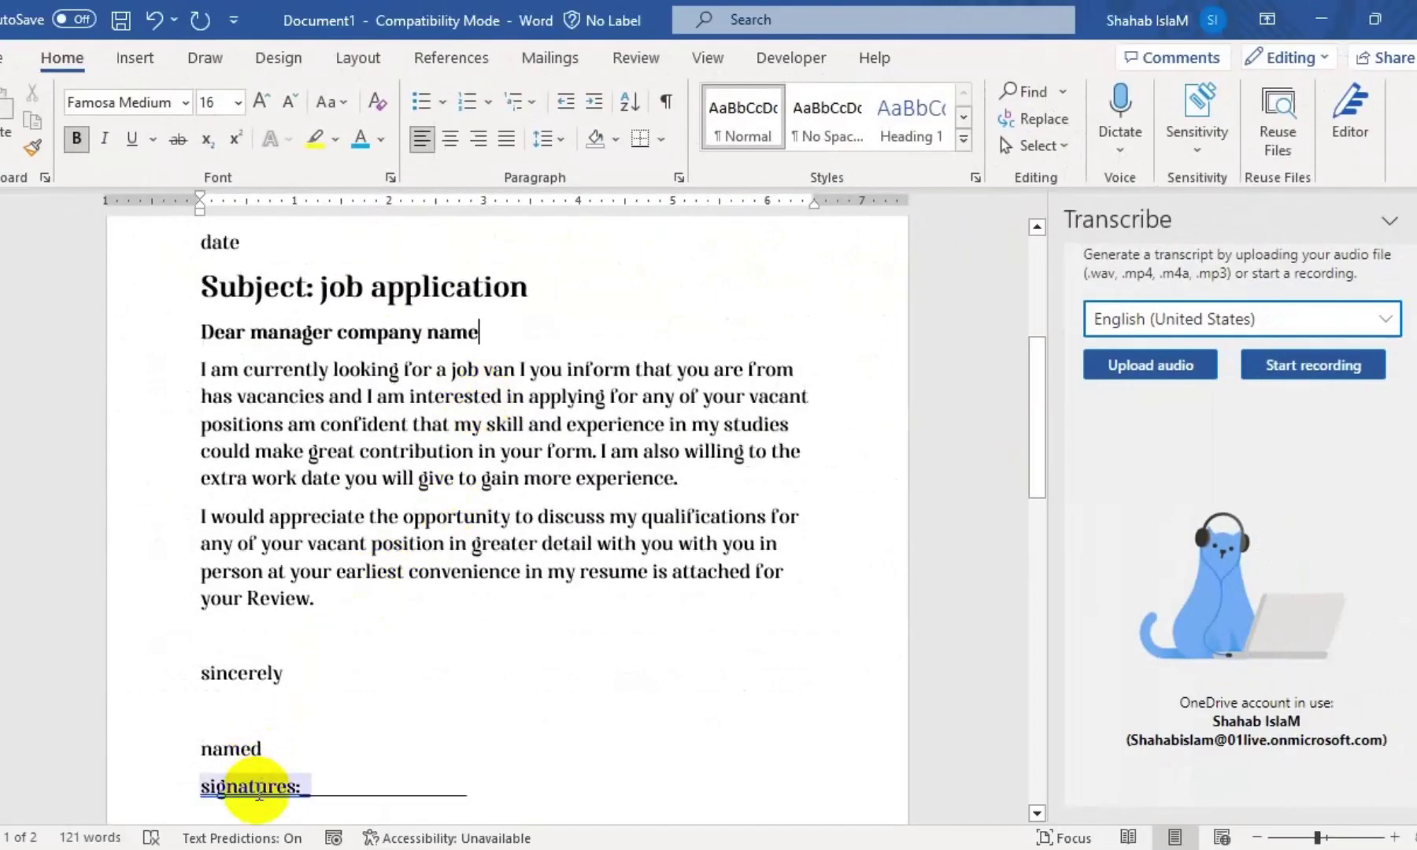
- Insert a space after 'signatures:' before the signature underline
{"action": "right_click", "coordinate": [259, 792]}
{"action": "left_click", "coordinate": [361, 474]}
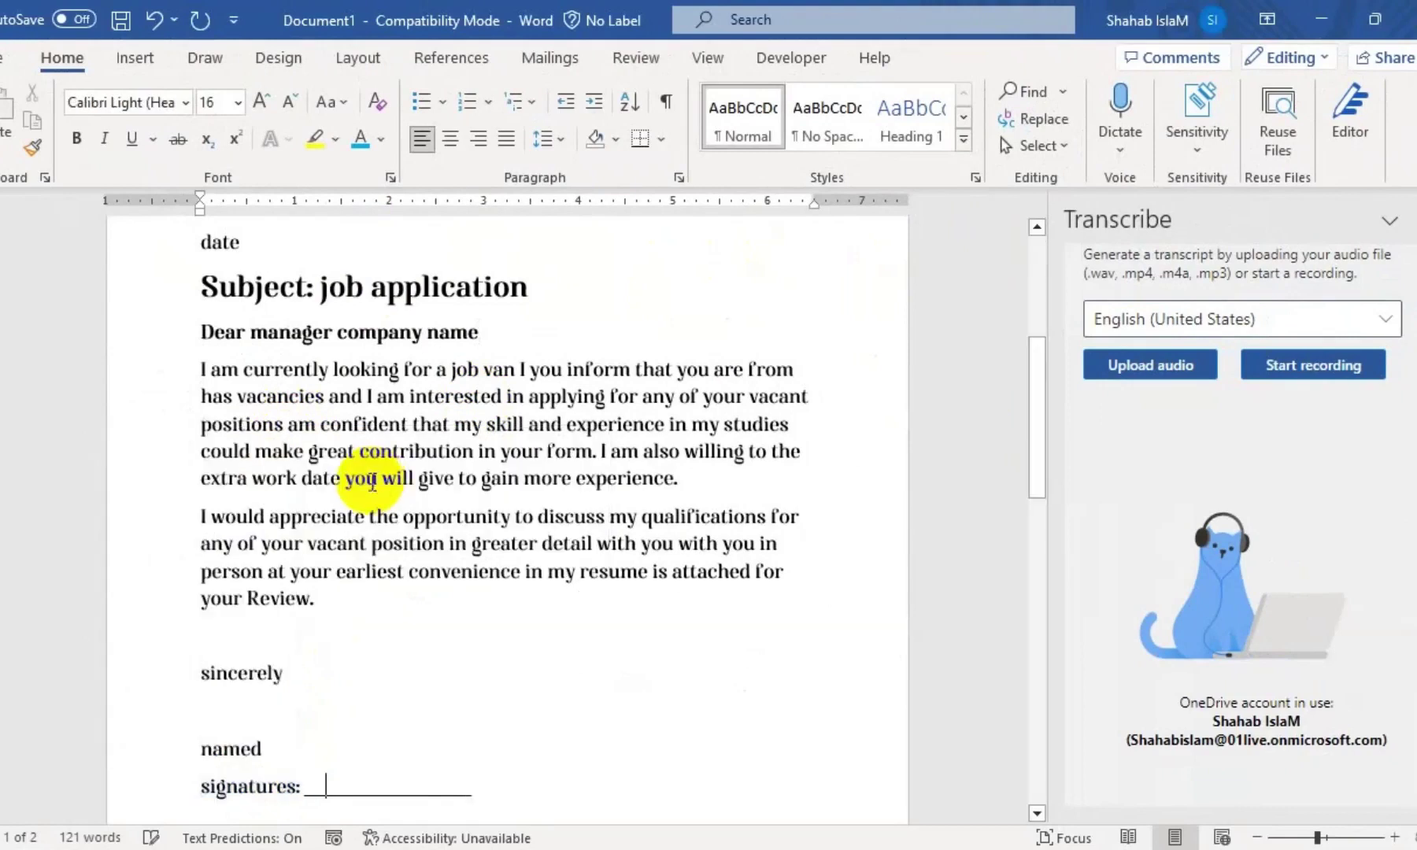